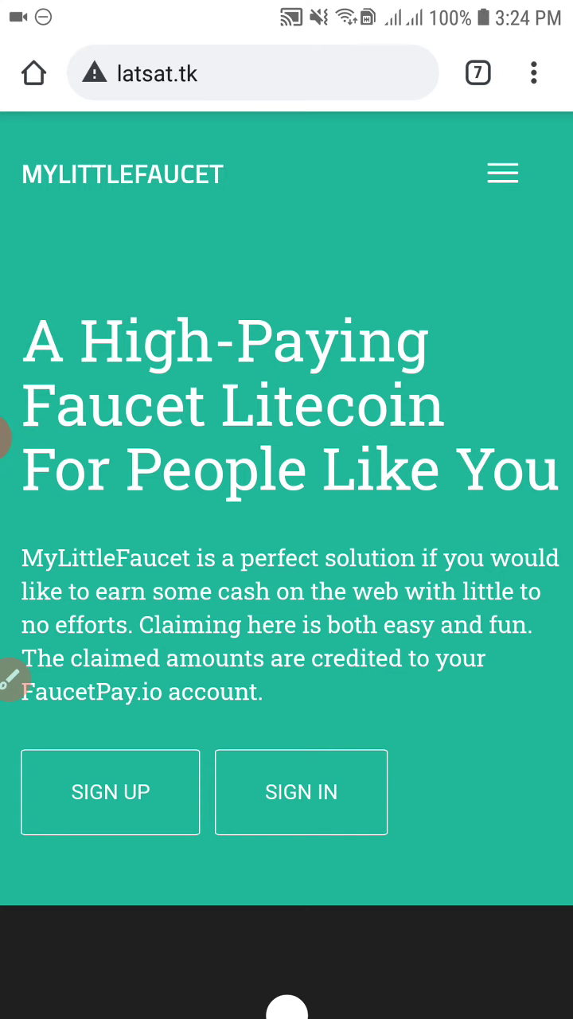
Scroll the latsat.tk faucet homepage down to the Last 15 Claims table and back up
scroll(286, 510, down, 3)
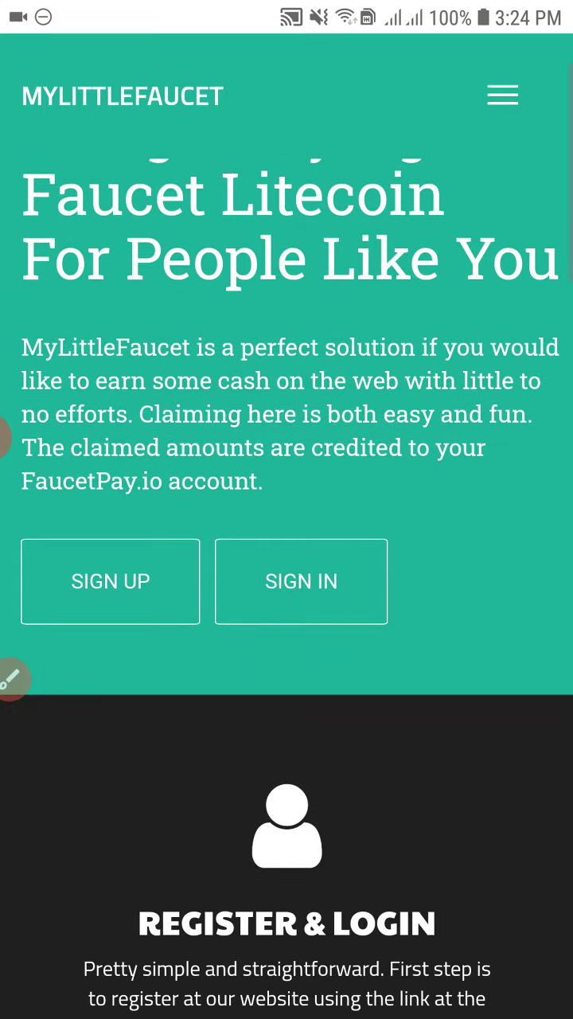
scroll(287, 509, up, 3)
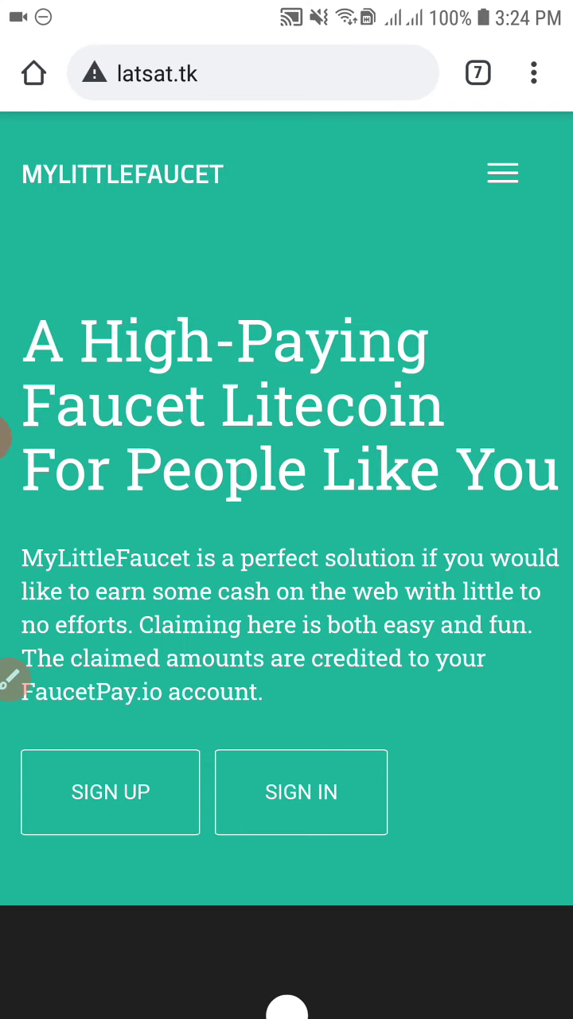
scroll(287, 557, down, 3)
scroll(287, 558, down, 4)
scroll(287, 558, down, 5)
scroll(287, 558, down, 5)
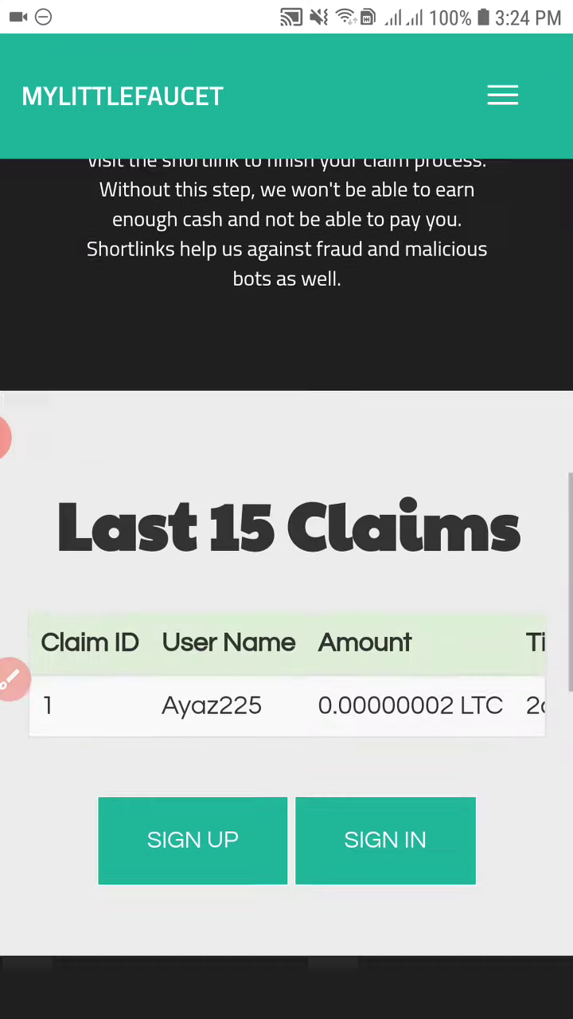
scroll(286, 558, down, 5)
scroll(287, 557, down, 3)
scroll(287, 557, up, 10)
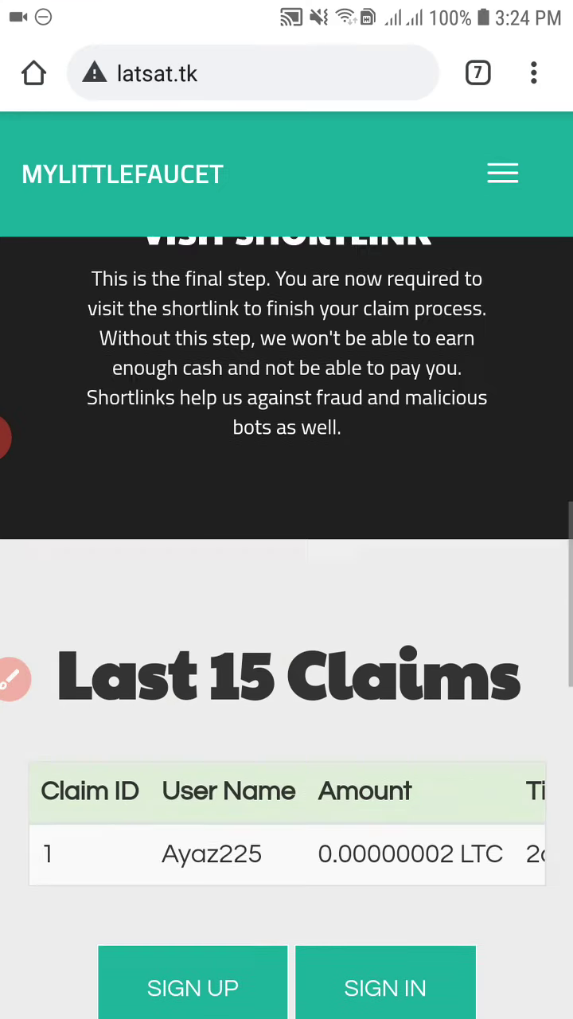
scroll(287, 558, up, 10)
scroll(286, 558, up, 3)
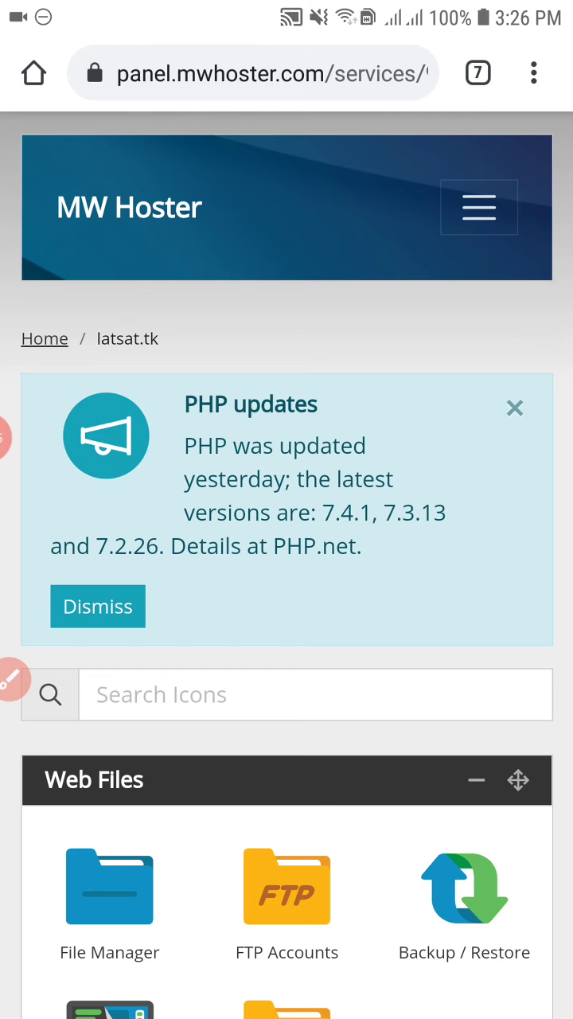
Switch to the FaucetPay User Dashboard tab
click(478, 73)
click(286, 446)
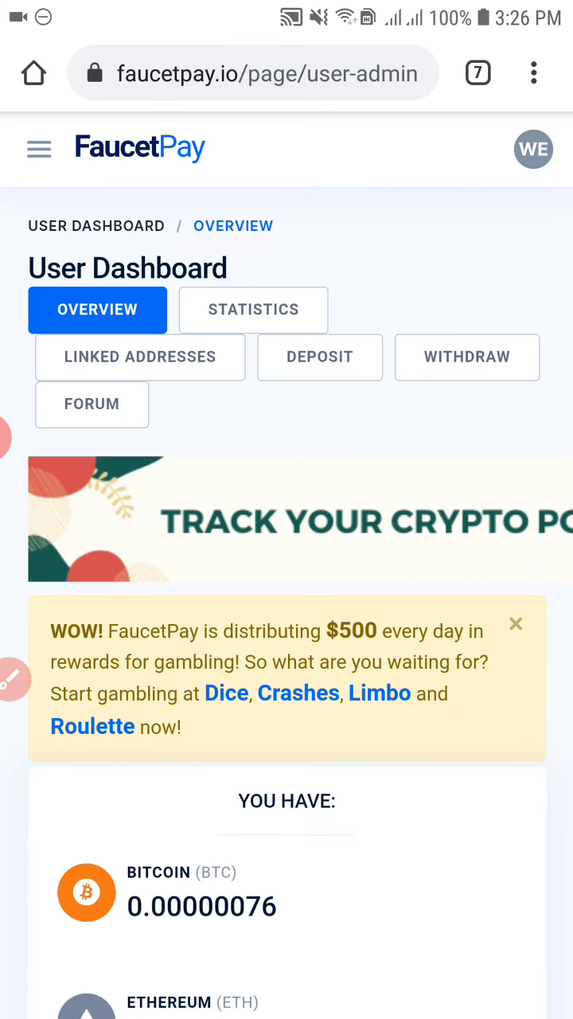
click(12, 679)
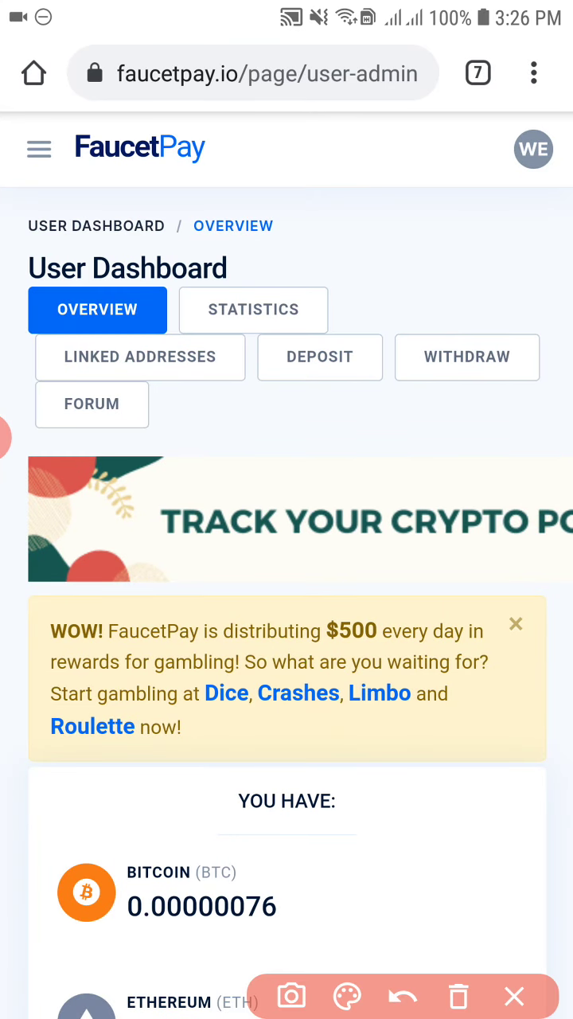
drag(96, 134, 103, 159)
click(515, 996)
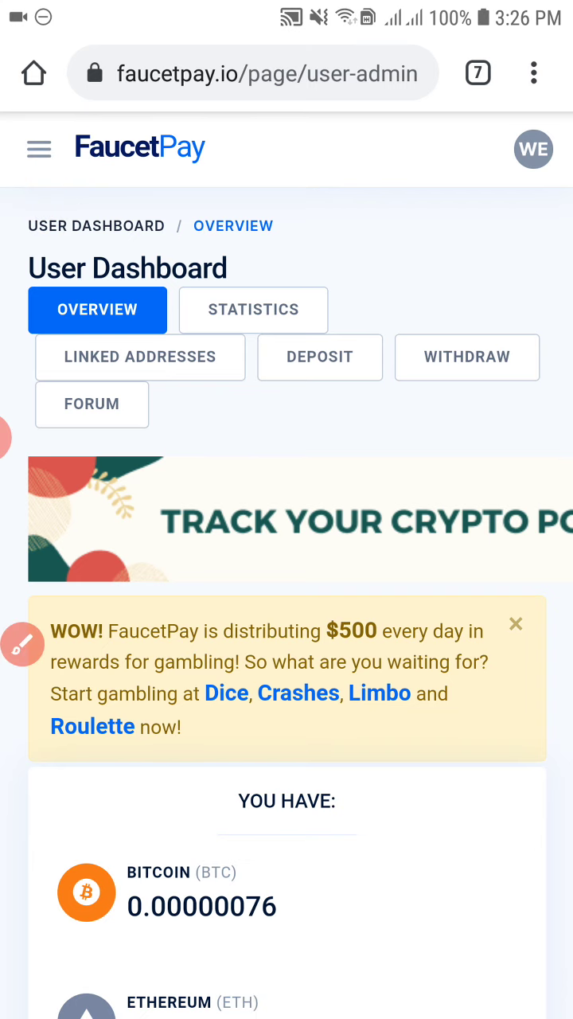
Go to FaucetPay's Faucet Scripts page through the menu's API section
click(38, 149)
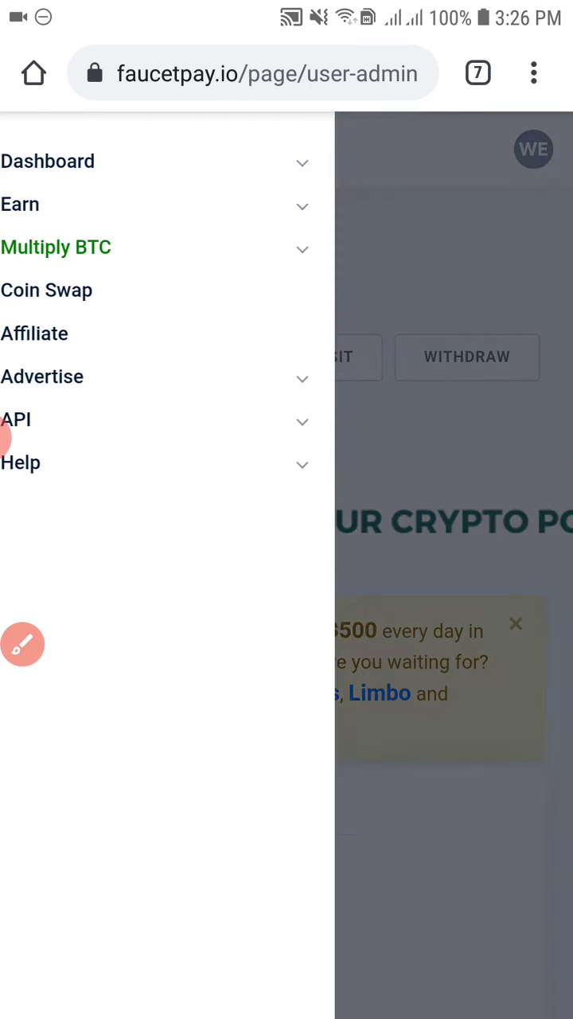
click(23, 645)
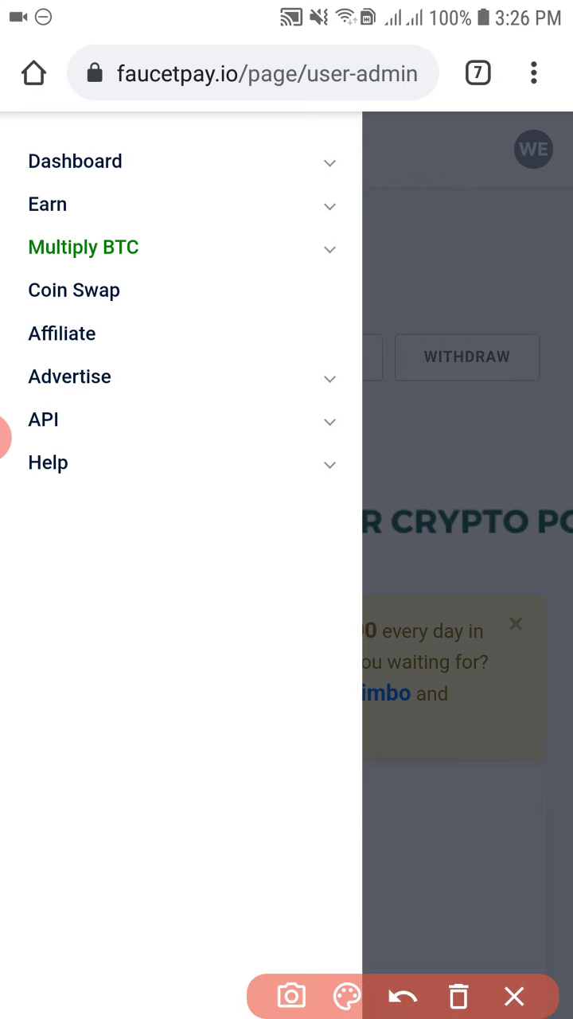
mouse_move(338, 402)
mouse_down()
mouse_move(282, 471)
mouse_move(366, 416)
mouse_up()
click(515, 996)
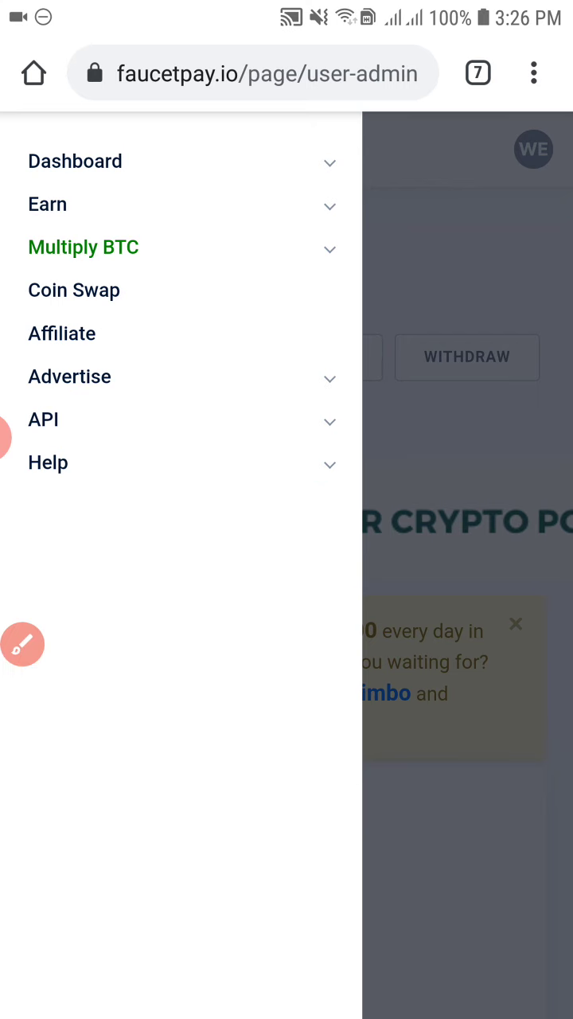
click(43, 420)
click(6, 437)
drag(199, 464, 186, 510)
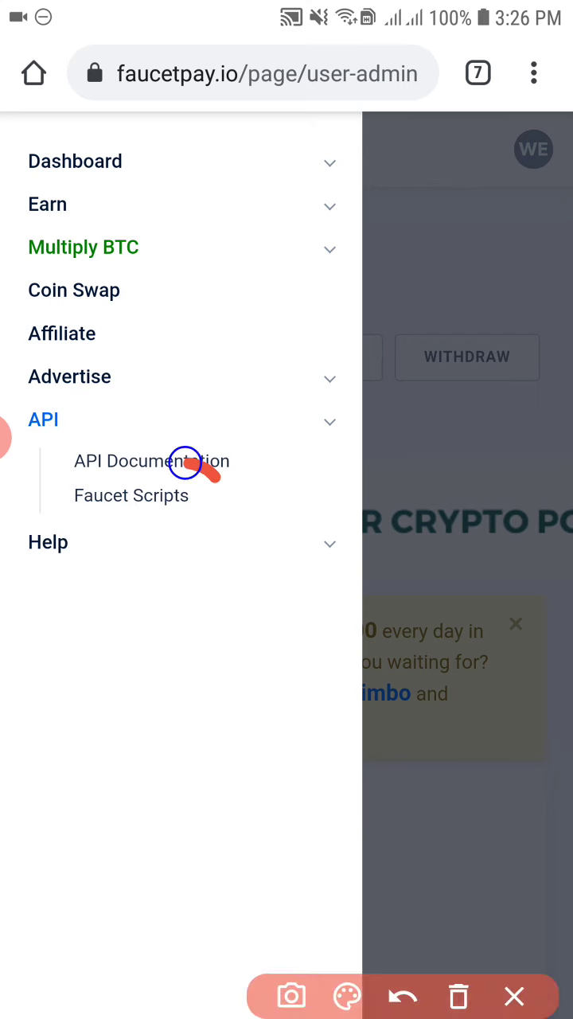
click(514, 996)
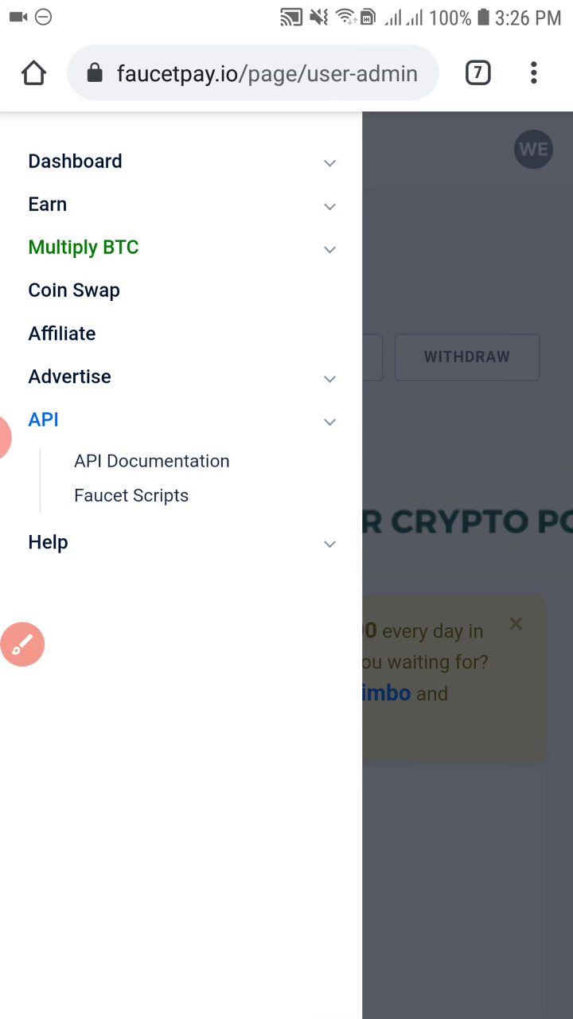
click(131, 495)
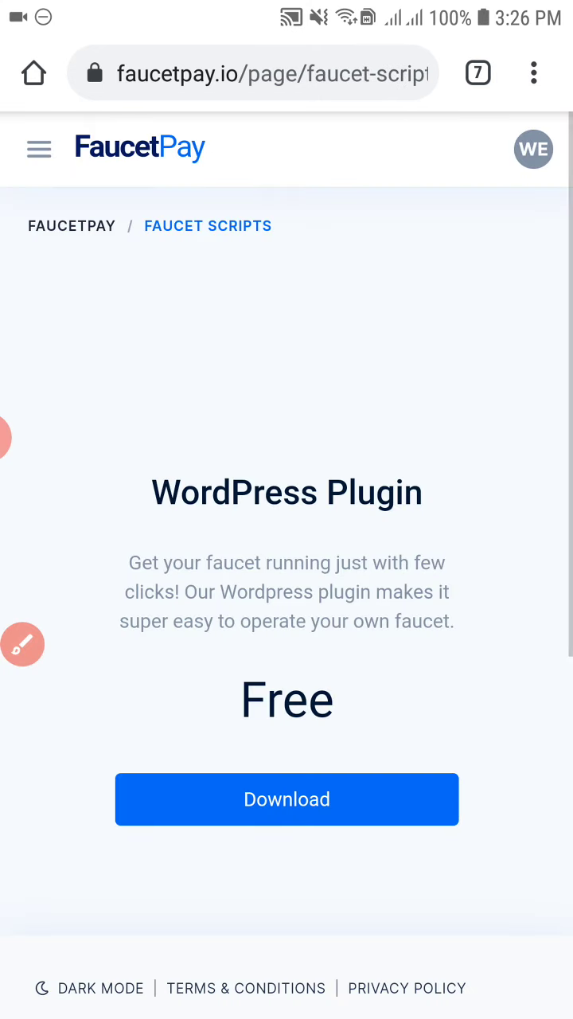
Scroll down to the free Faucet Script download offer and back up
scroll(287, 557, down, 4)
scroll(287, 557, down, 4)
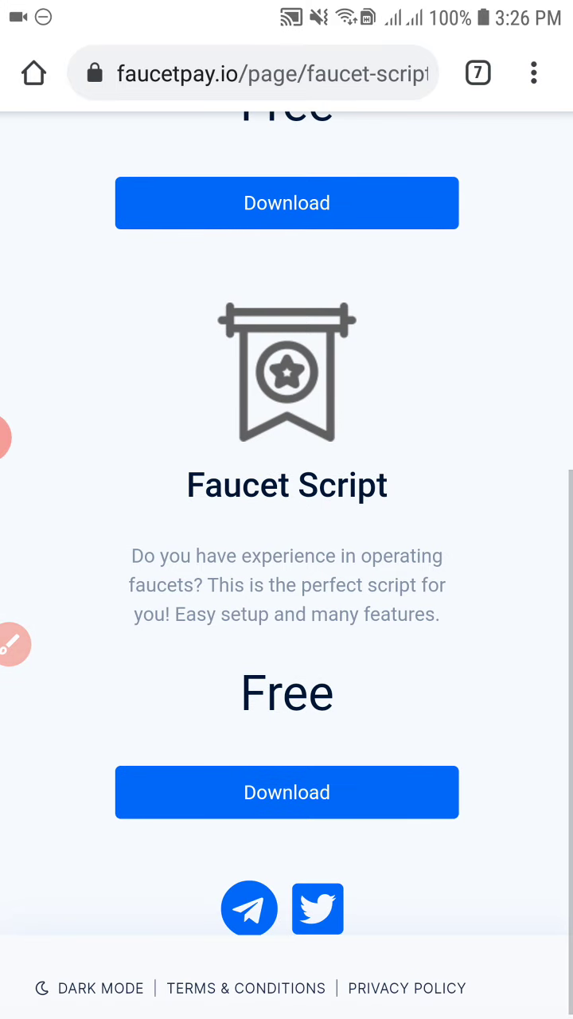
click(22, 643)
mouse_move(460, 302)
mouse_down()
mouse_move(86, 769)
mouse_move(396, 341)
mouse_up()
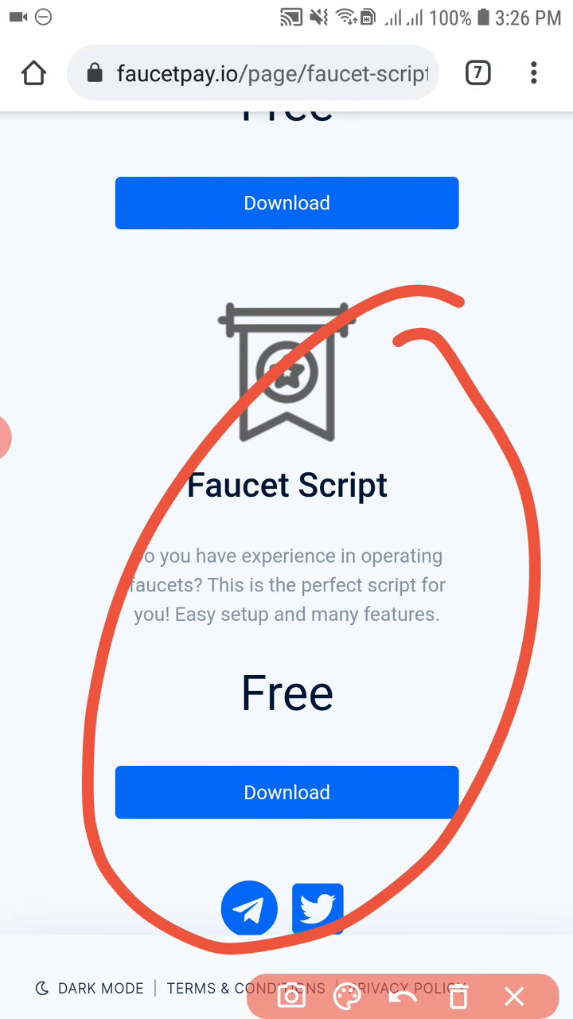
click(514, 996)
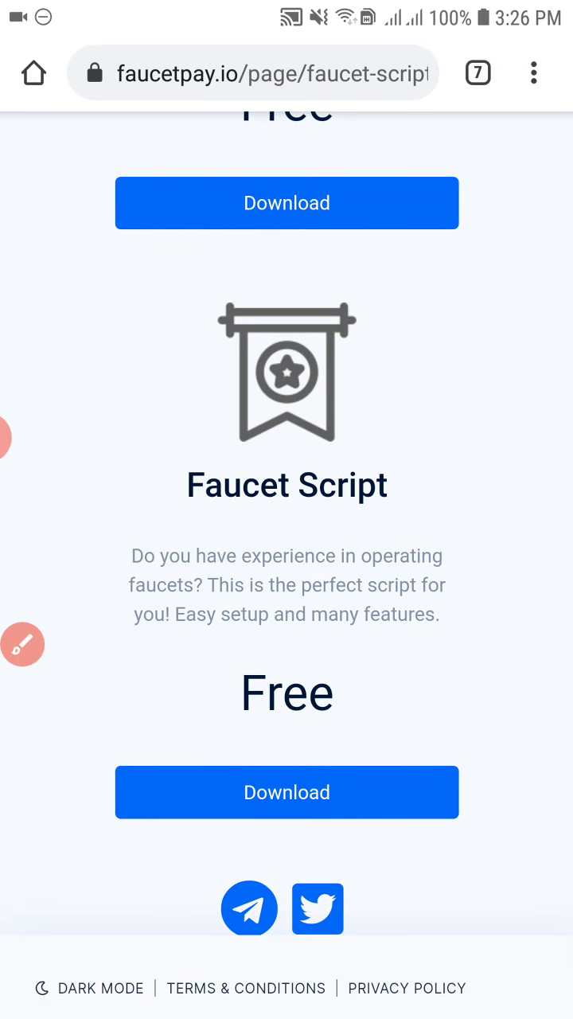
scroll(287, 510, up, 8)
Return to the FaucetPay User Dashboard through the Dashboard menu section
click(39, 145)
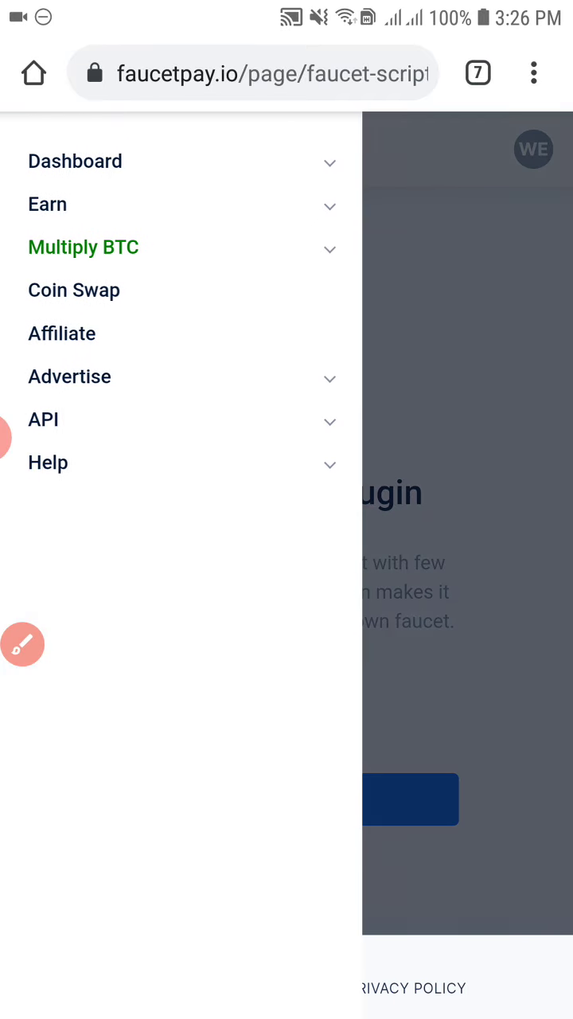
click(75, 161)
click(116, 201)
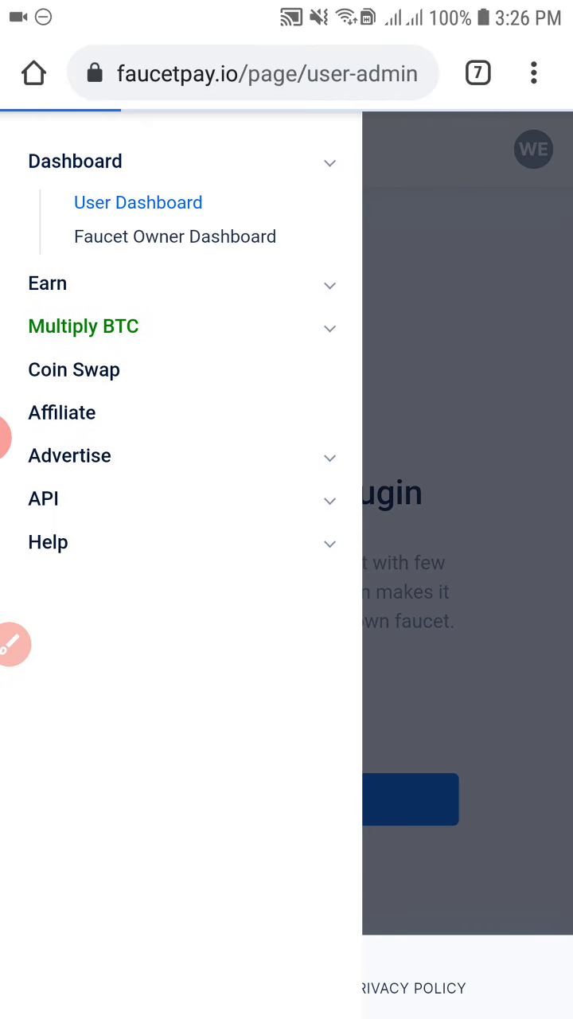
click(477, 72)
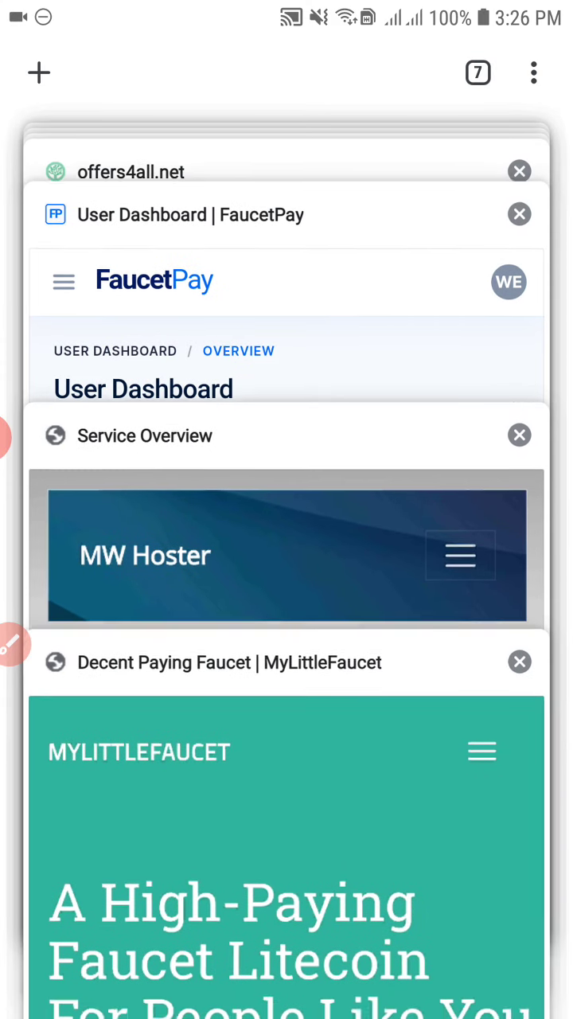
Switch to the MW Hoster Service Overview tab for latsat.tk
click(286, 836)
click(478, 73)
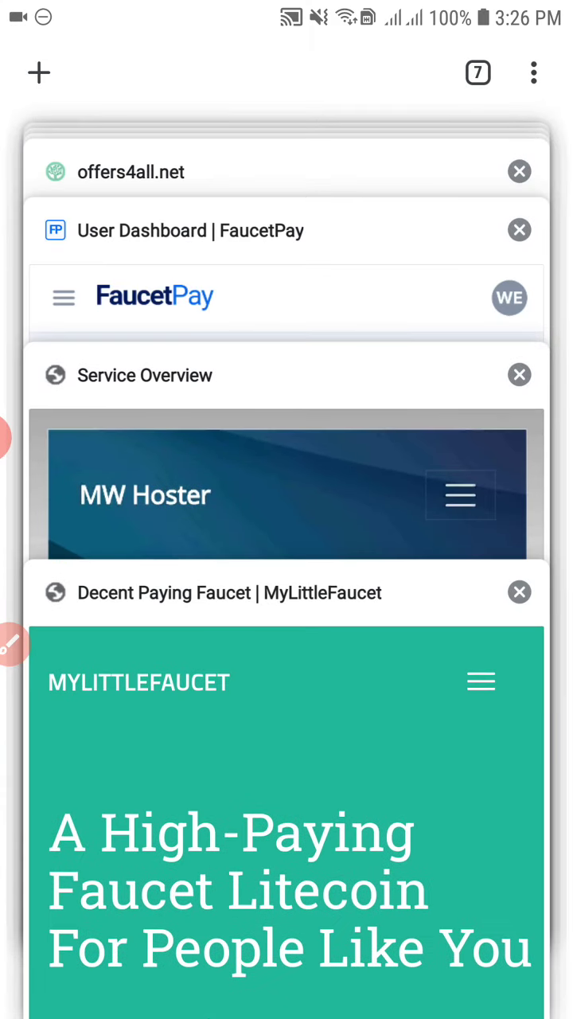
click(287, 446)
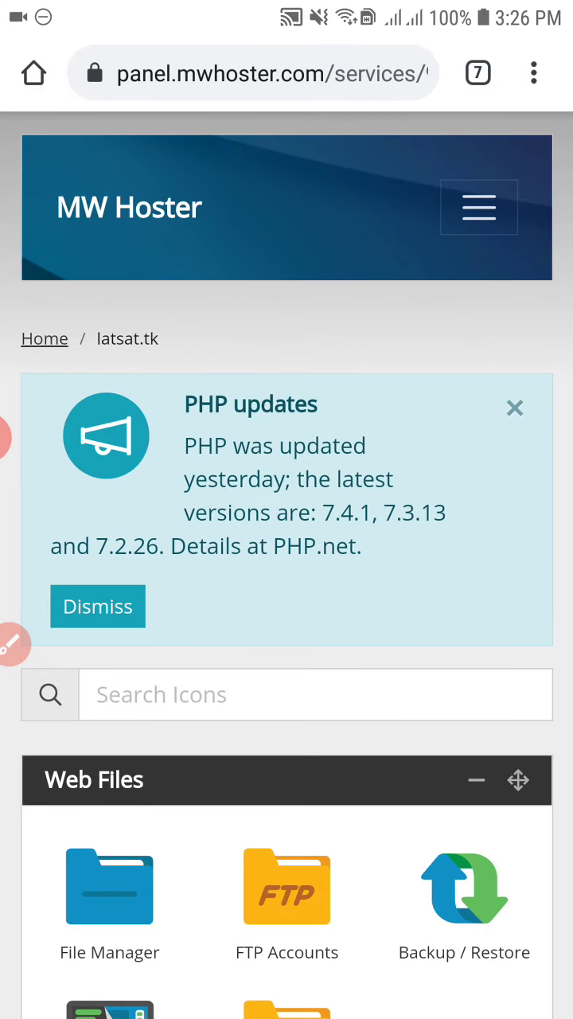
Scroll to the Web Files section and launch the File Manager
click(12, 645)
drag(222, 159, 211, 169)
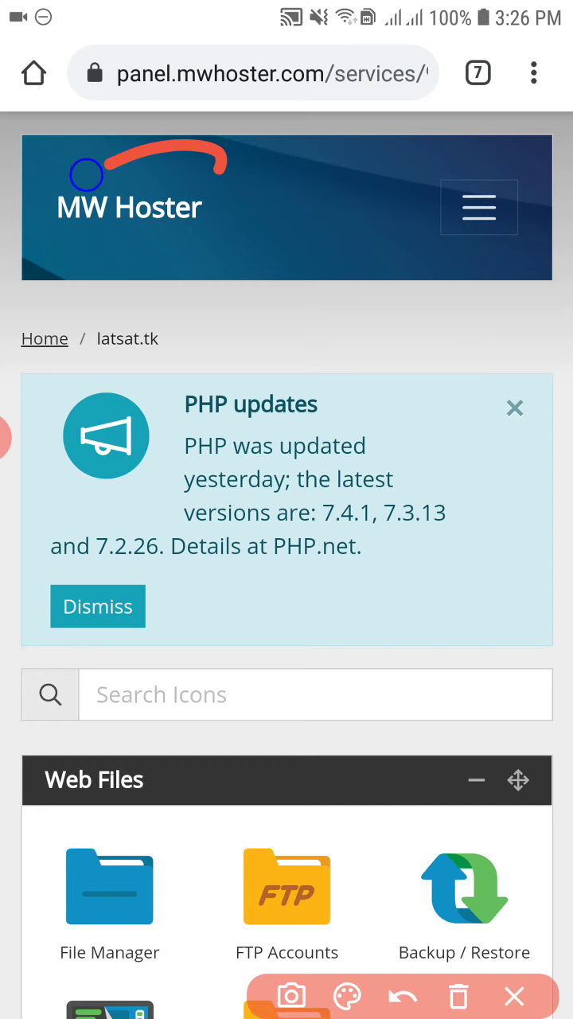
click(514, 996)
scroll(287, 526, down, 5)
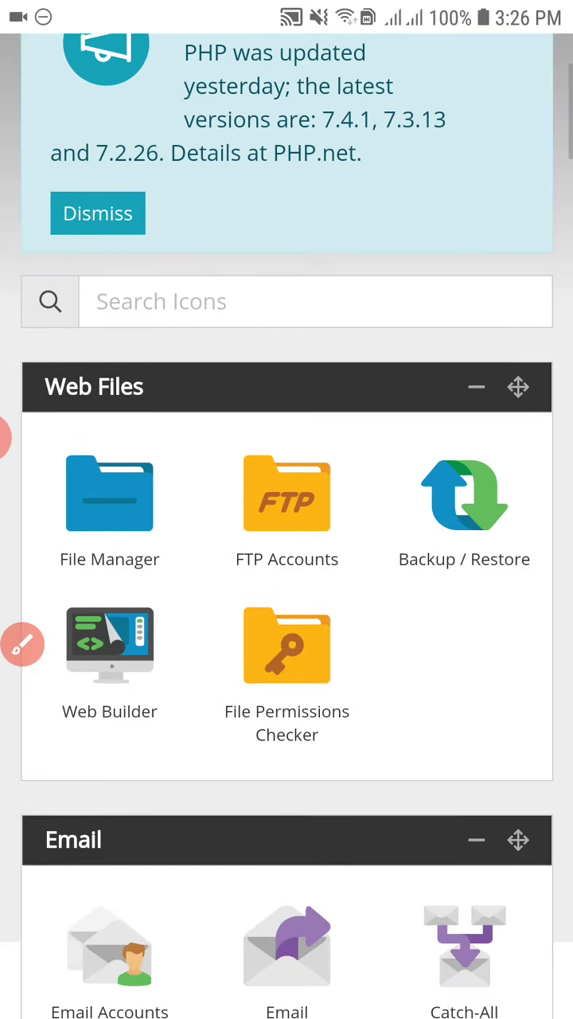
click(22, 644)
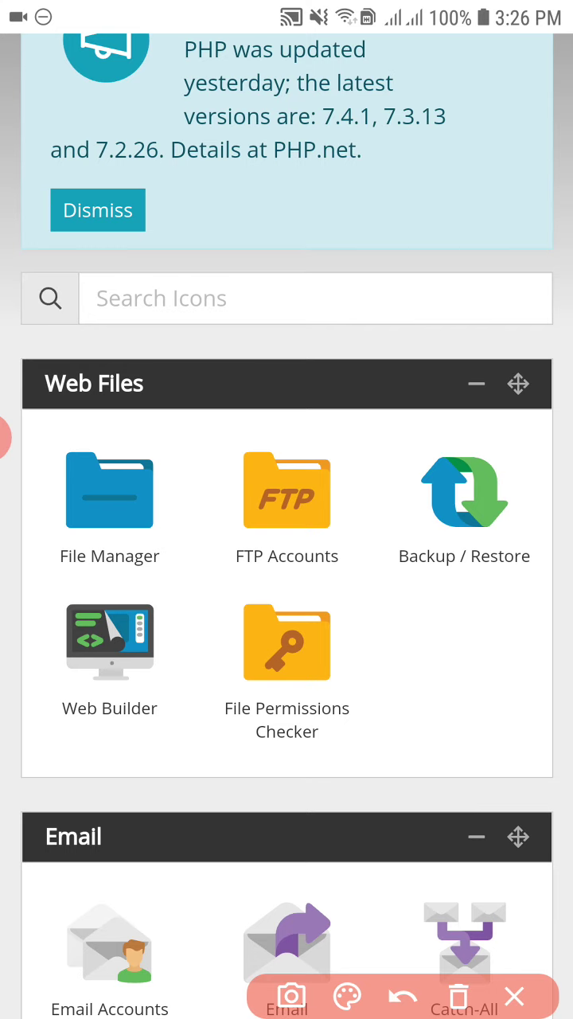
drag(151, 404, 199, 418)
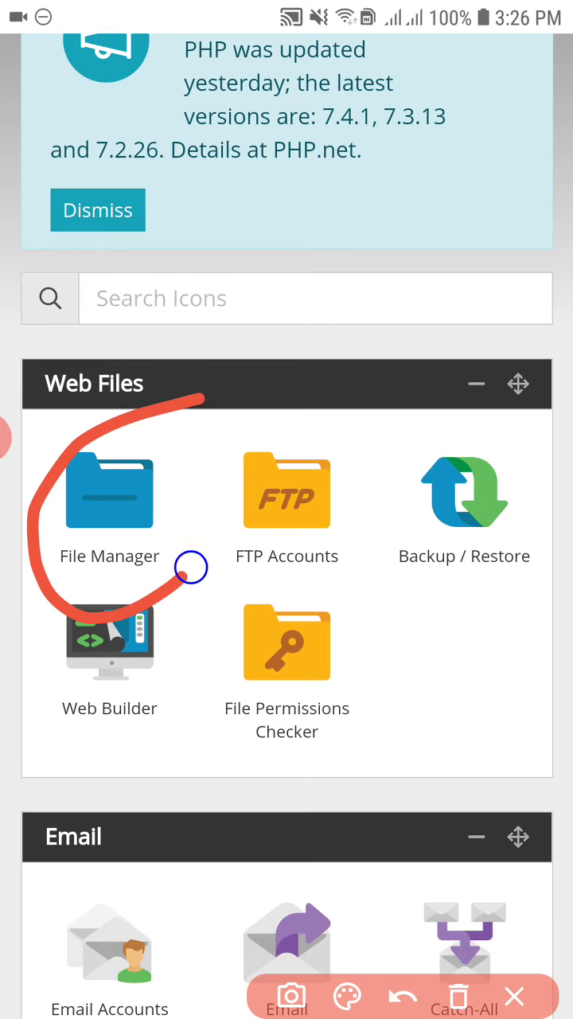
click(514, 996)
click(110, 493)
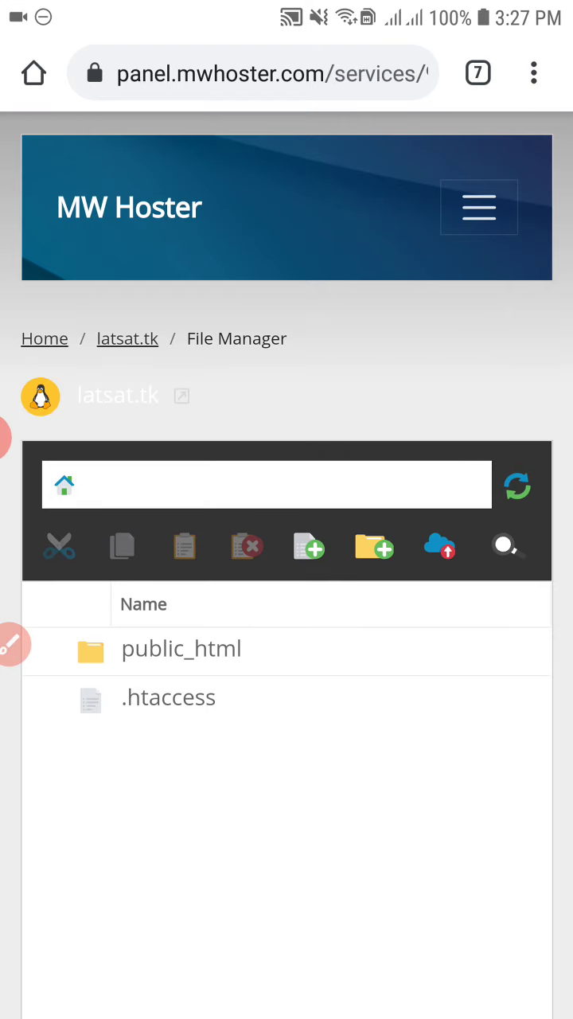
Open the empty public_html folder in the File Manager
scroll(287, 557, down, 2)
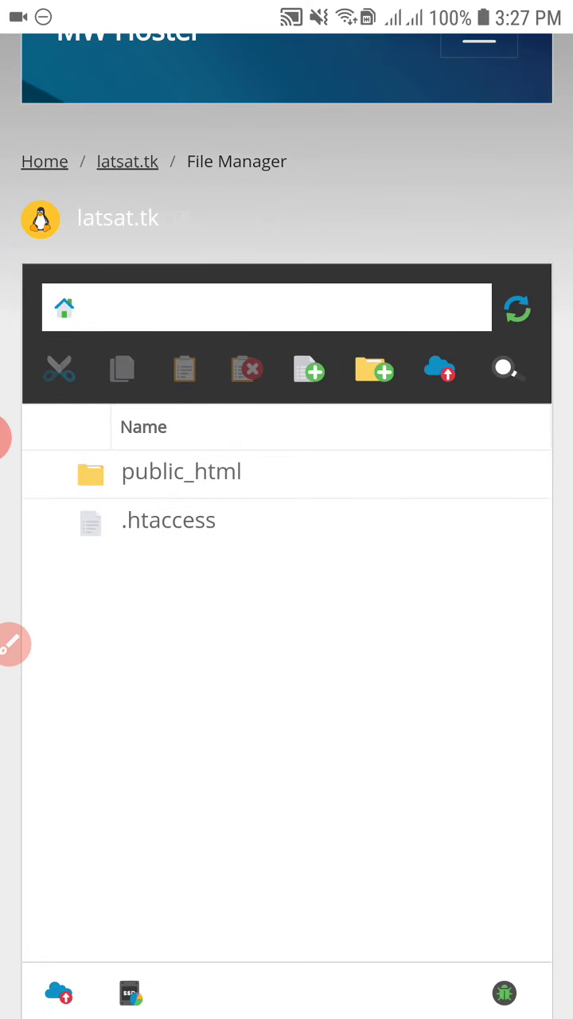
click(181, 471)
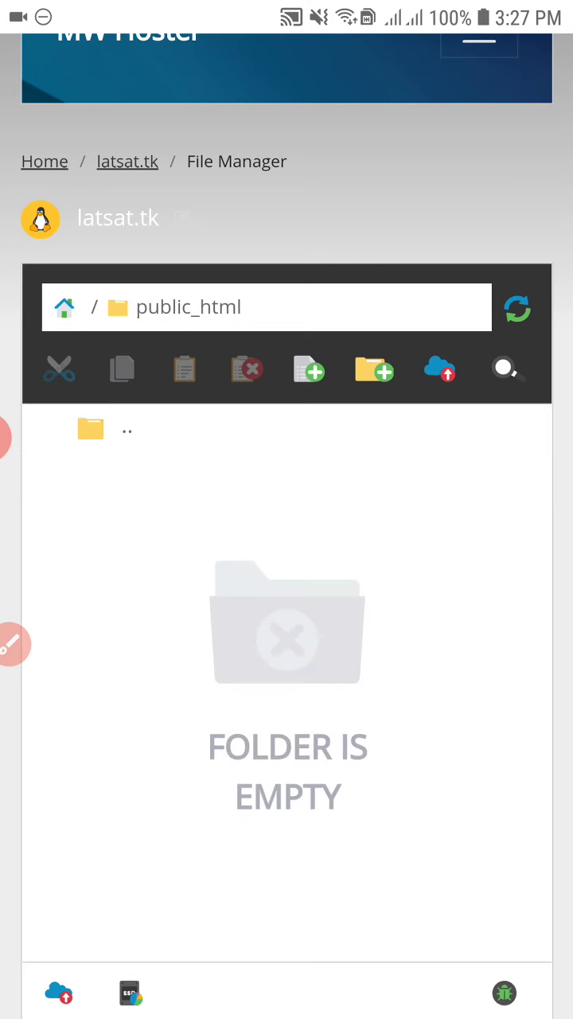
scroll(287, 557, down, 3)
click(14, 645)
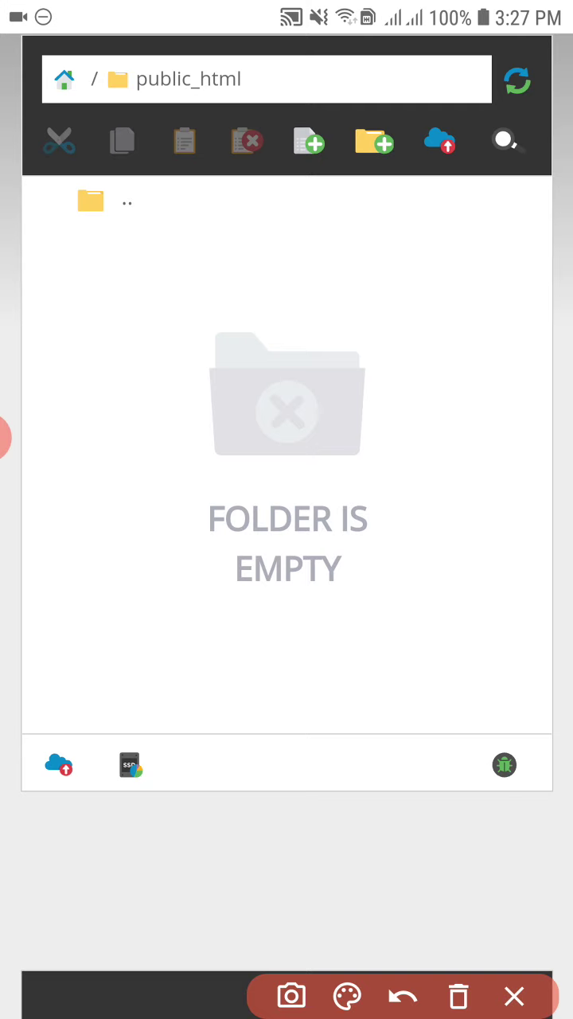
drag(498, 94, 476, 116)
click(515, 996)
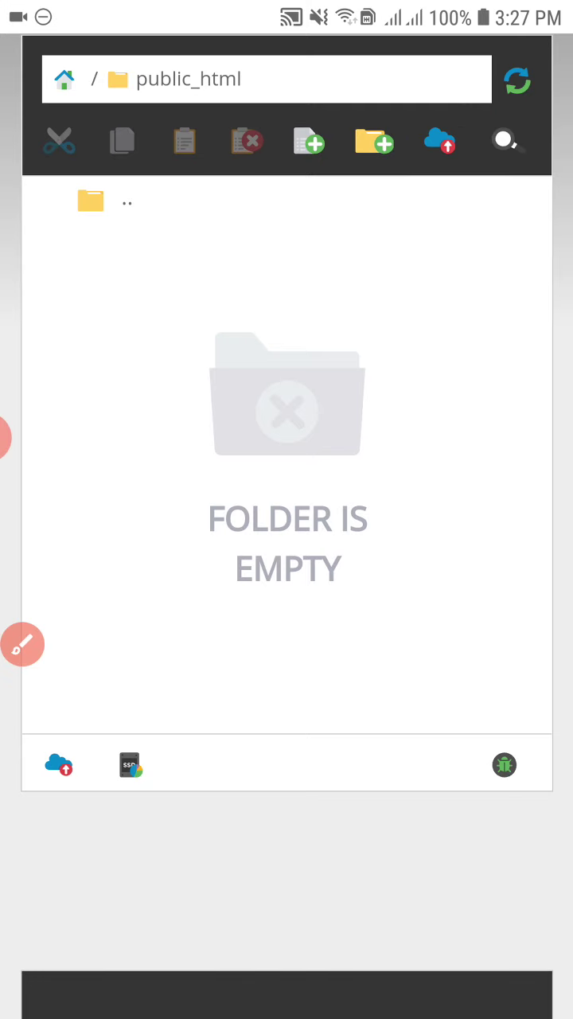
Begin an upload into public_html and pick Files as the file source
click(439, 142)
click(22, 644)
mouse_move(523, 357)
mouse_down()
mouse_move(330, 398)
mouse_move(478, 337)
mouse_up()
click(514, 995)
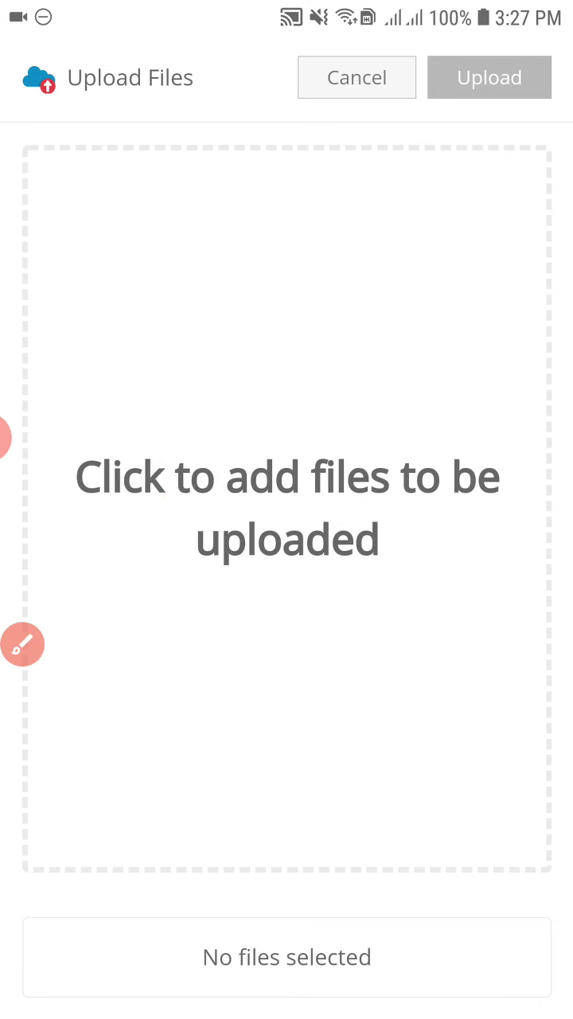
click(286, 510)
click(482, 926)
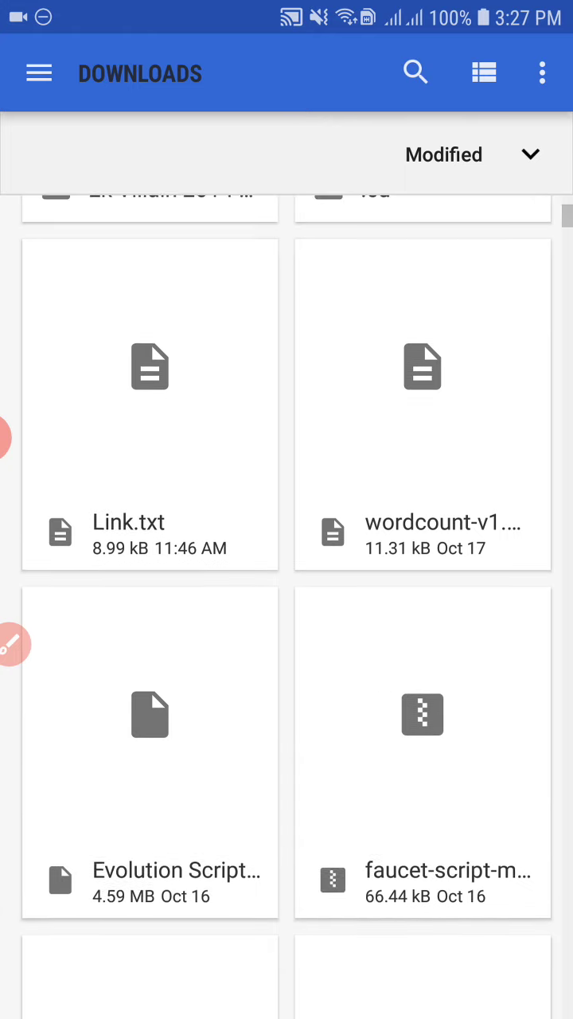
Browse the Downloads grid looking for the faucet script archive
scroll(287, 557, down, 5)
scroll(287, 557, down, 4)
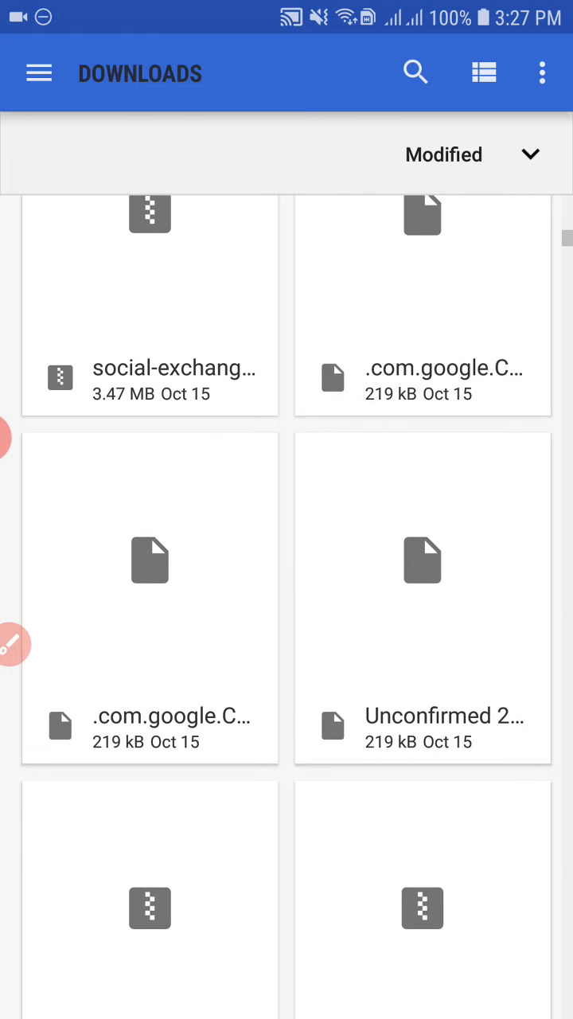
scroll(286, 557, down, 3)
scroll(286, 558, down, 1)
scroll(286, 557, down, 2)
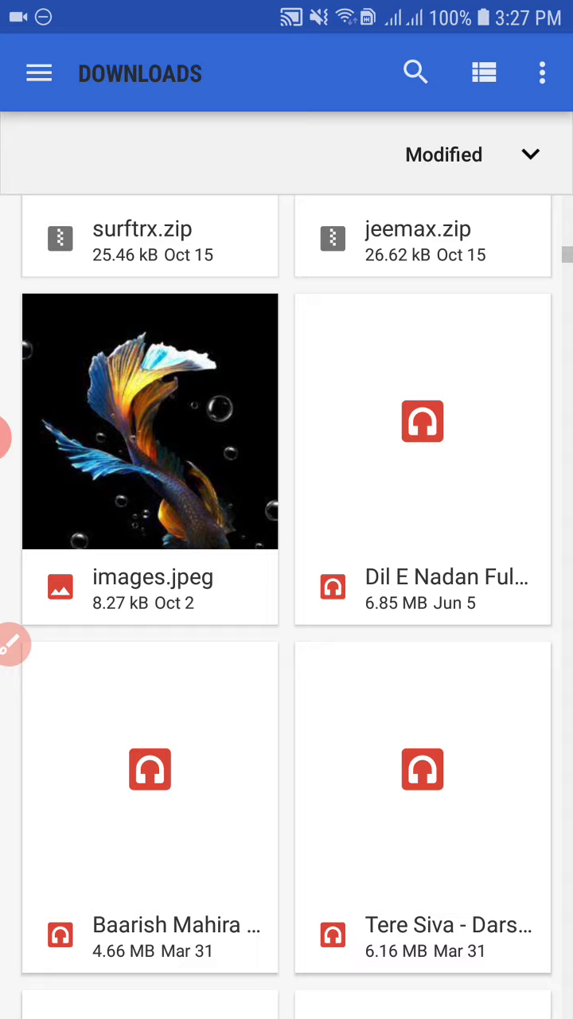
scroll(286, 557, up, 5)
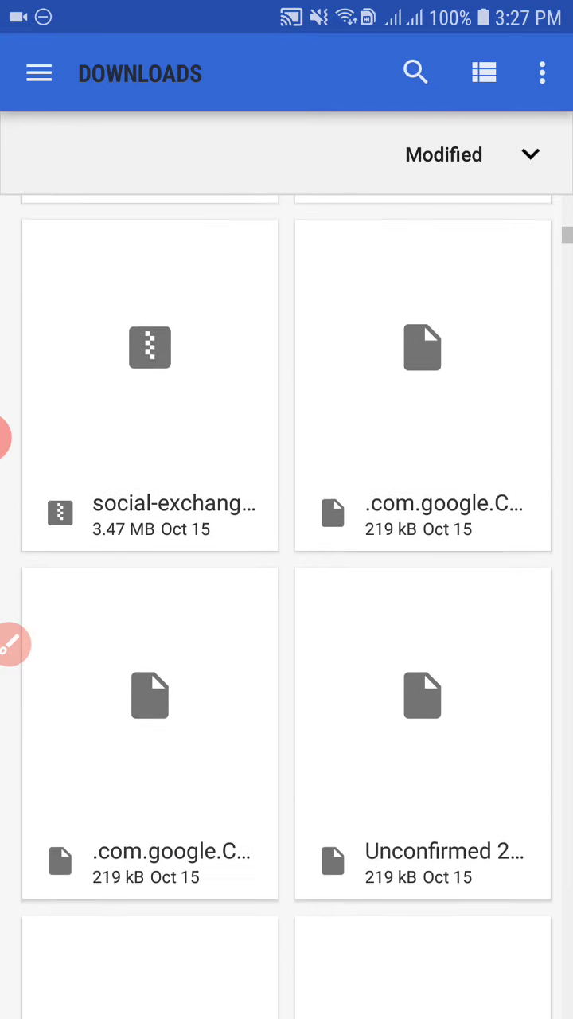
scroll(286, 558, up, 5)
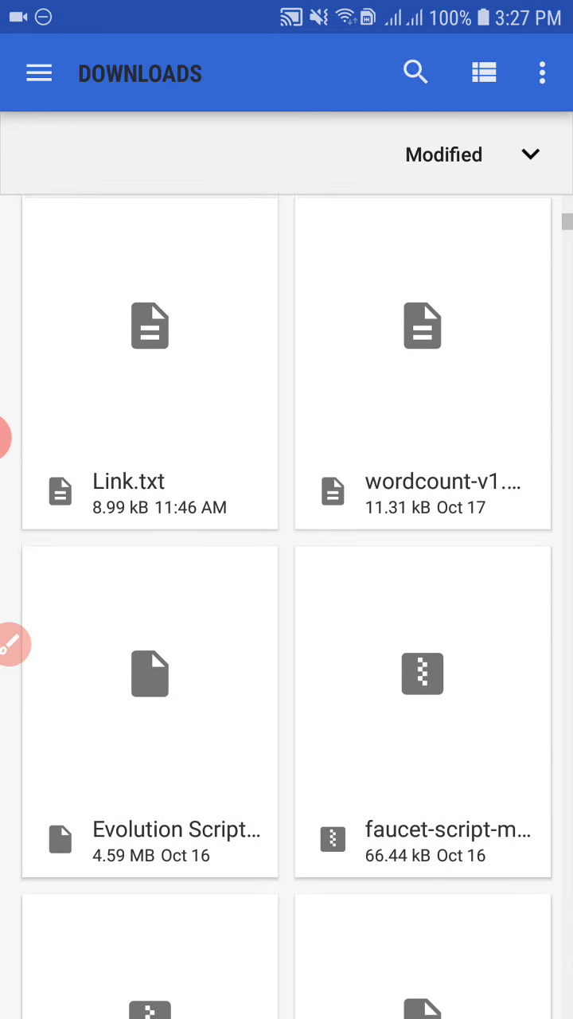
scroll(286, 557, up, 3)
scroll(287, 557, down, 10)
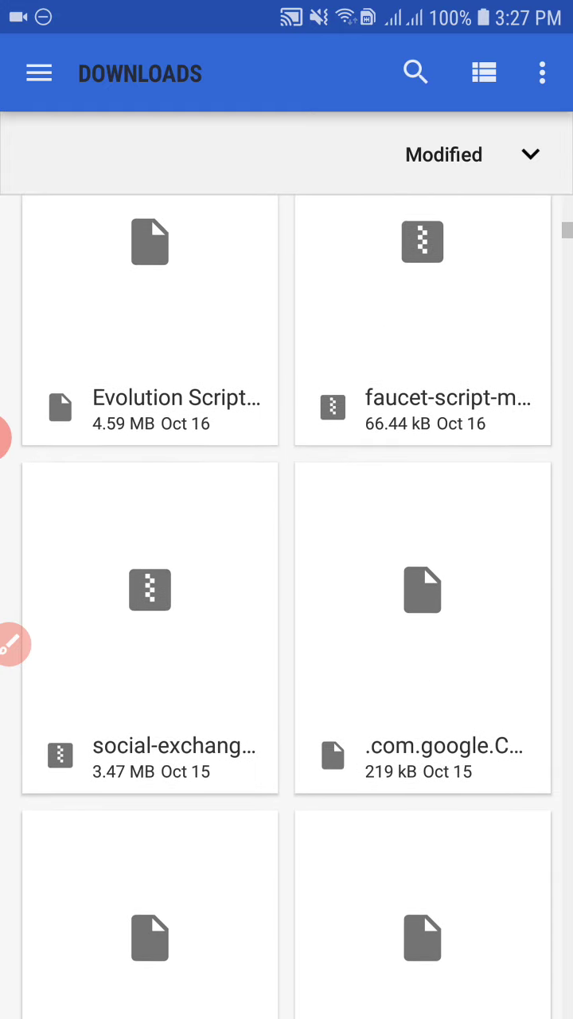
scroll(287, 557, down, 3)
scroll(287, 557, down, 3)
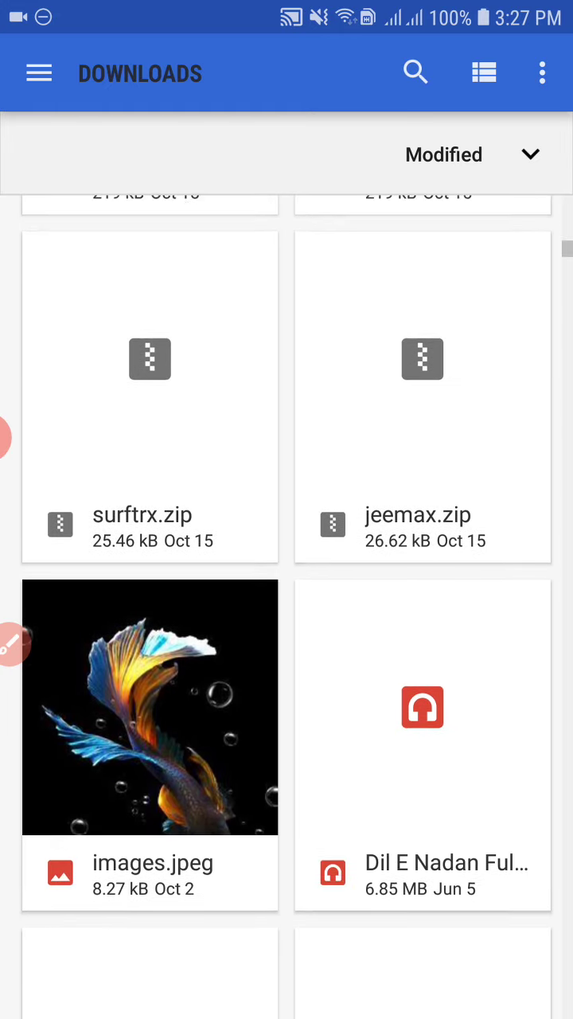
scroll(287, 557, down, 4)
scroll(287, 558, down, 5)
scroll(287, 557, down, 3)
scroll(287, 557, up, 15)
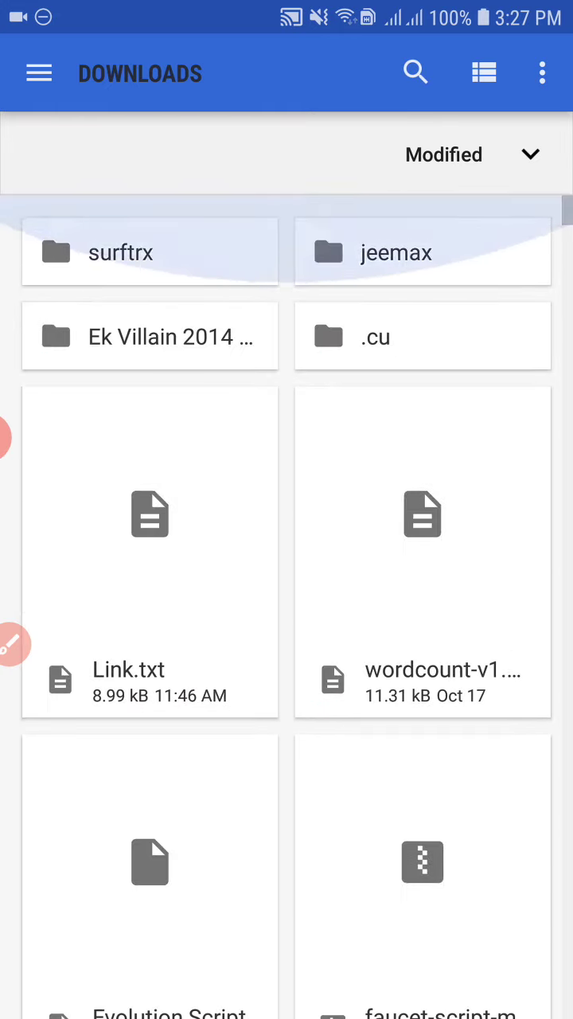
Search Downloads for 'faucet' to find the faucet-script zip
click(416, 72)
text(fa)
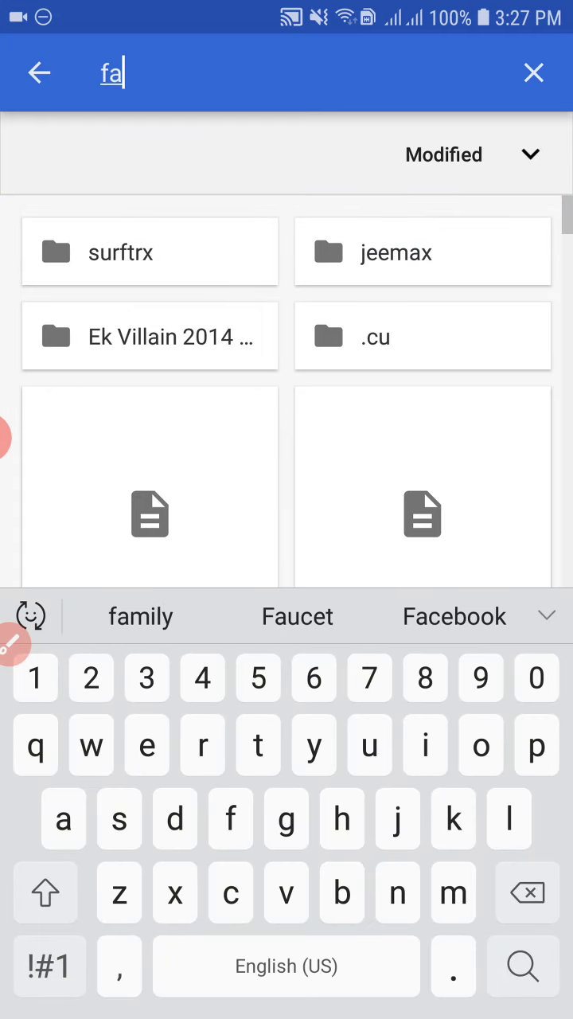
text(ucet)
key(Return)
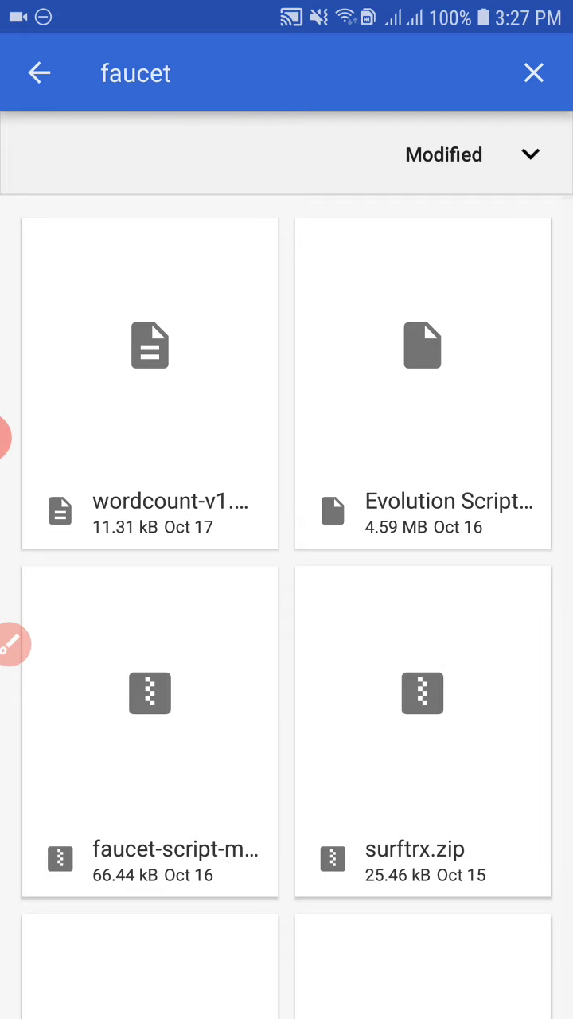
scroll(286, 589, down, 4)
scroll(286, 589, up, 5)
Clear the search and return to the browser's file picker without choosing a file
click(534, 73)
key(Escape)
key(Escape)
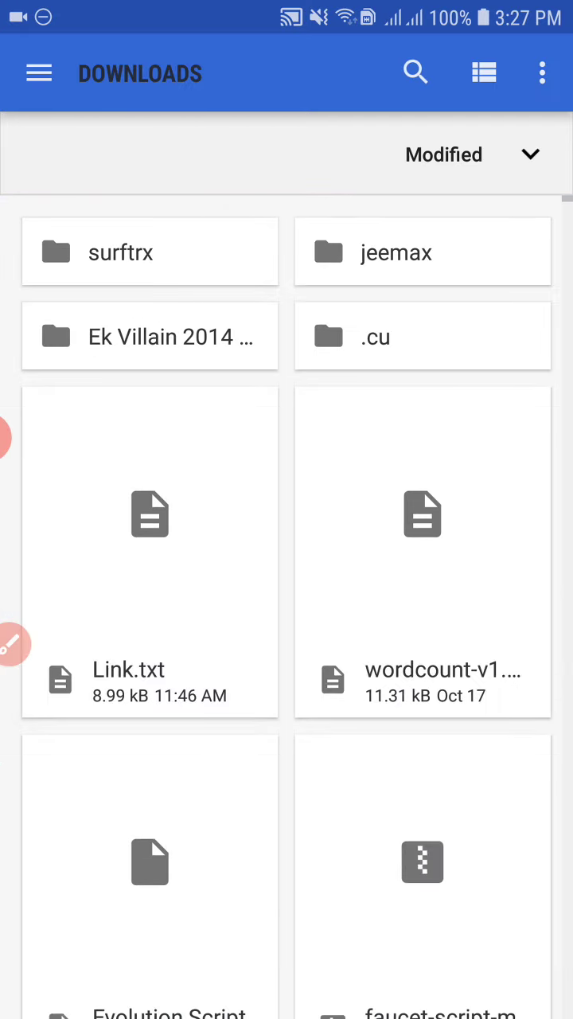
key(alt+Tab)
click(319, 372)
Download the free Faucet Script from FaucetPay's API > Faucet Scripts page
key(Escape)
click(470, 73)
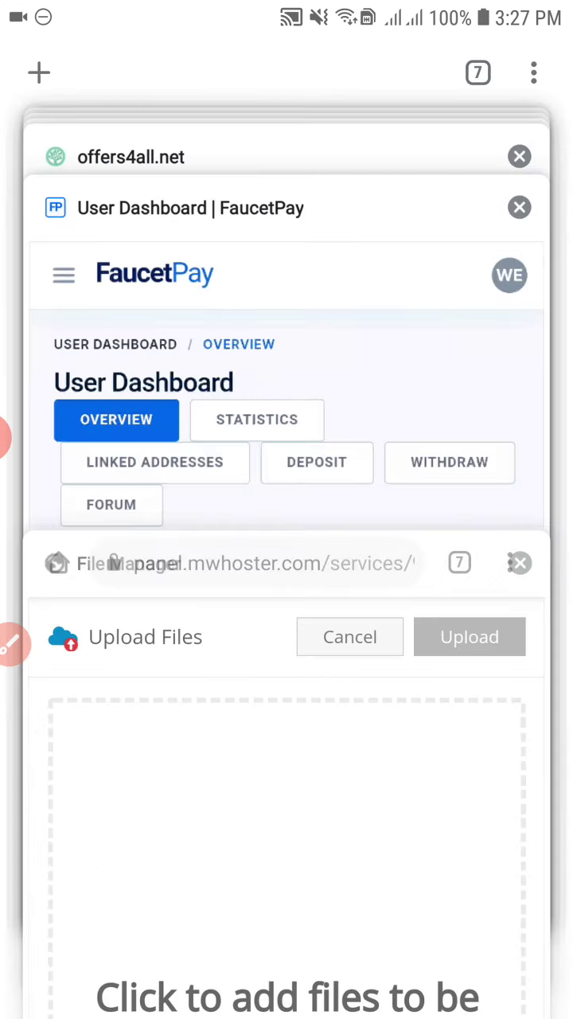
click(286, 430)
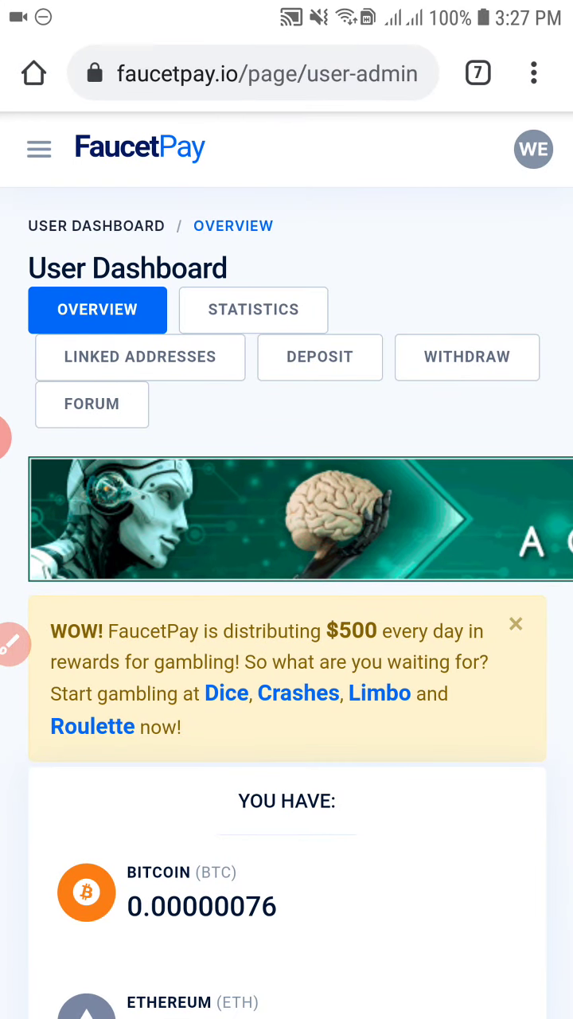
click(39, 149)
click(43, 420)
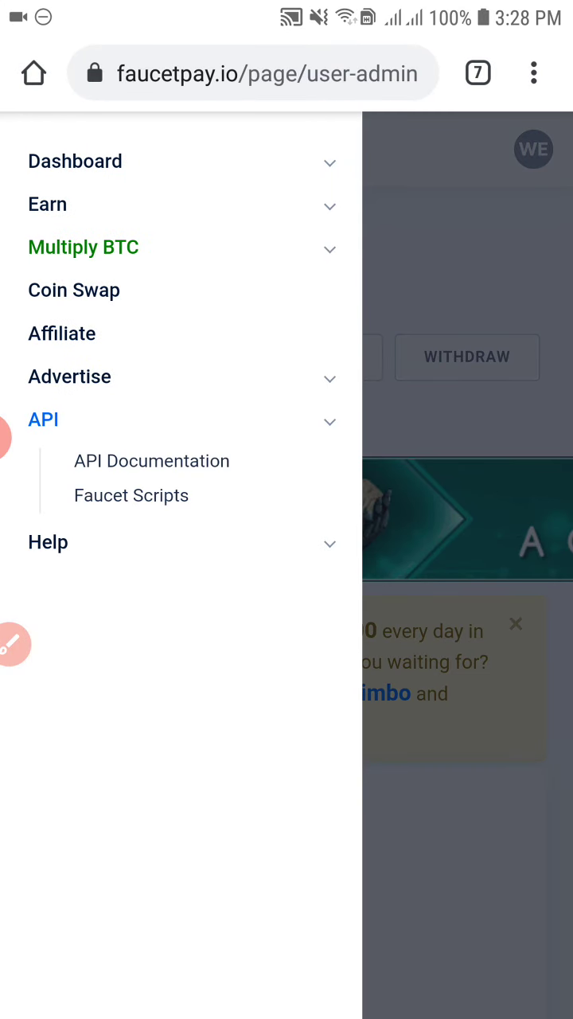
click(131, 496)
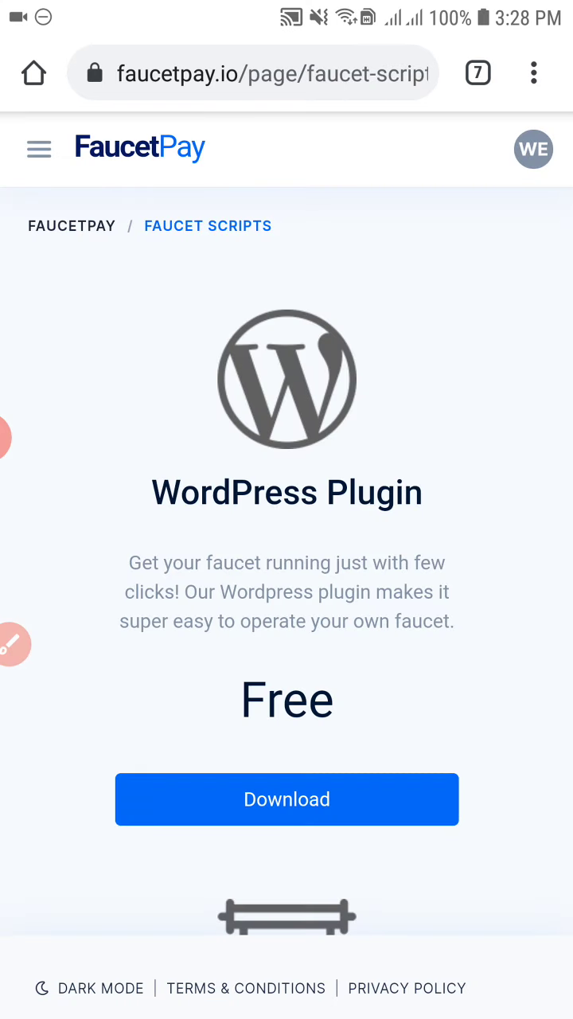
scroll(287, 510, down, 7)
click(286, 792)
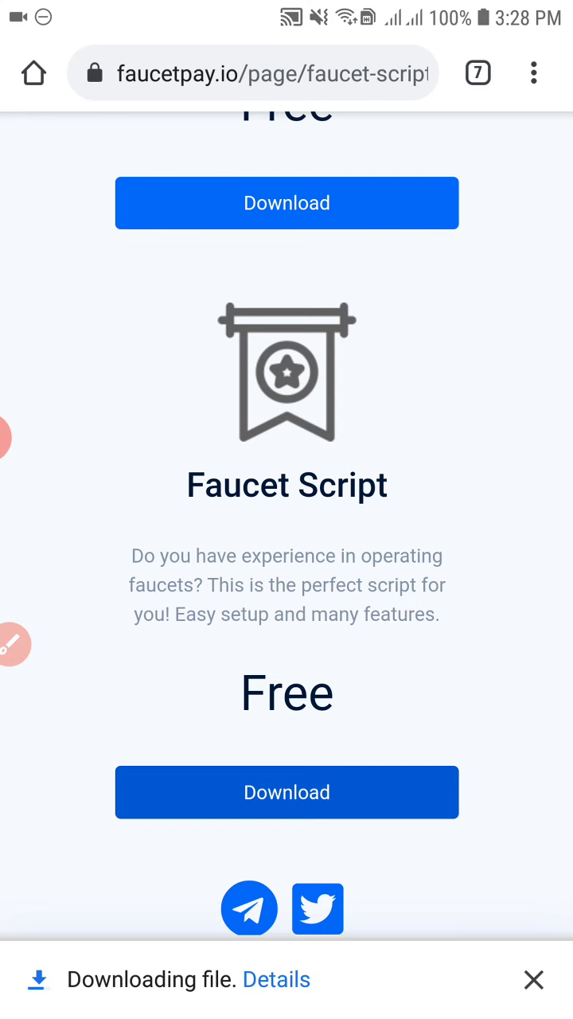
Go back to the FaucetPay User Dashboard and view the open tabs
scroll(287, 509, up, 10)
click(39, 146)
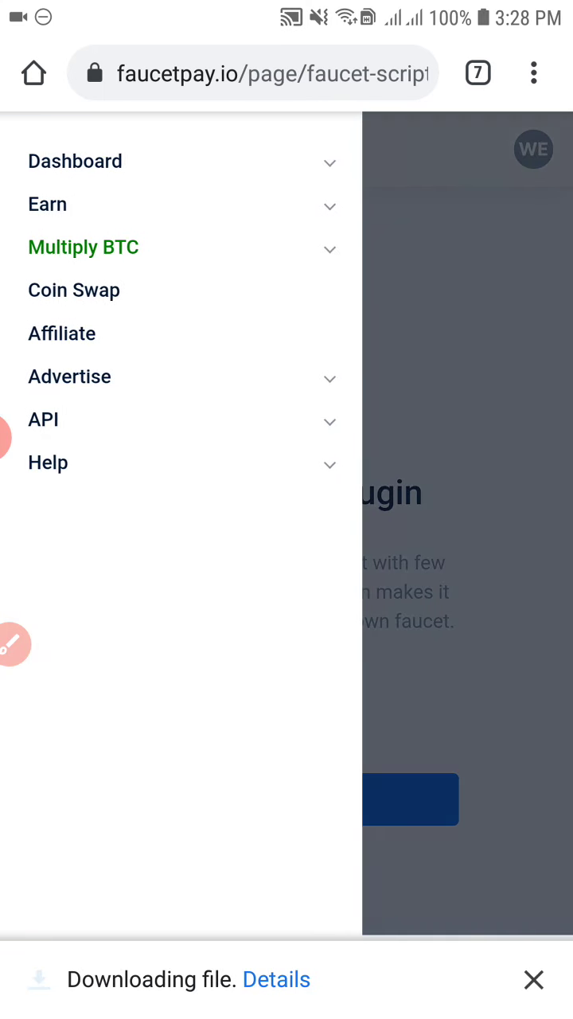
click(75, 161)
click(138, 202)
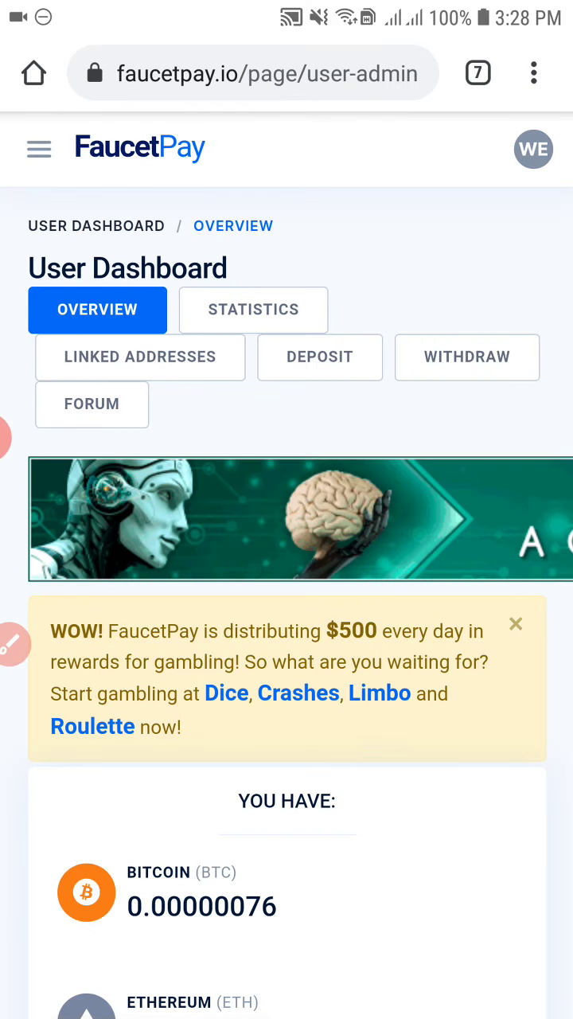
click(478, 73)
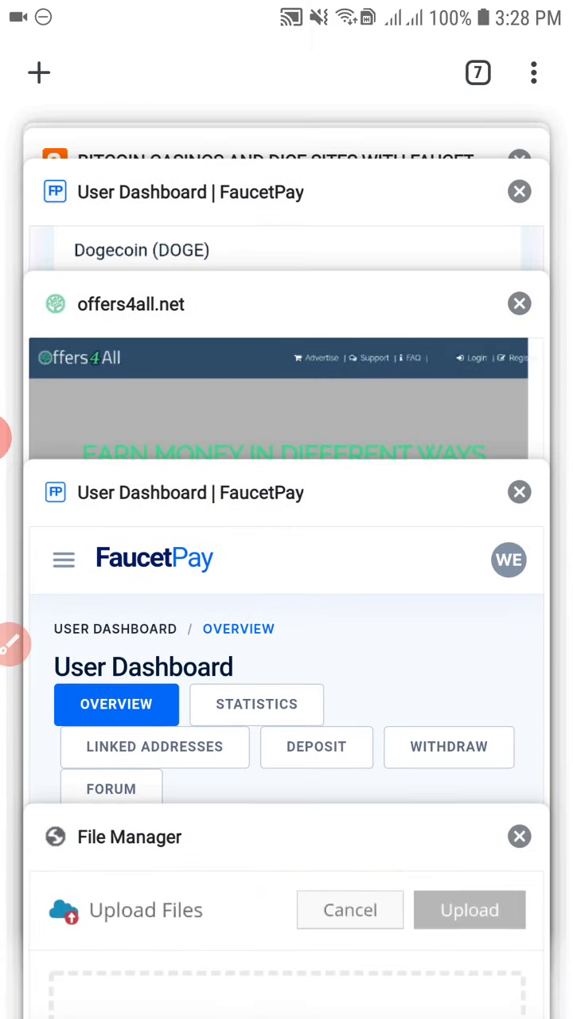
scroll(287, 637, down, 5)
Return to the File Manager tab and check the list of downloaded files
click(287, 375)
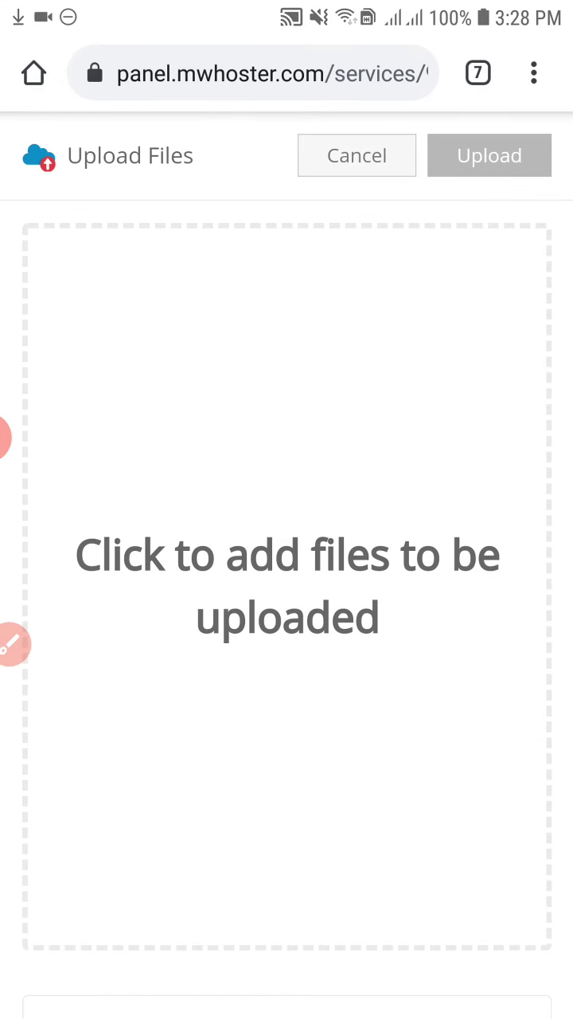
click(534, 73)
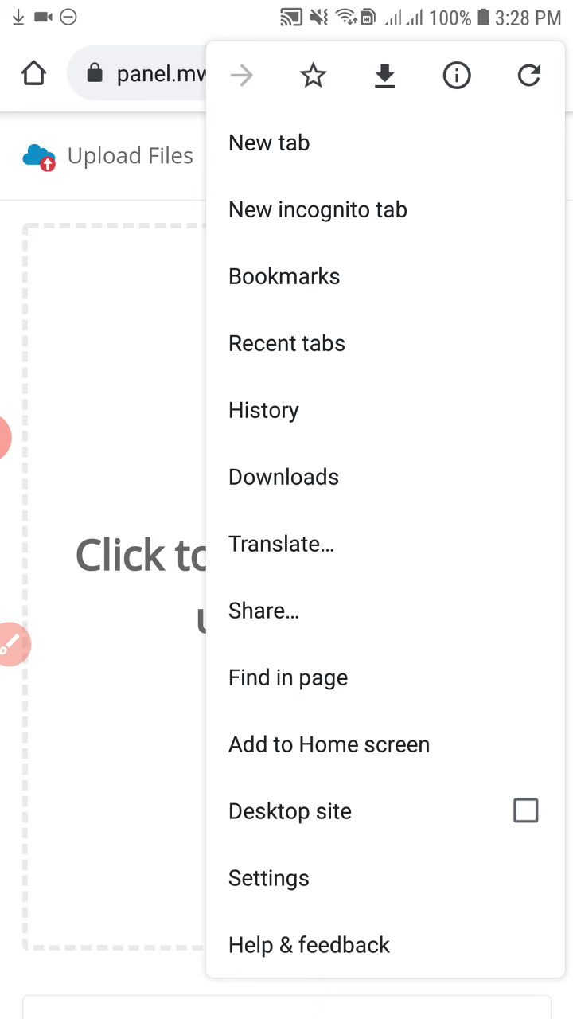
key(Escape)
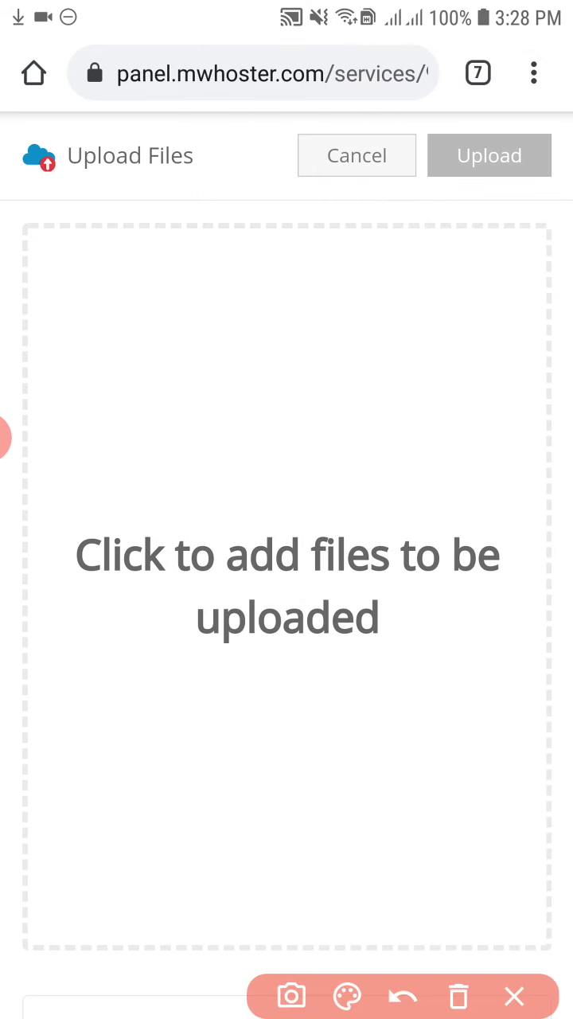
click(287, 585)
mouse_move(268, 263)
mouse_down()
mouse_move(239, 263)
mouse_move(323, 294)
mouse_move(262, 263)
mouse_up()
click(515, 996)
key(Escape)
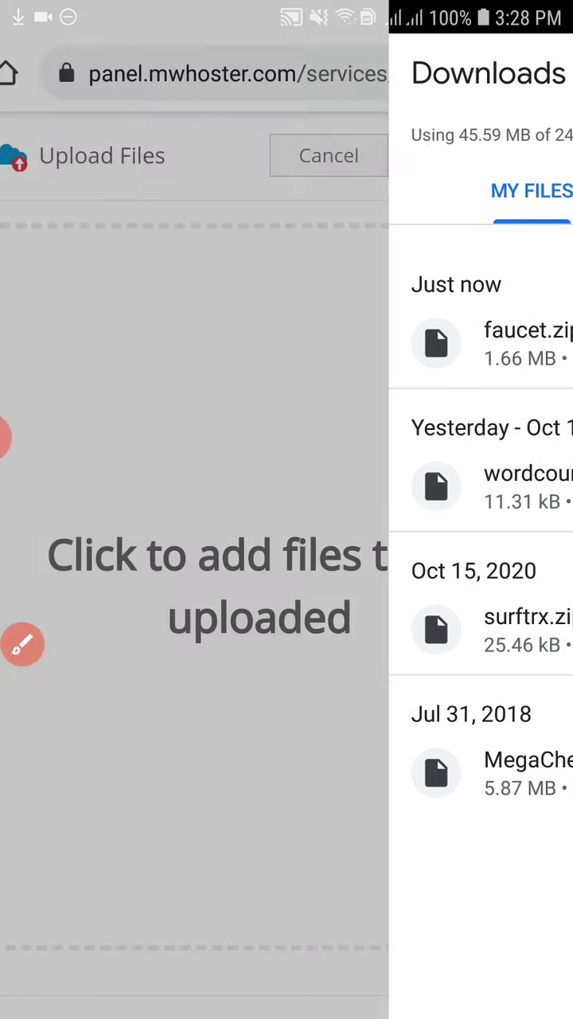
Pick faucet.zip from the file browser and upload it into public_html
click(287, 585)
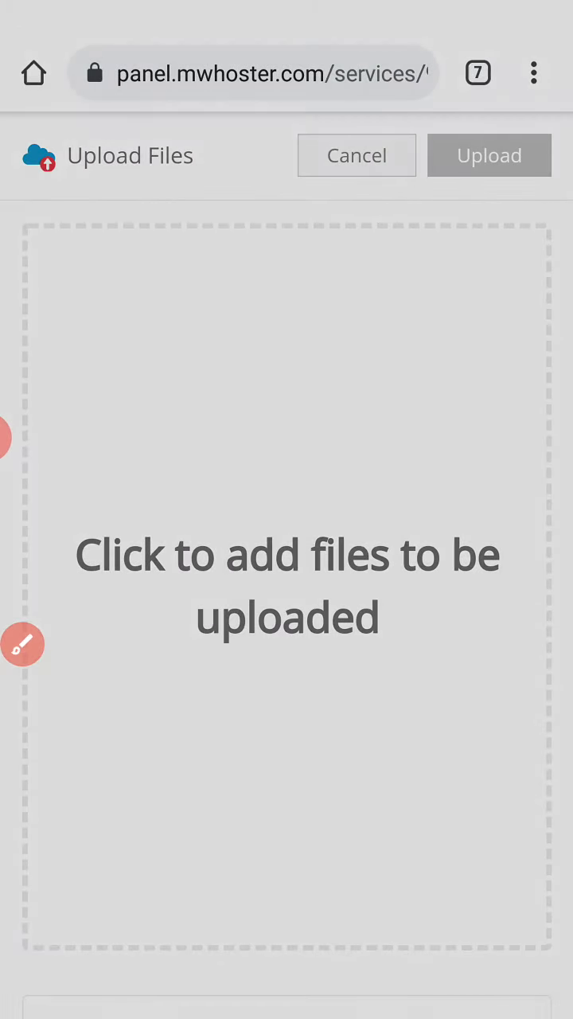
click(89, 928)
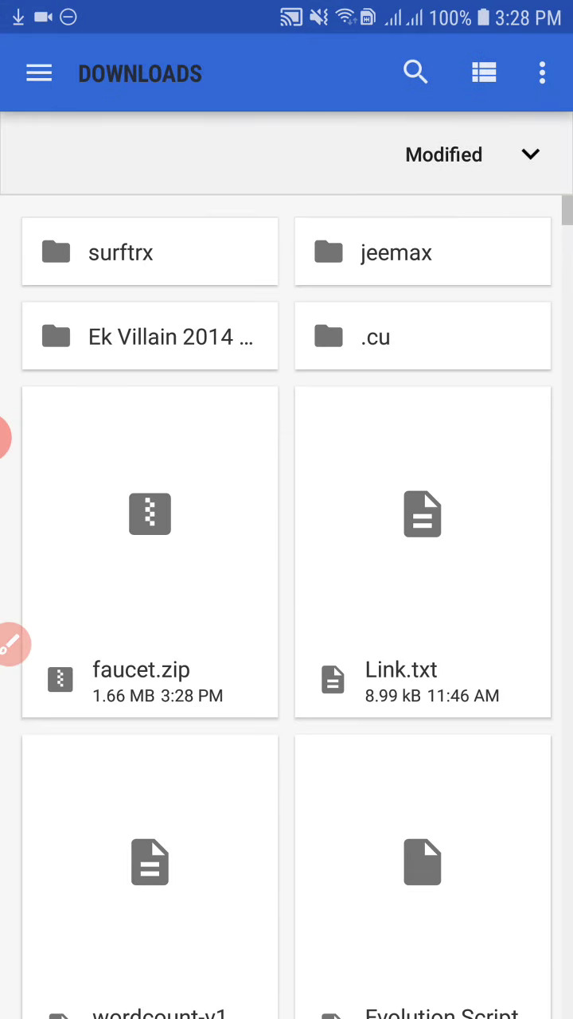
click(150, 552)
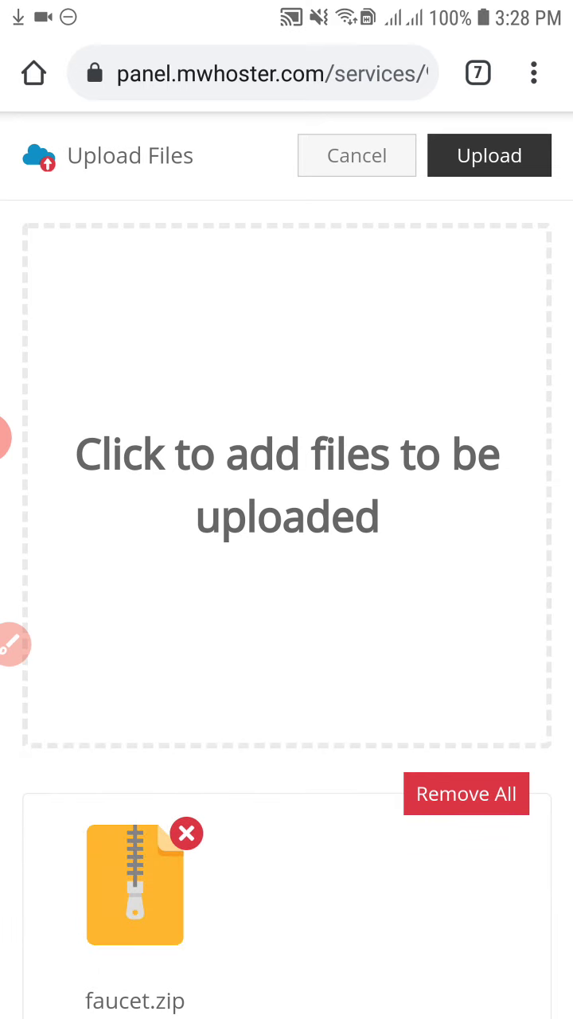
mouse_move(557, 24)
mouse_down()
mouse_move(414, 220)
mouse_move(446, 139)
mouse_up()
click(523, 995)
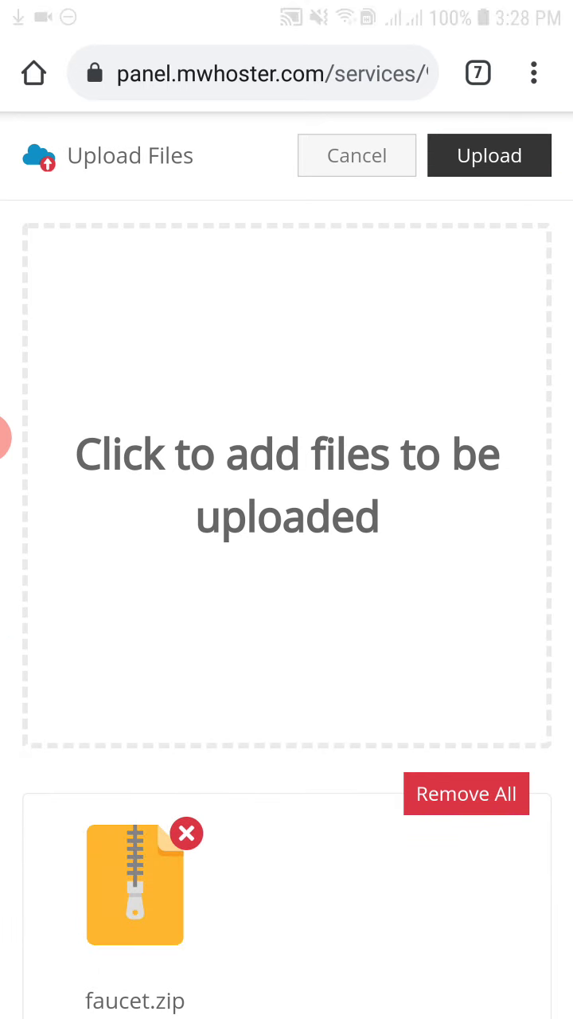
click(490, 156)
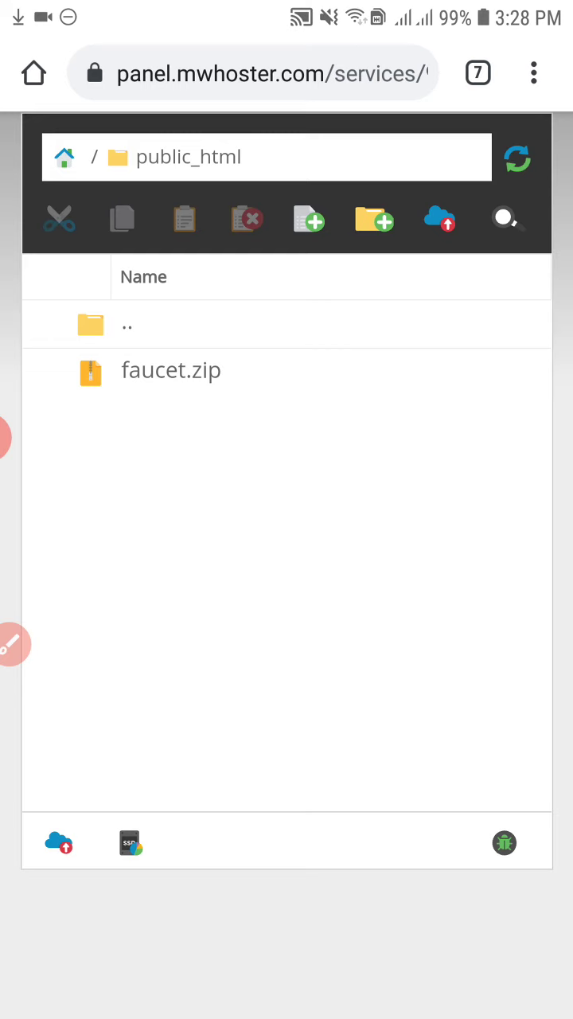
Extract faucet.zip in place, producing the src folder and readme.txt
click(12, 645)
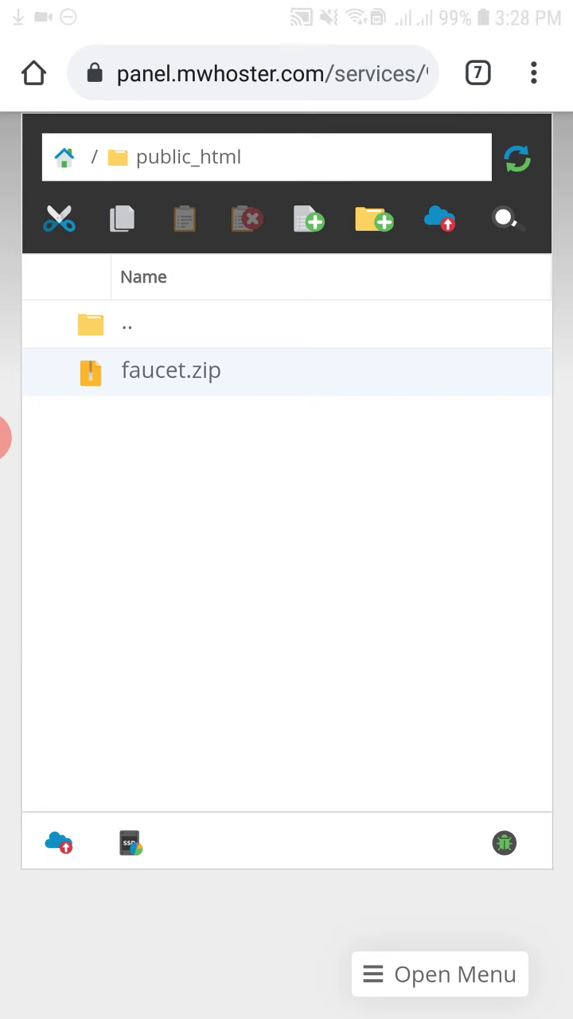
drag(525, 951, 339, 1013)
click(514, 996)
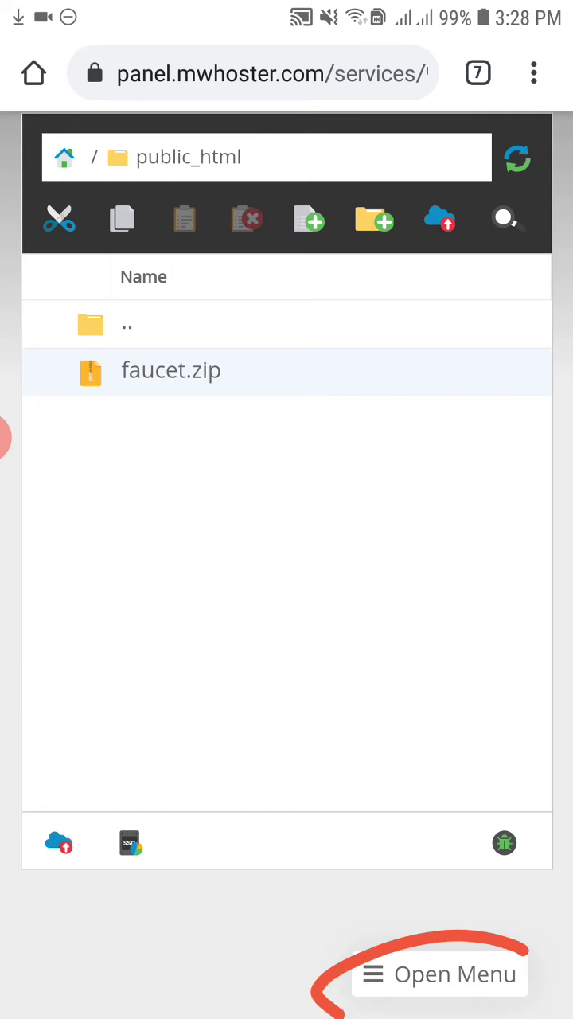
click(442, 975)
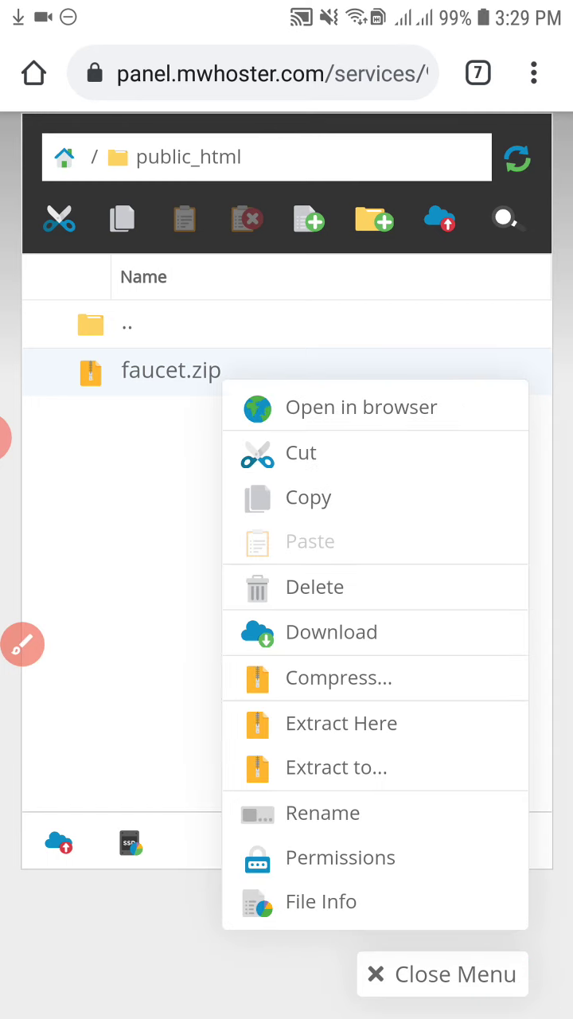
click(22, 645)
mouse_move(408, 709)
mouse_down()
mouse_move(285, 711)
mouse_move(394, 721)
mouse_up()
click(514, 996)
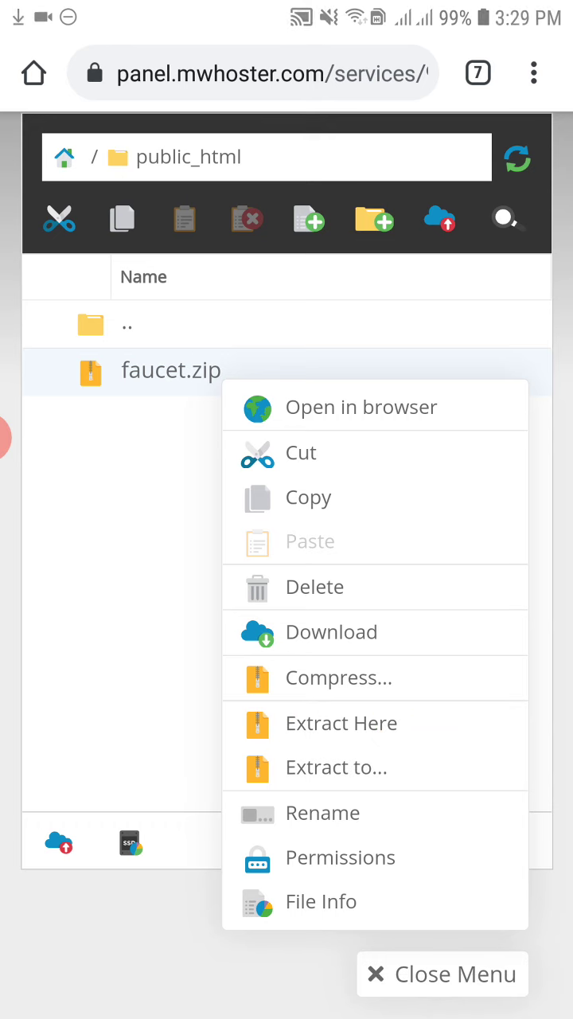
click(341, 723)
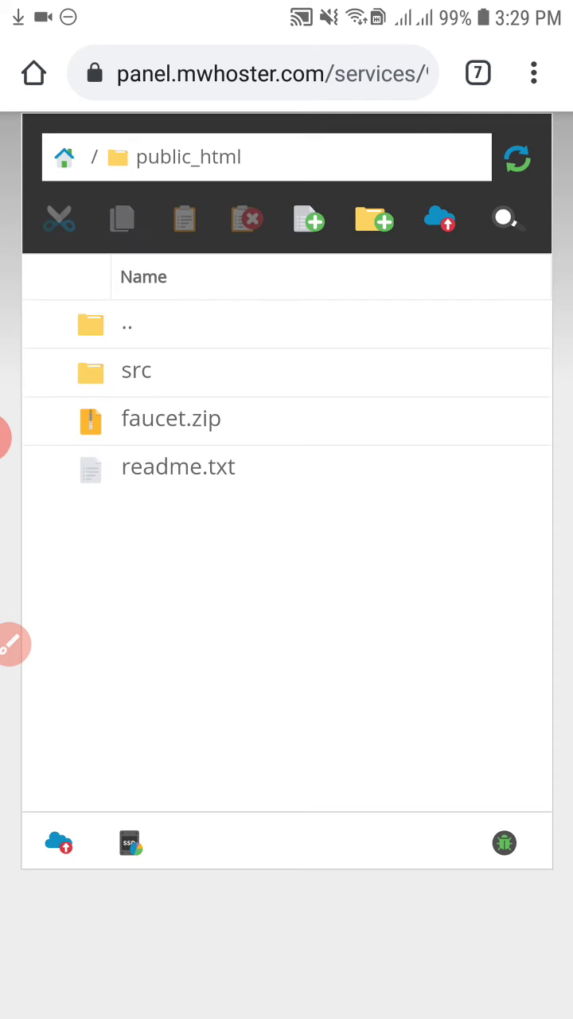
Delete faucet.zip from public_html and confirm
click(171, 420)
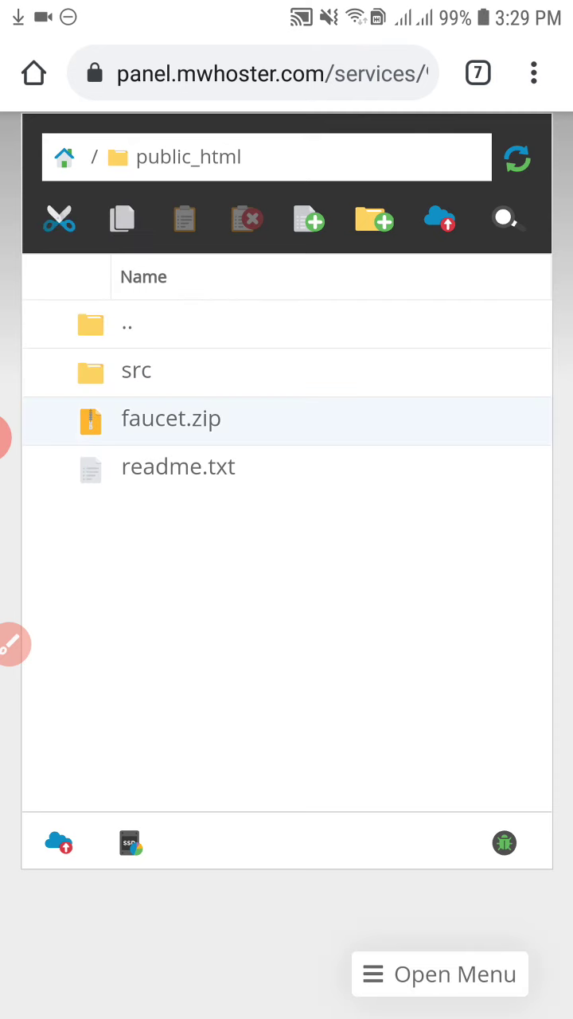
click(440, 975)
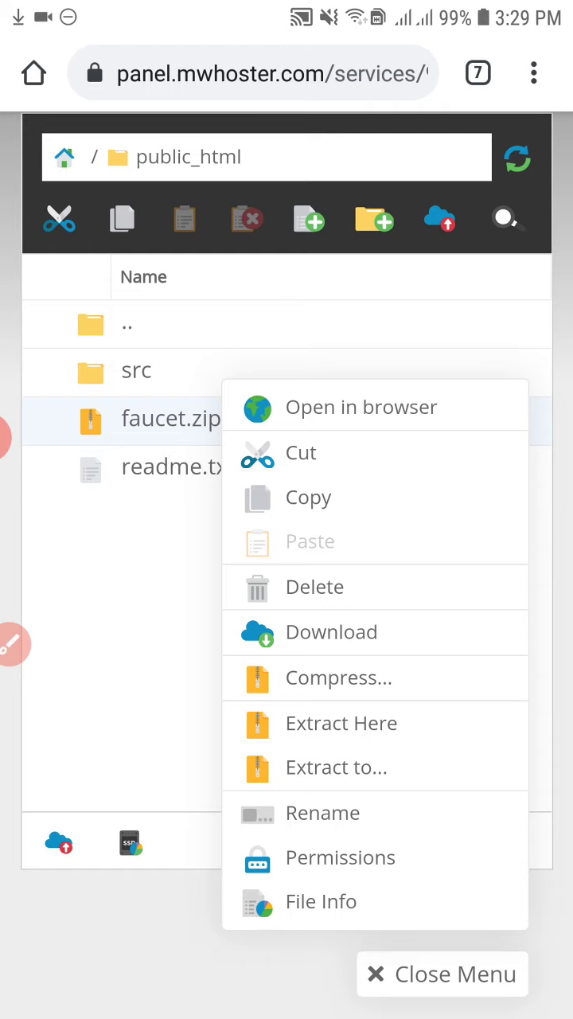
click(314, 587)
click(473, 683)
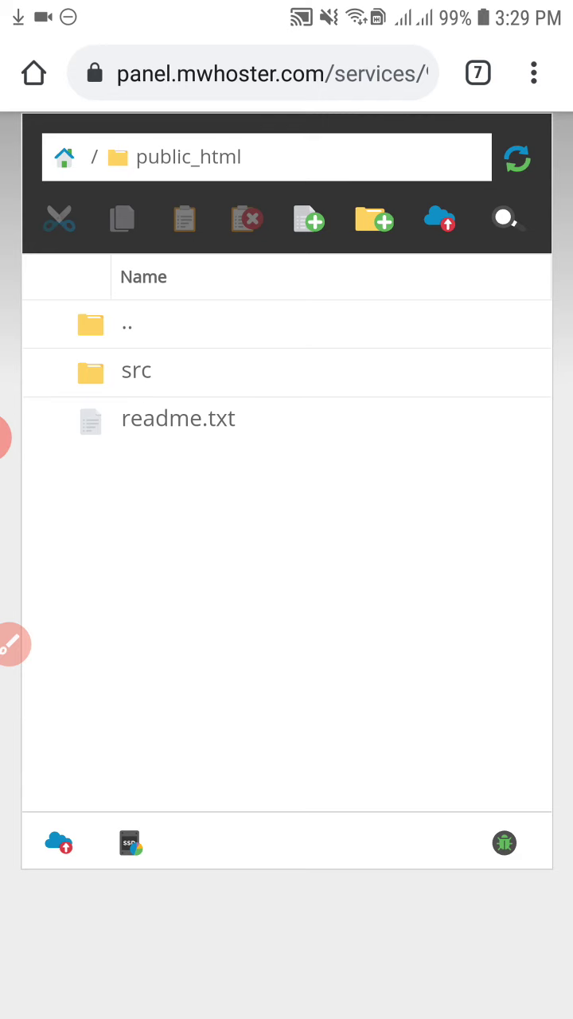
Open the src folder and try selecting its folders, briefly entering lib
click(136, 370)
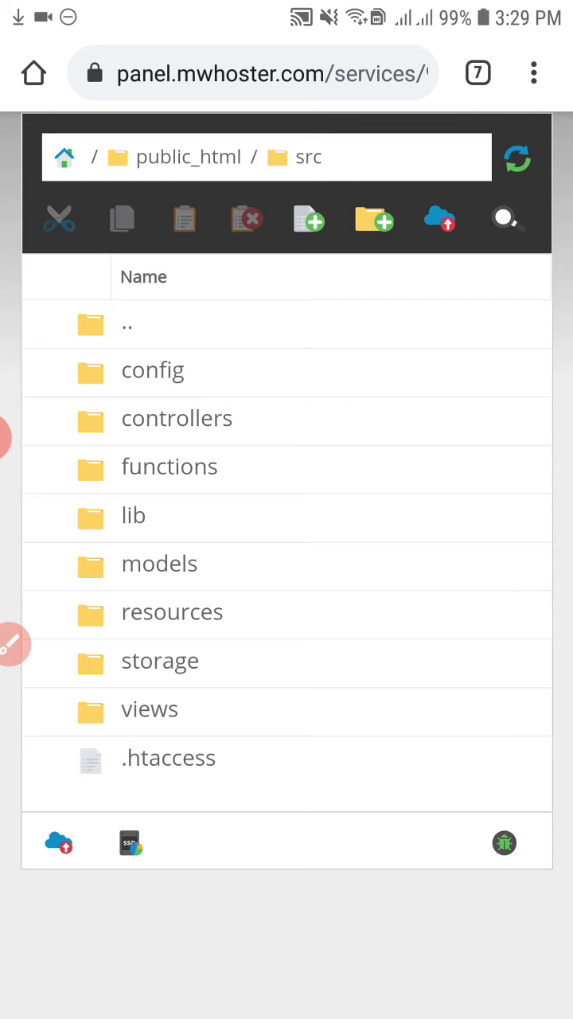
drag(318, 373, 319, 421)
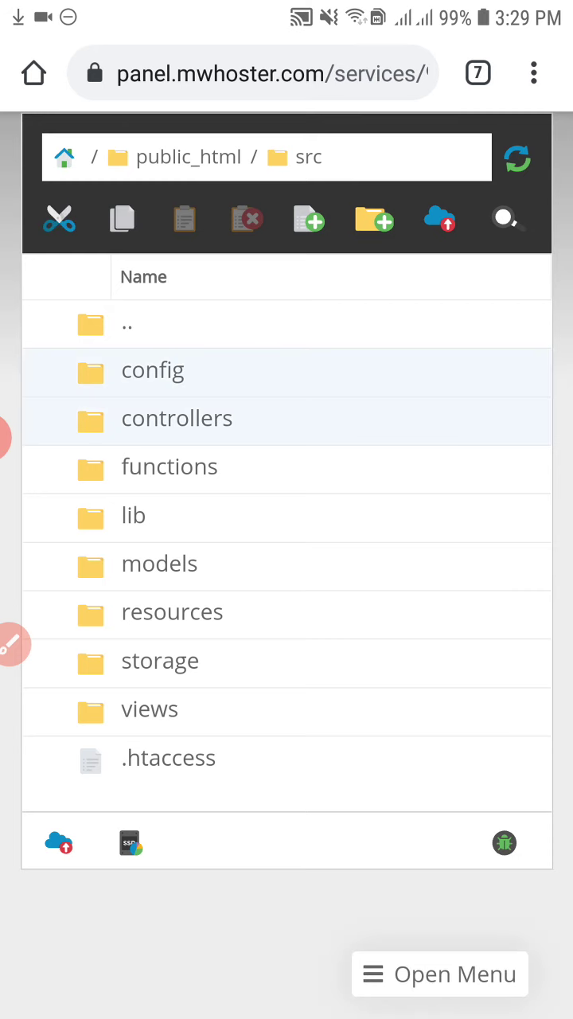
click(440, 974)
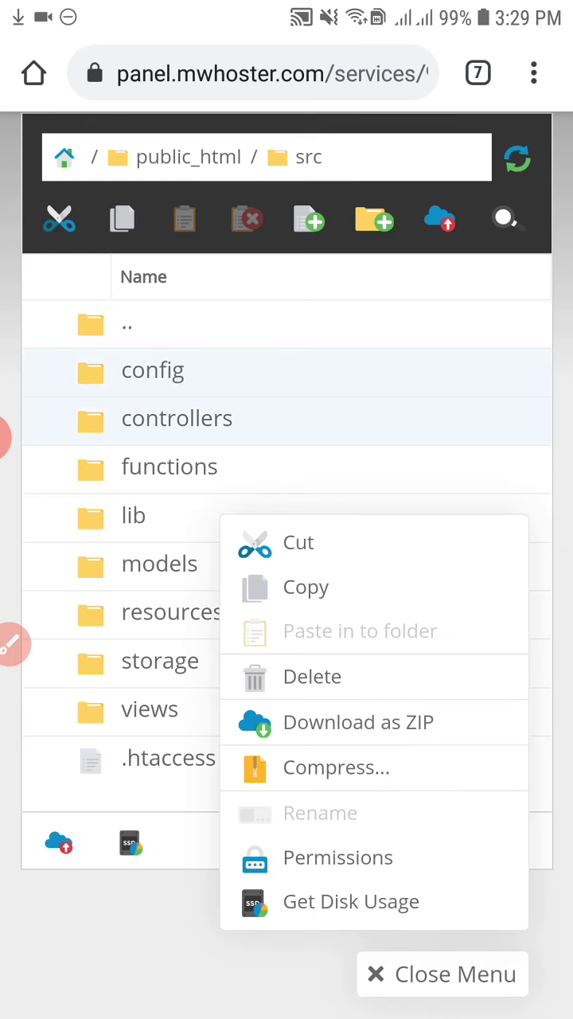
click(443, 975)
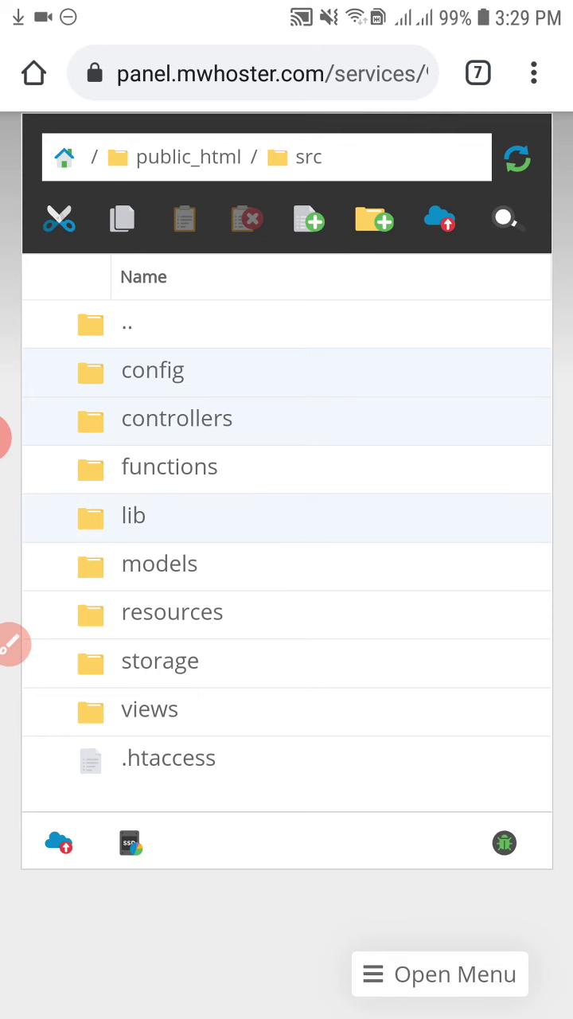
click(169, 467)
double_click(133, 515)
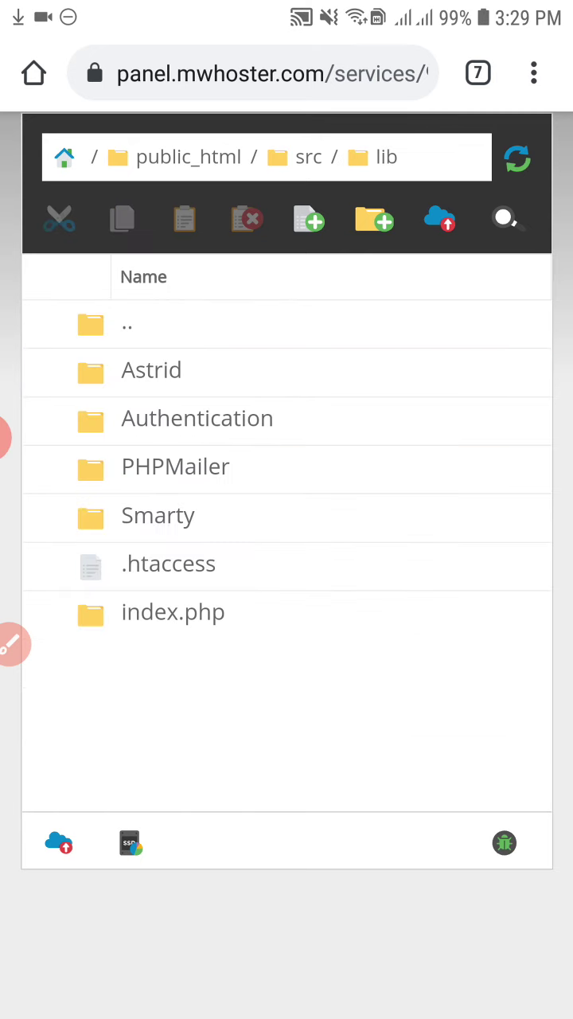
double_click(127, 323)
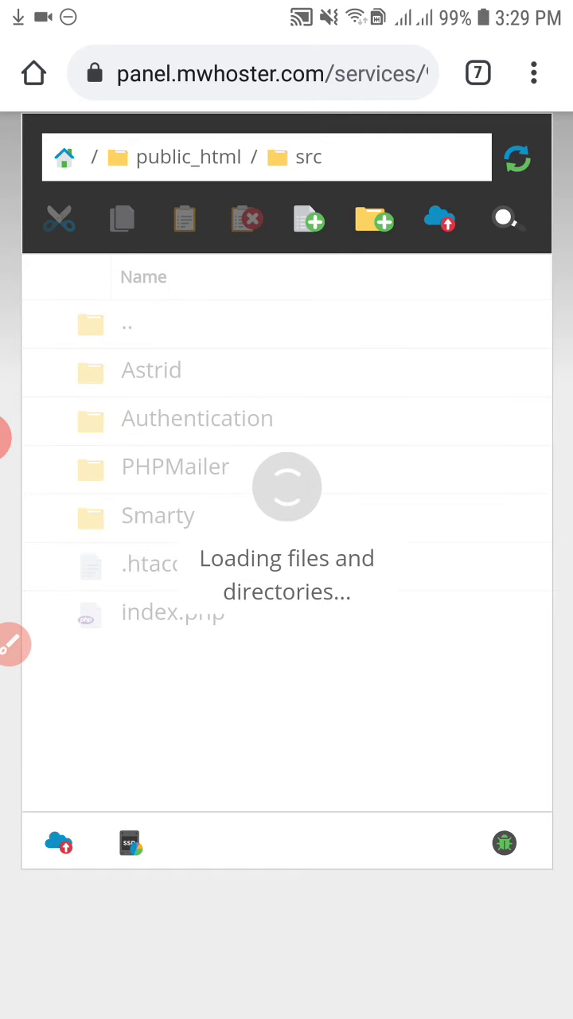
Cut config, controllers, functions, lib, models, resources, storage, views and .htaccess, and paste them into public_html
click(153, 370)
click(177, 419)
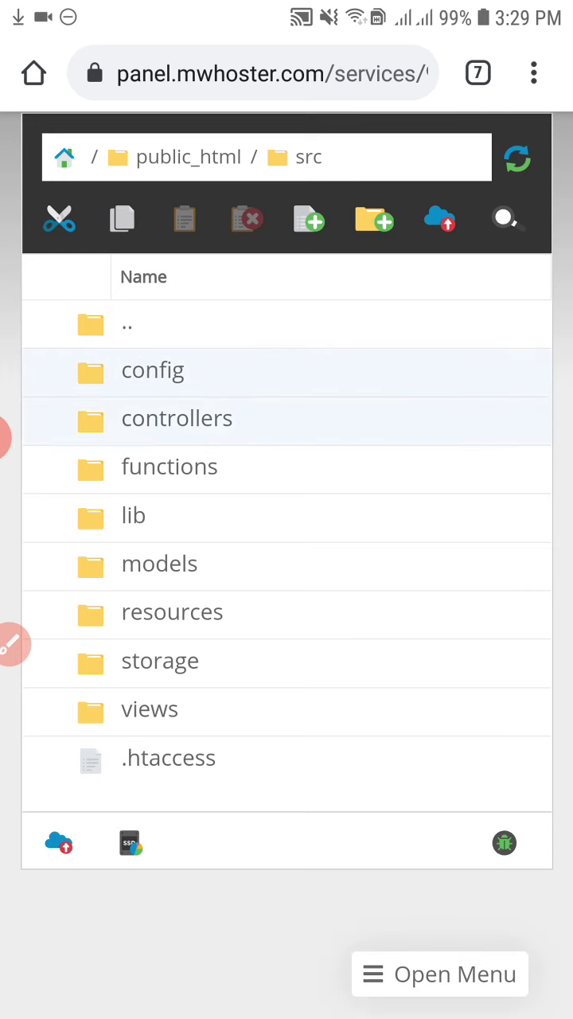
click(168, 467)
click(133, 515)
click(159, 564)
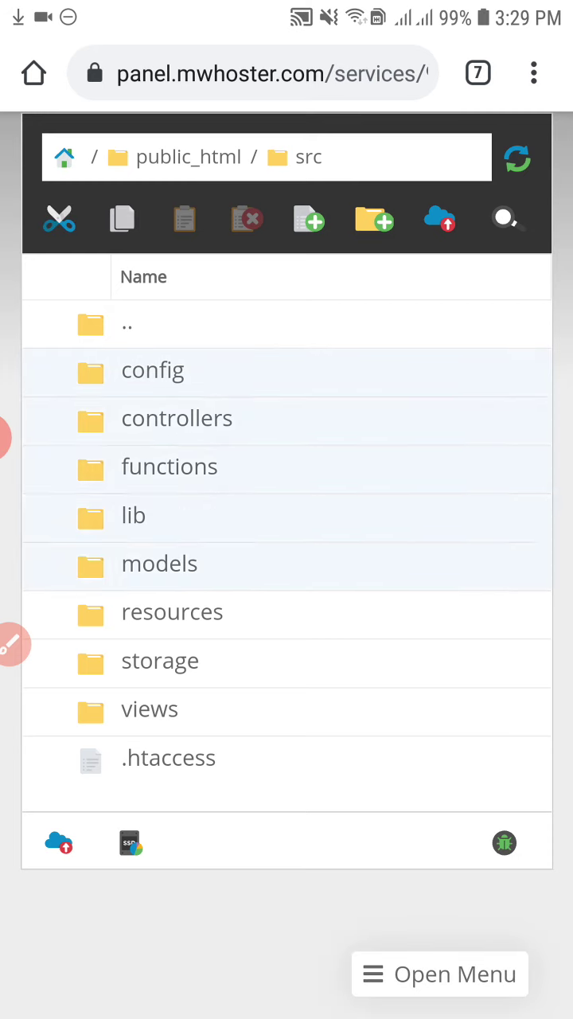
click(160, 661)
click(172, 612)
click(149, 709)
click(168, 758)
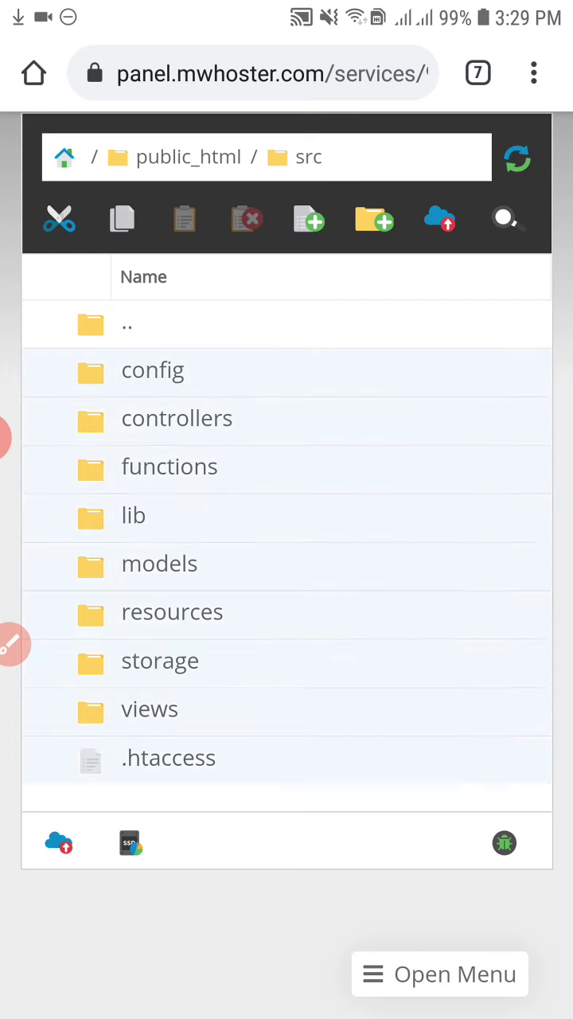
click(59, 219)
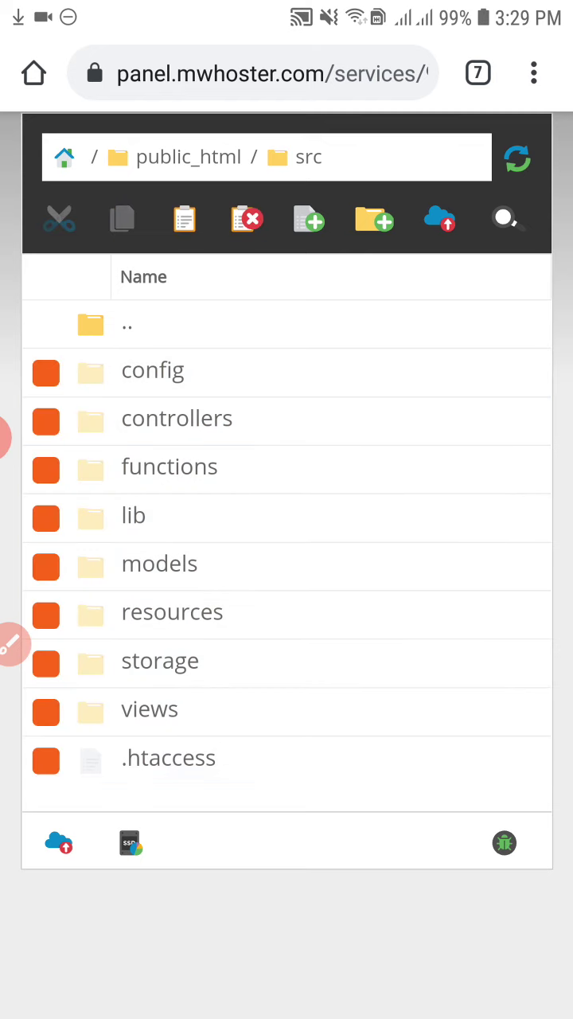
click(126, 324)
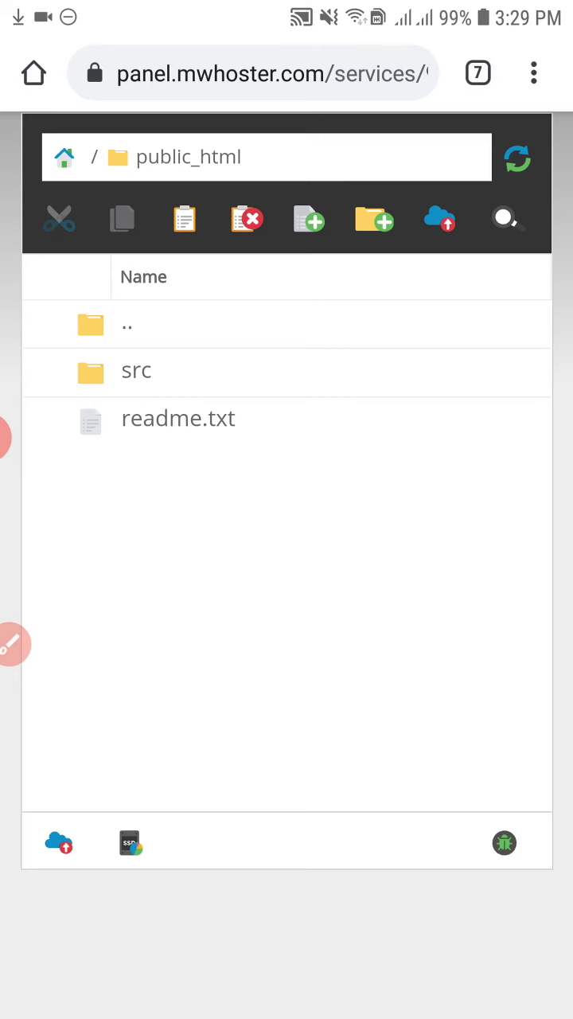
click(184, 219)
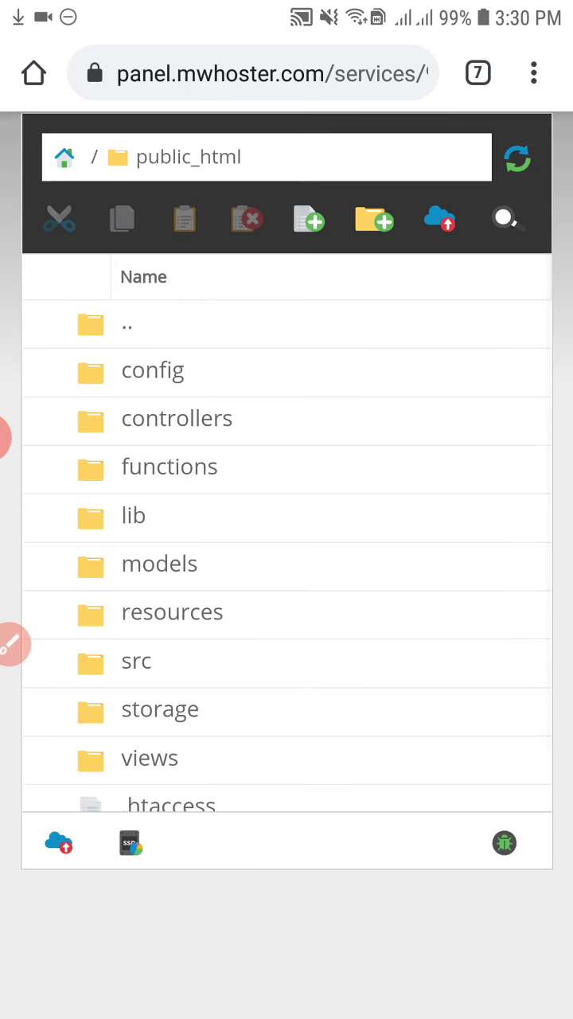
Delete the empty src folder from public_html, leaving the script files at the top level
scroll(286, 533, down, 1)
scroll(287, 510, up, 1)
click(239, 662)
click(439, 975)
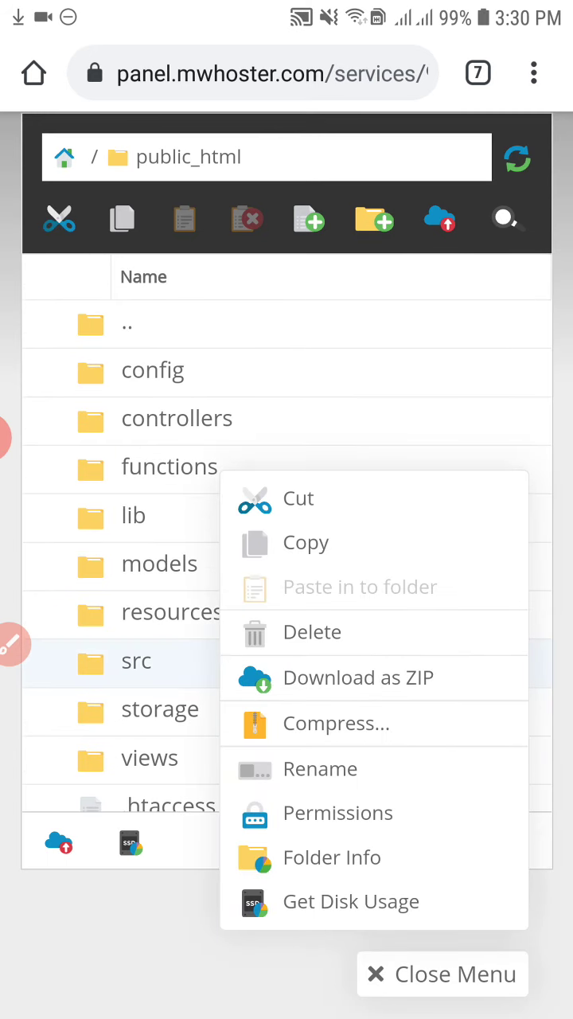
click(313, 632)
click(473, 628)
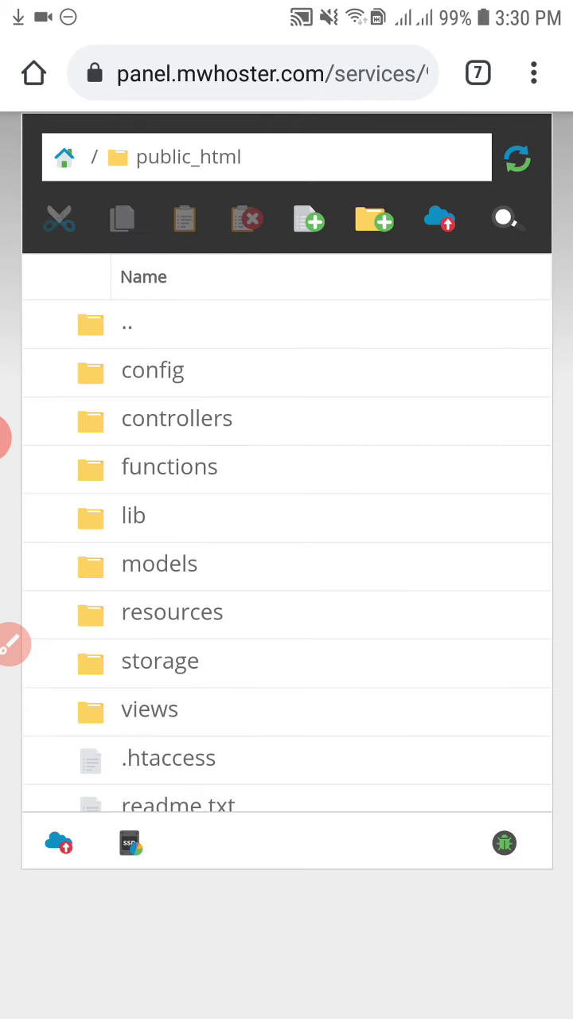
scroll(286, 478, up, 4)
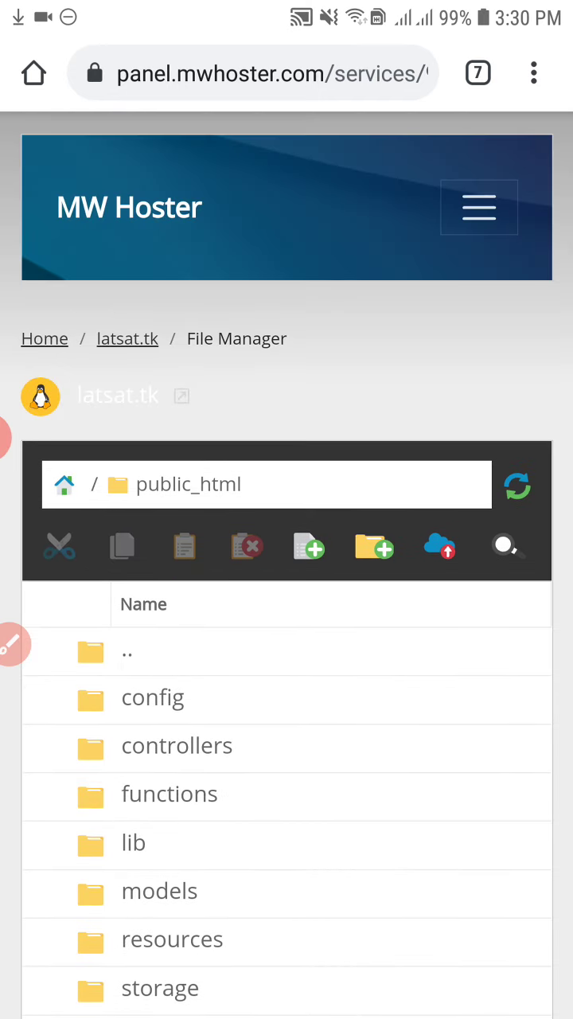
Switch to the latsat.tk tab, now showing a 404 page, and begin editing its address
click(478, 74)
click(287, 936)
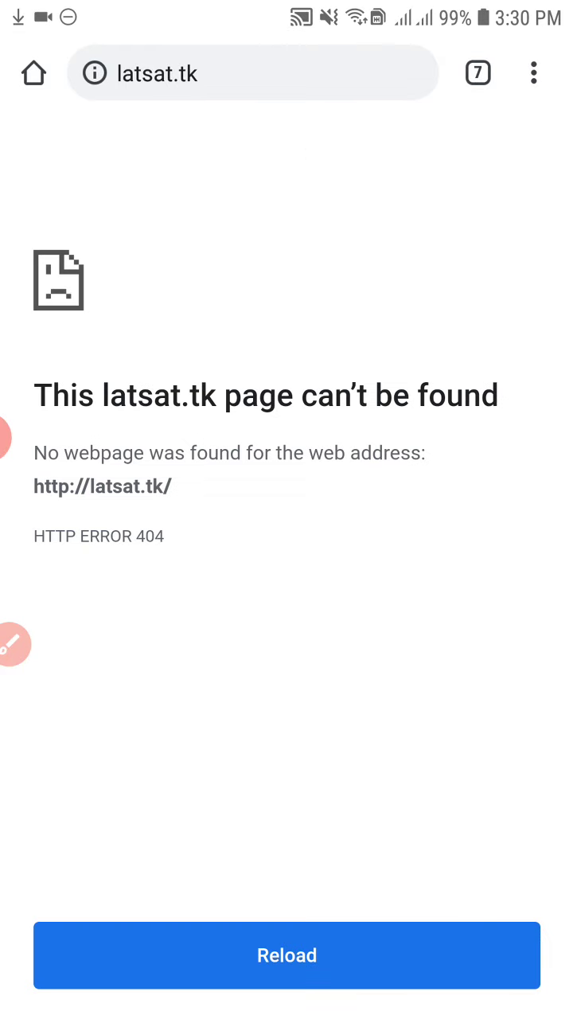
click(12, 645)
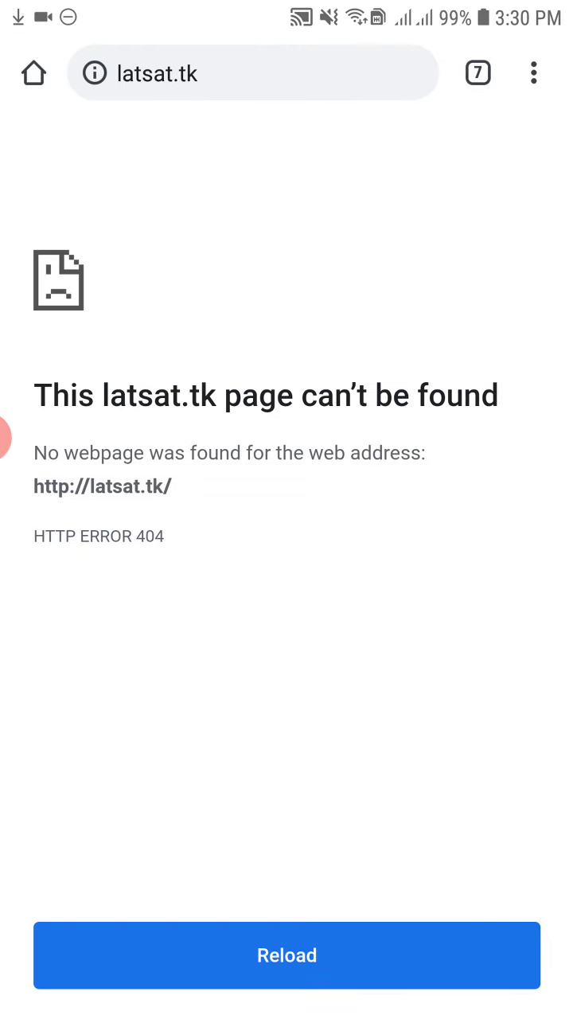
mouse_move(291, 343)
mouse_down()
mouse_move(198, 337)
mouse_move(284, 298)
mouse_move(301, 323)
mouse_up()
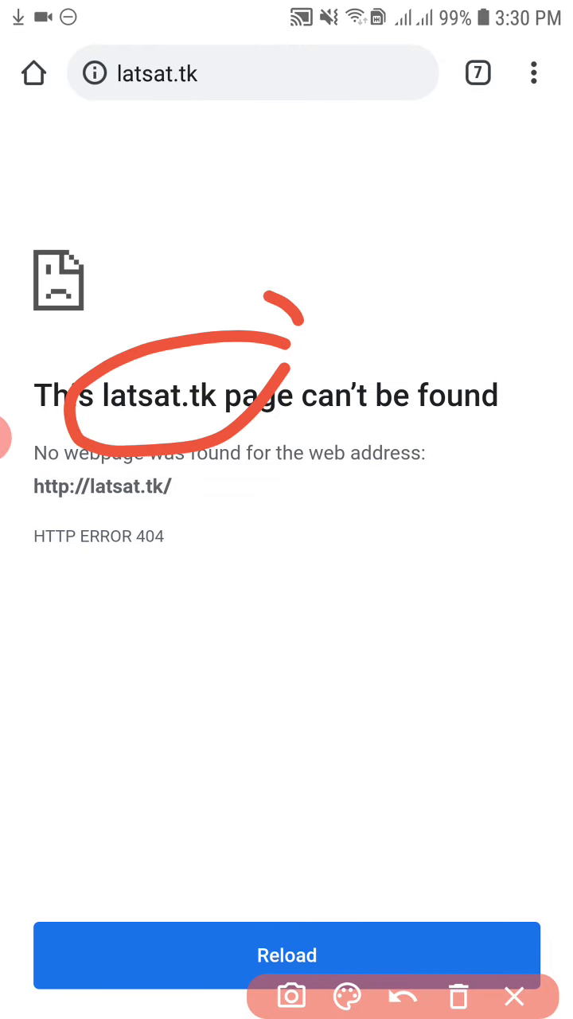
click(514, 996)
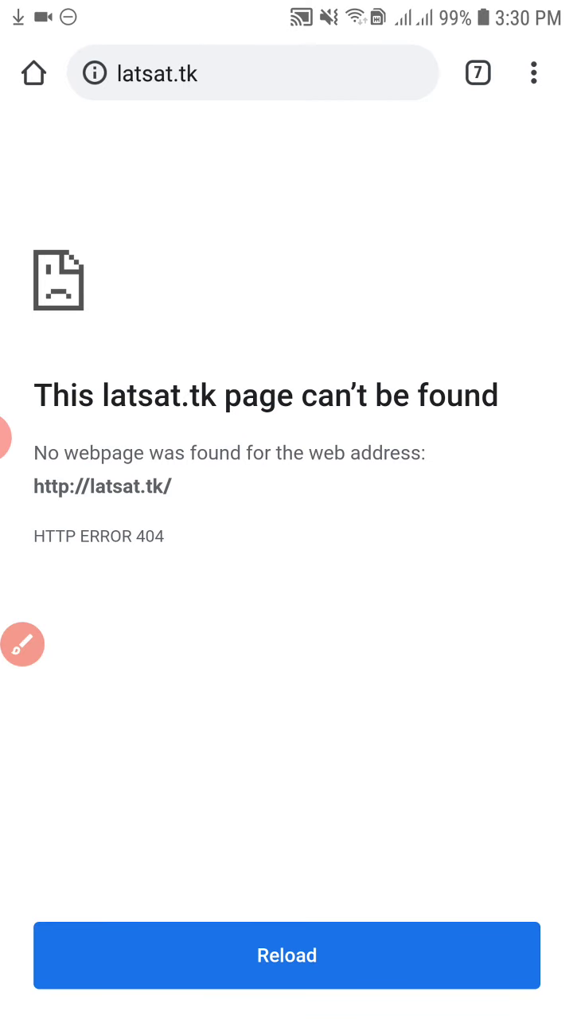
click(157, 74)
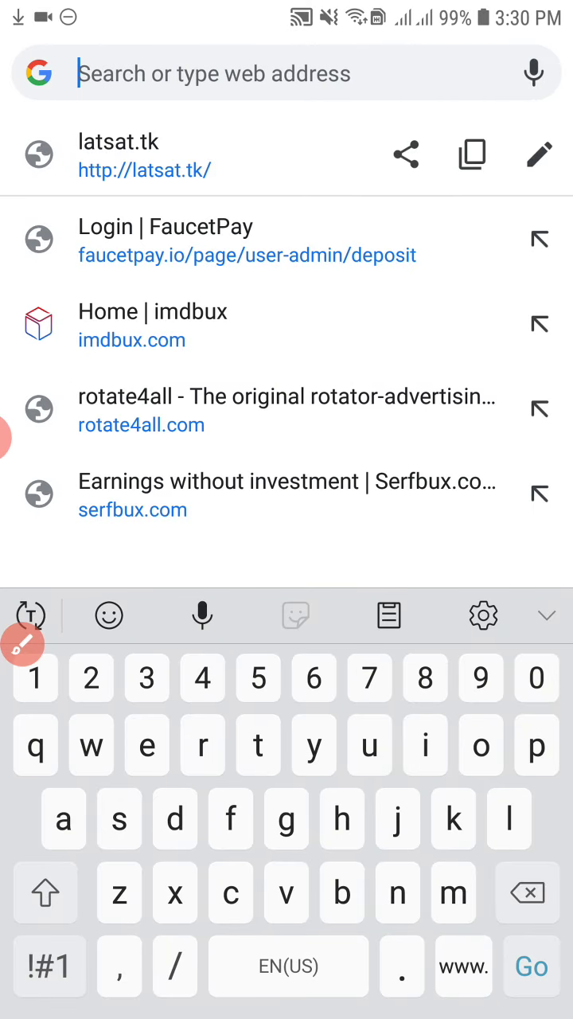
Load latsat.tk/Installer/index.php and review the installer's passing requirement checks
click(540, 154)
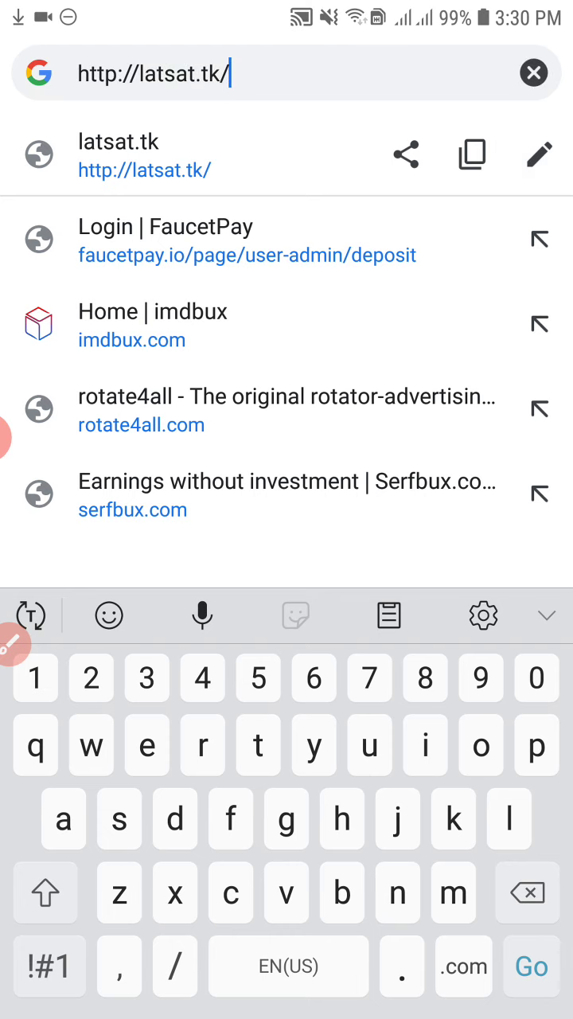
text(I)
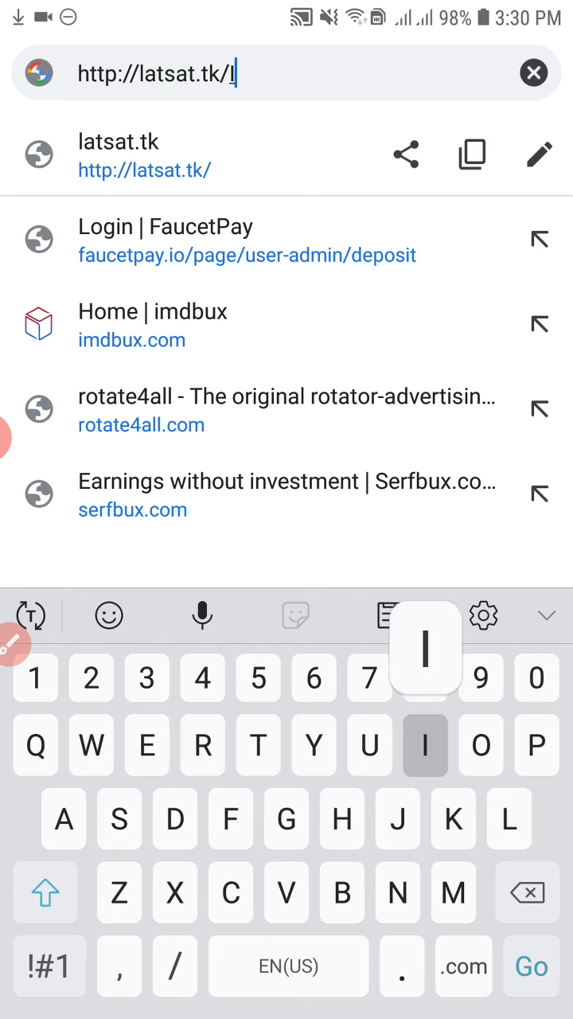
text(n)
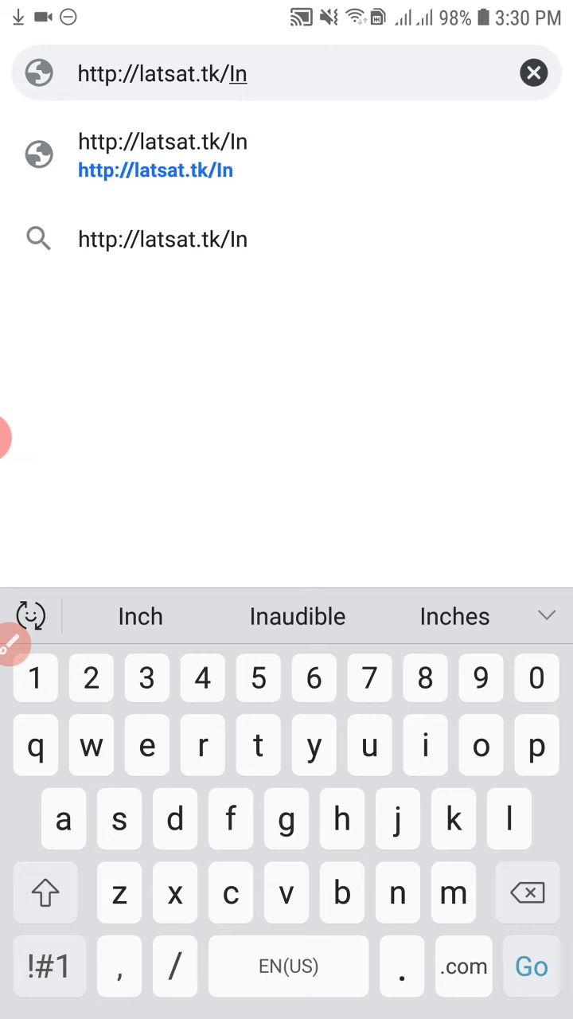
text(s)
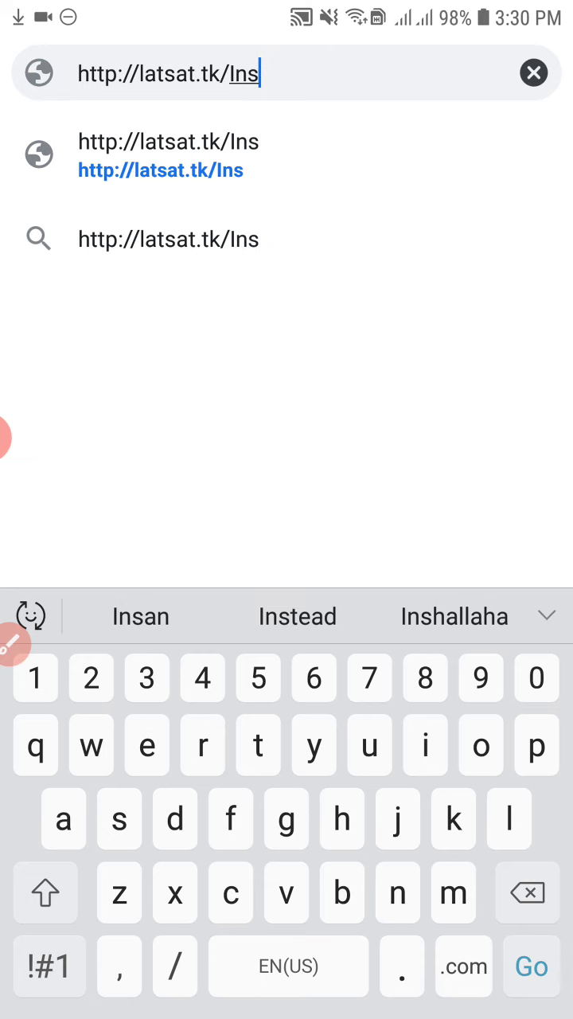
text(t)
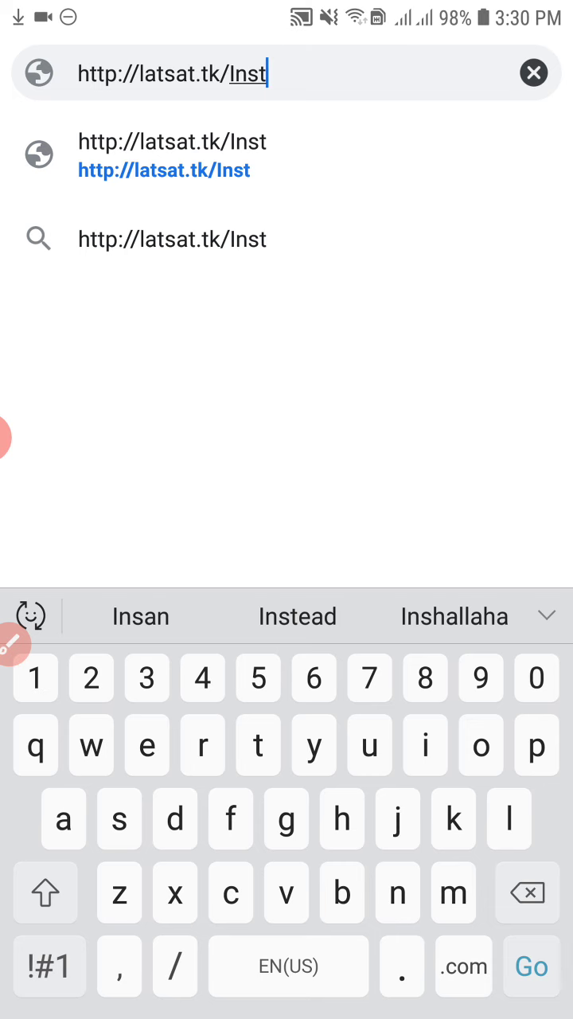
text(alle)
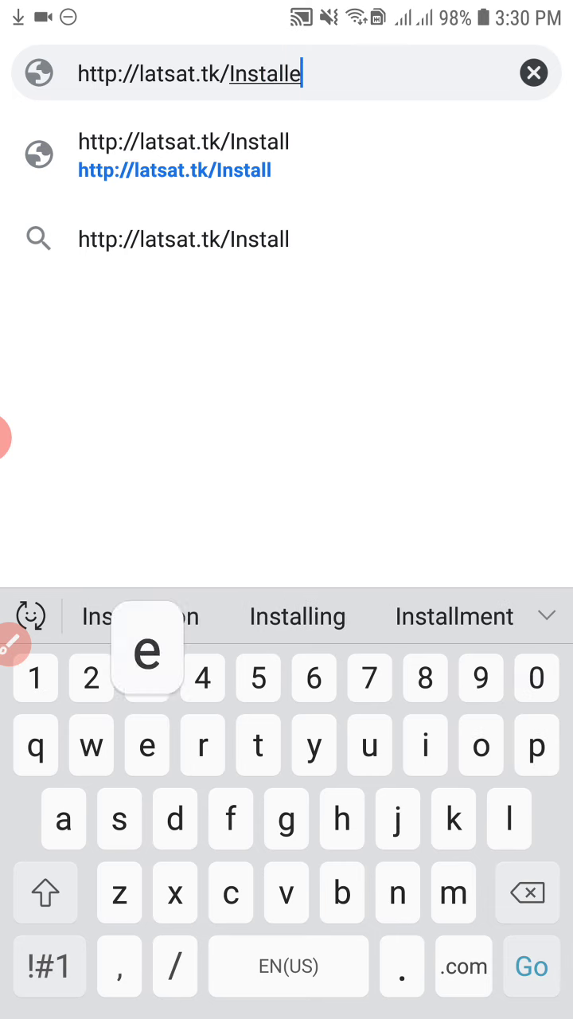
text(r/ind)
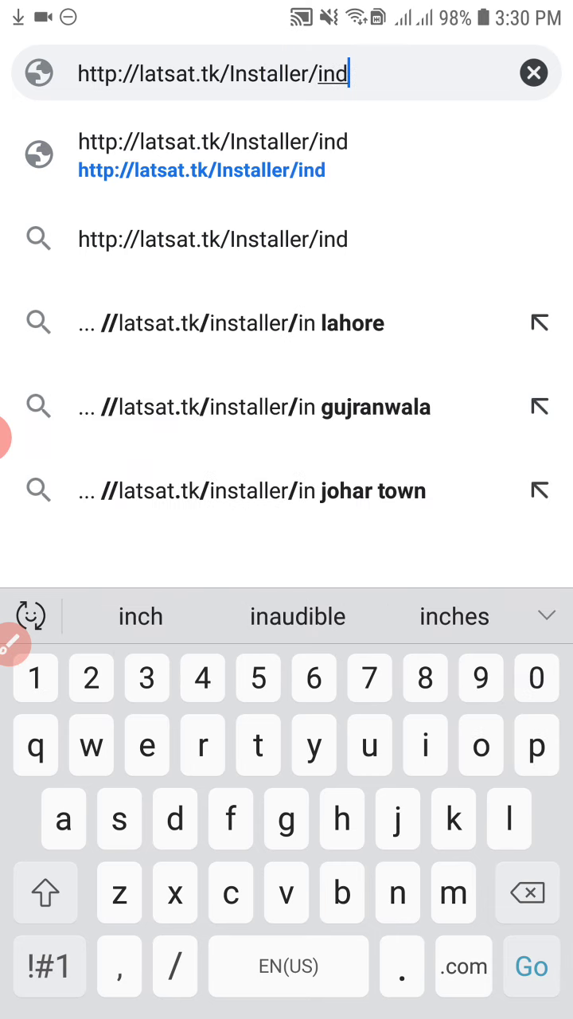
text(ex.)
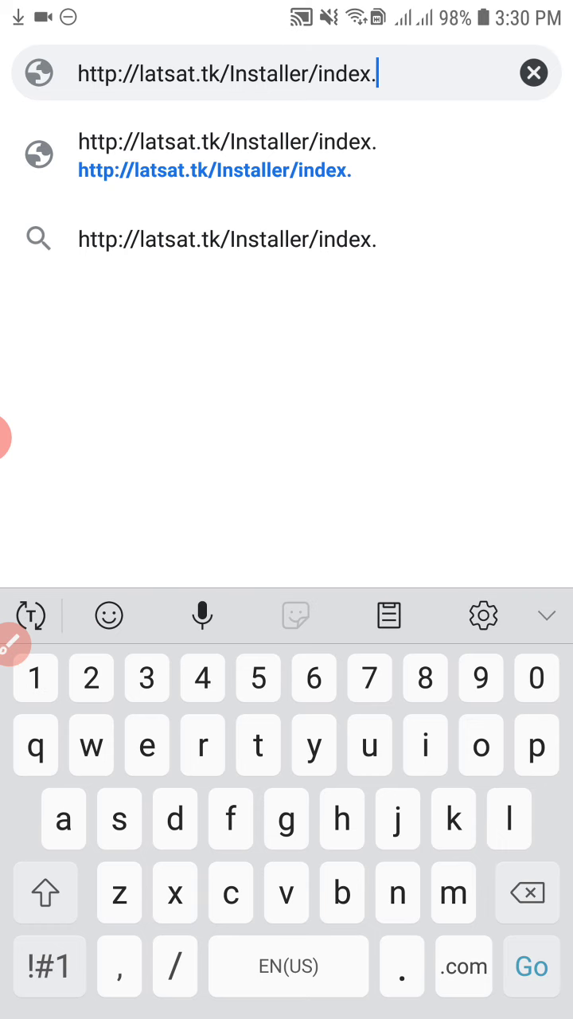
text(php)
key(Return)
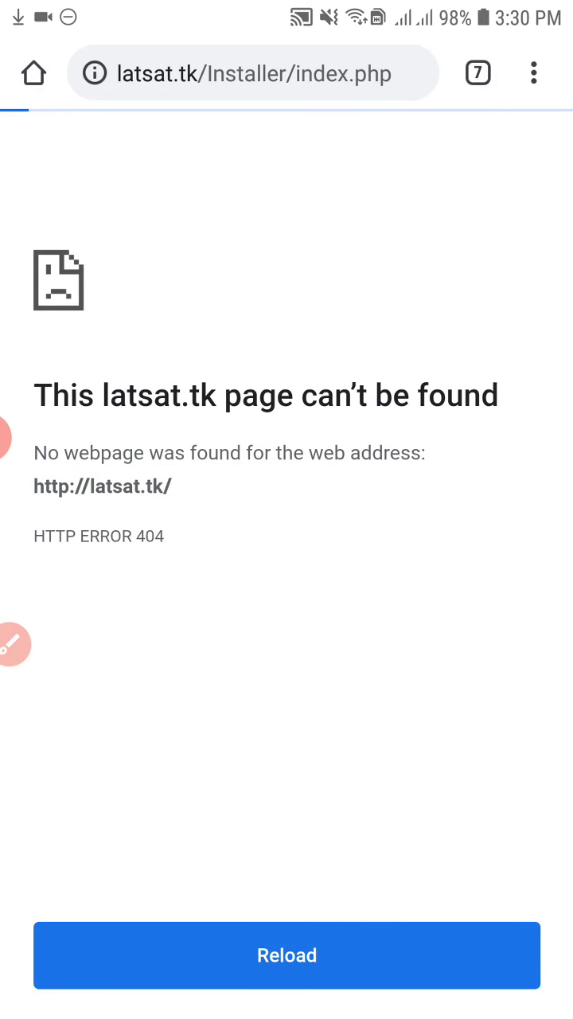
scroll(287, 557, down, 10)
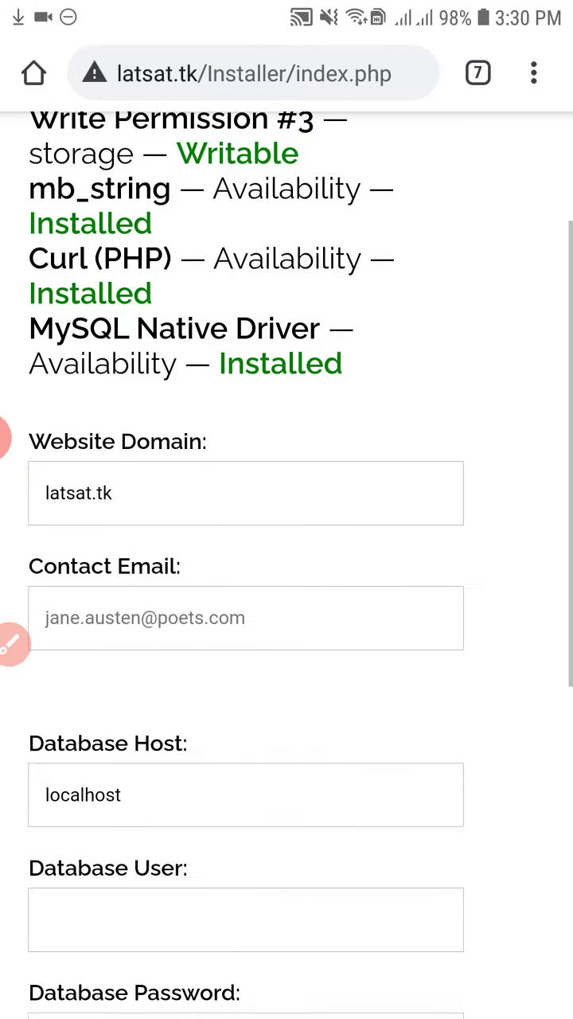
scroll(286, 557, up, 10)
scroll(287, 558, down, 10)
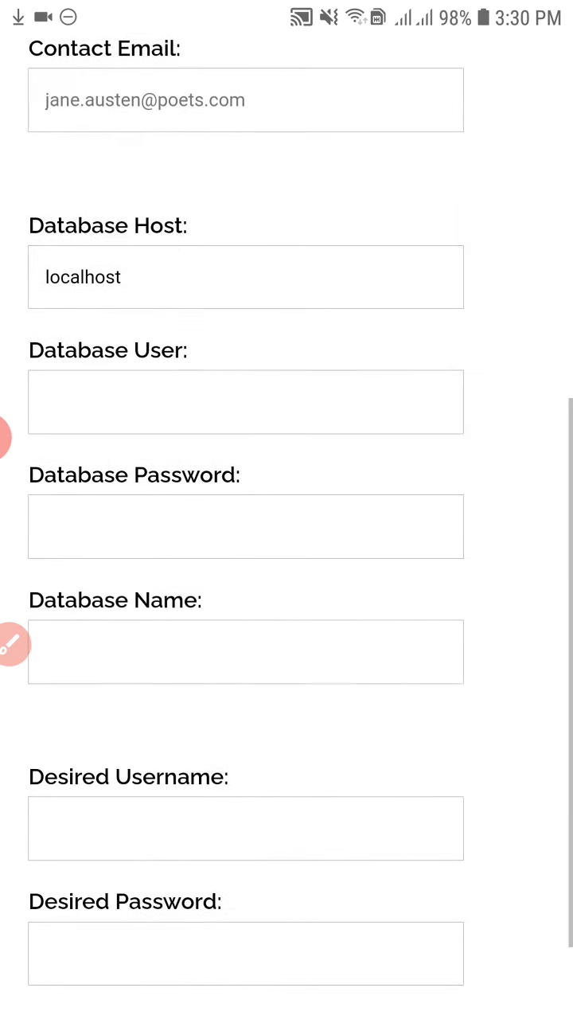
scroll(286, 557, up, 10)
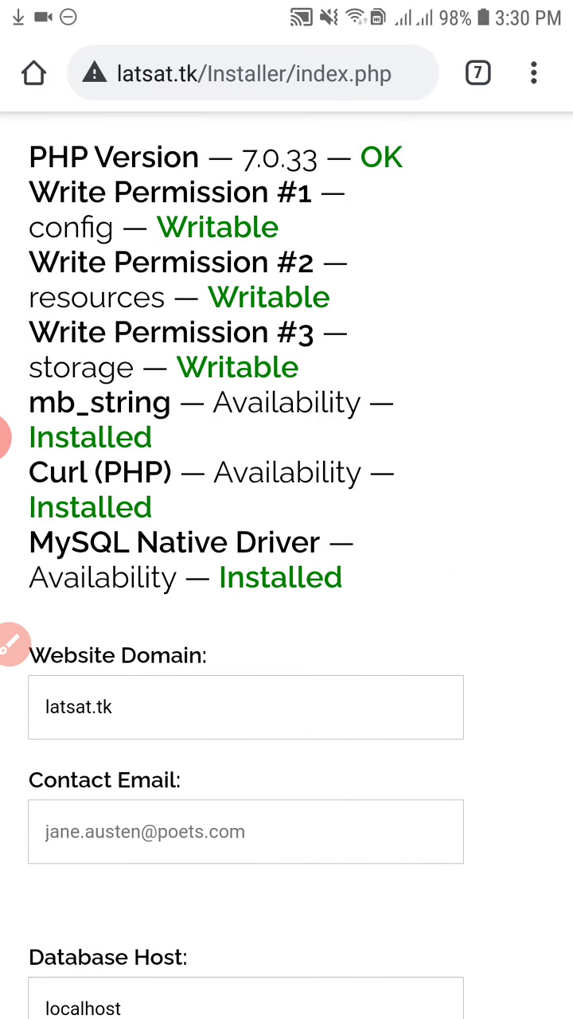
click(477, 72)
Return to the file manager tab and go back to the latsat.tk tools overview
click(286, 478)
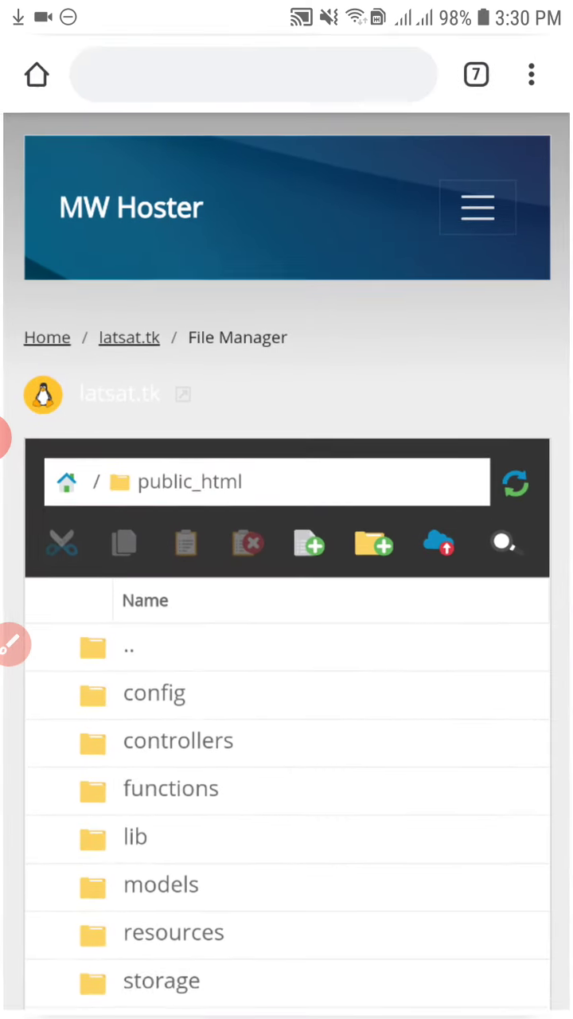
click(12, 645)
drag(151, 291, 191, 291)
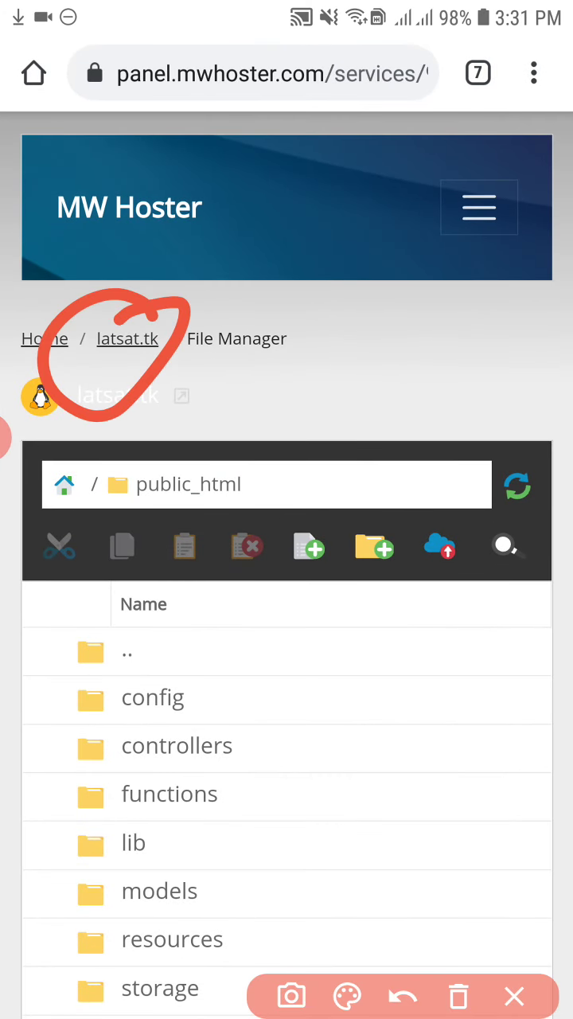
click(515, 997)
click(127, 338)
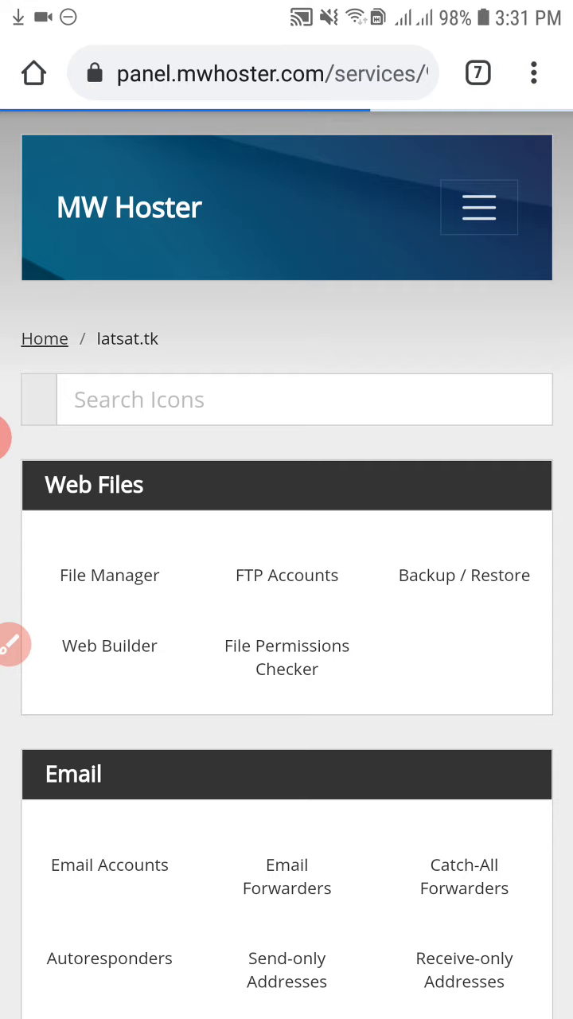
Scroll down to Web Tools and open the MySQL Databases page
scroll(287, 557, down, 5)
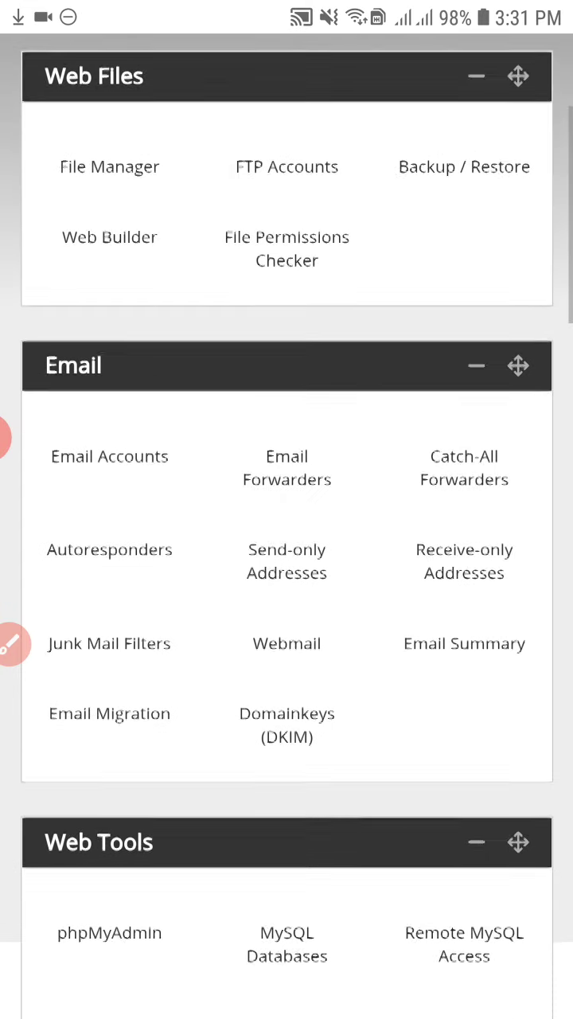
scroll(286, 557, down, 6)
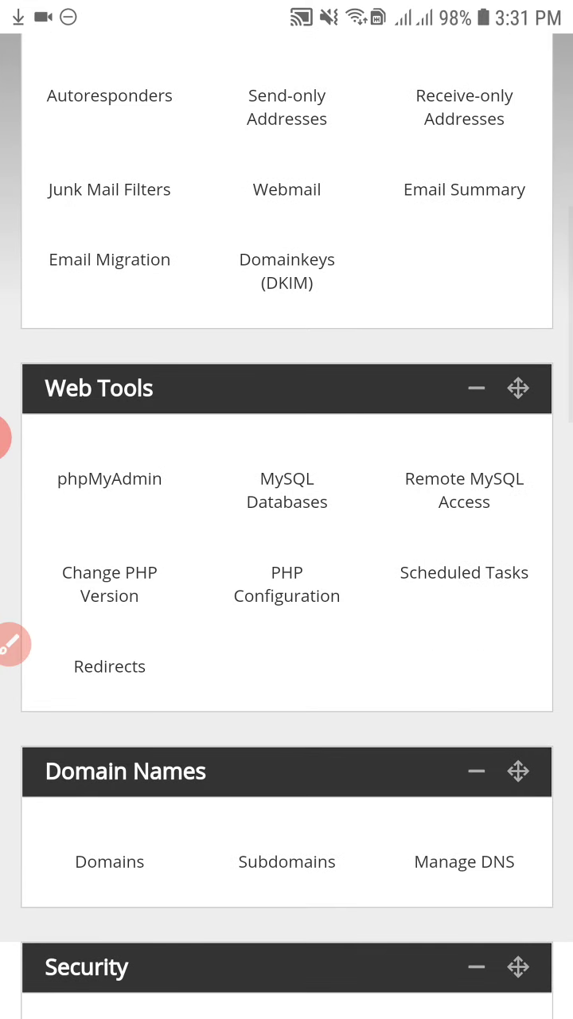
scroll(286, 510, up, 6)
scroll(287, 510, down, 6)
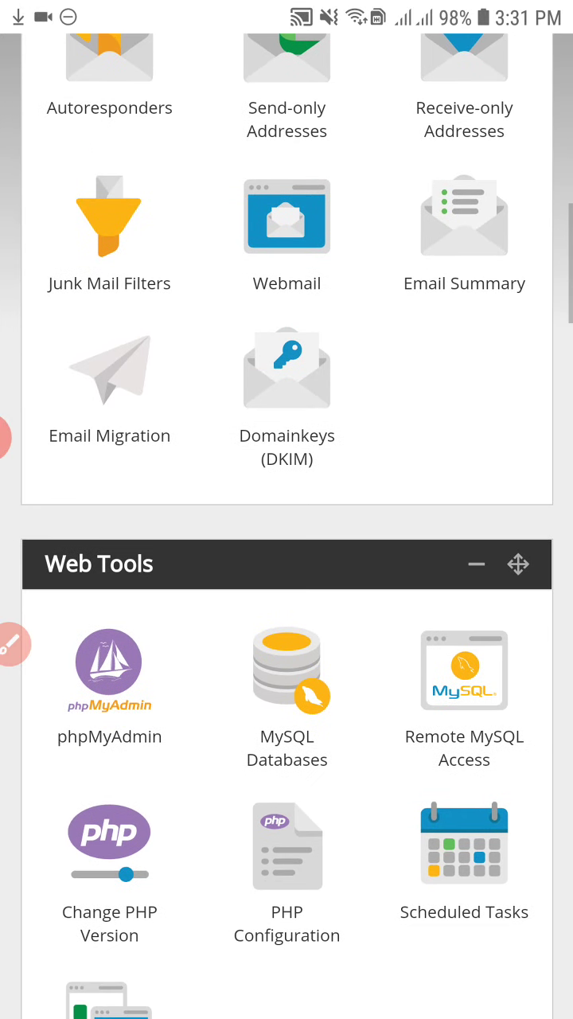
click(12, 645)
drag(368, 603, 374, 629)
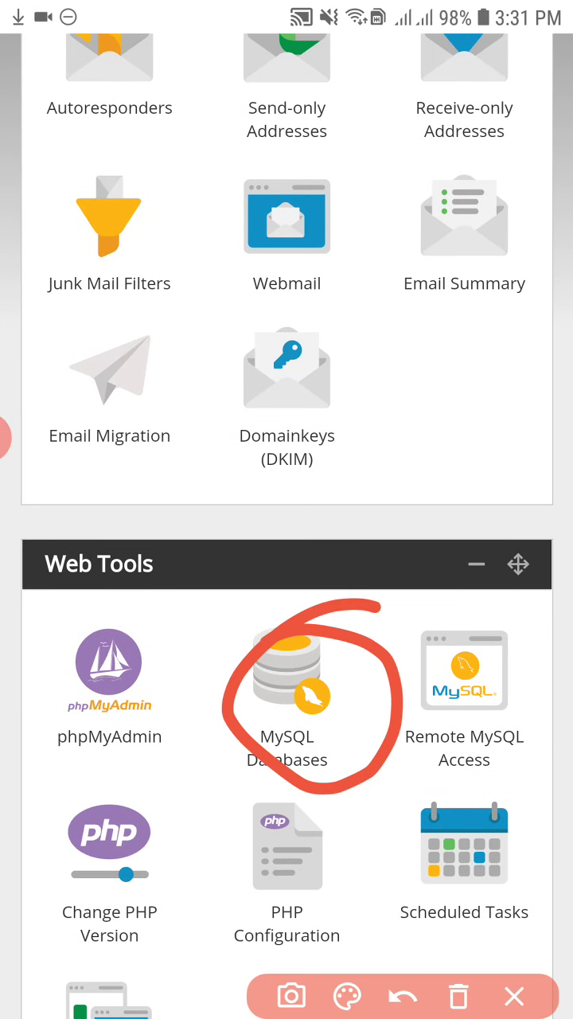
click(515, 996)
click(287, 684)
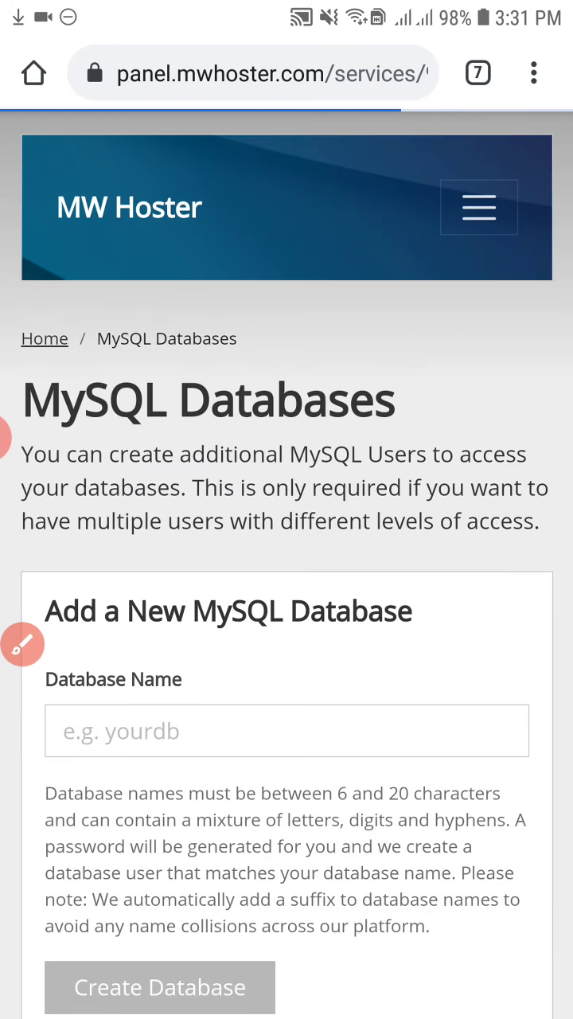
Create a new MySQL database named Allwebmaker
scroll(287, 510, down, 3)
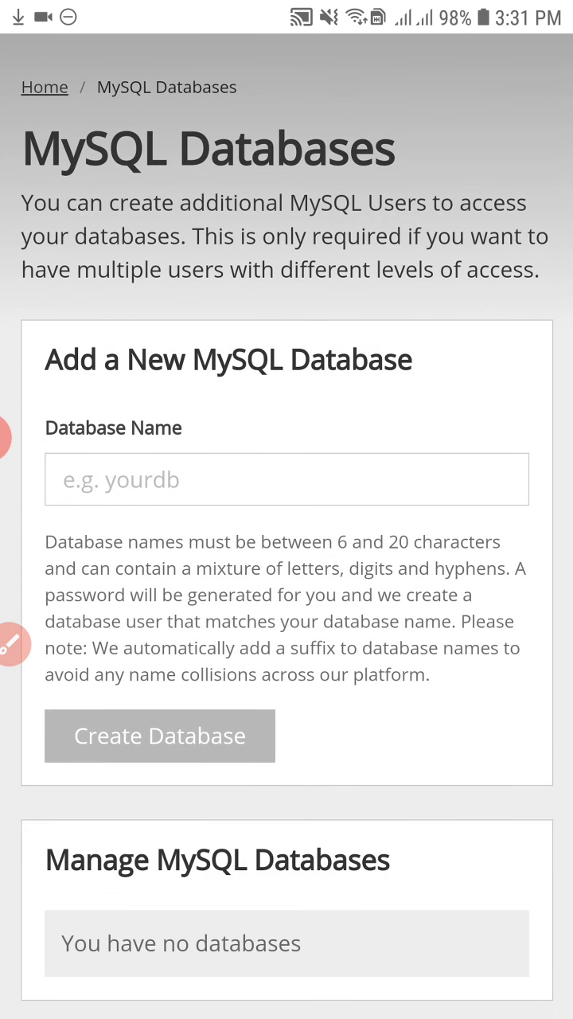
click(286, 479)
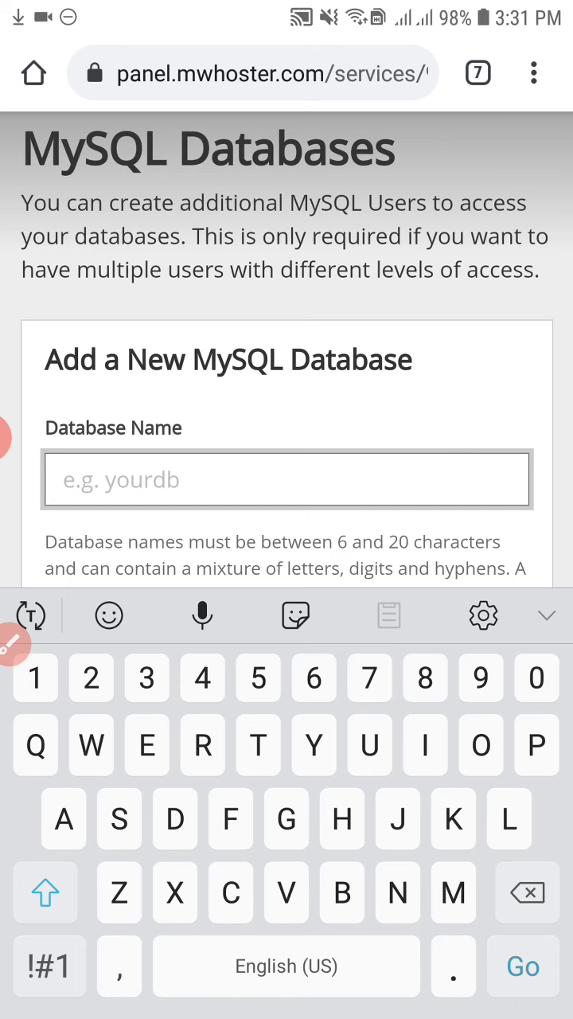
text(Ee)
key(BackSpace)
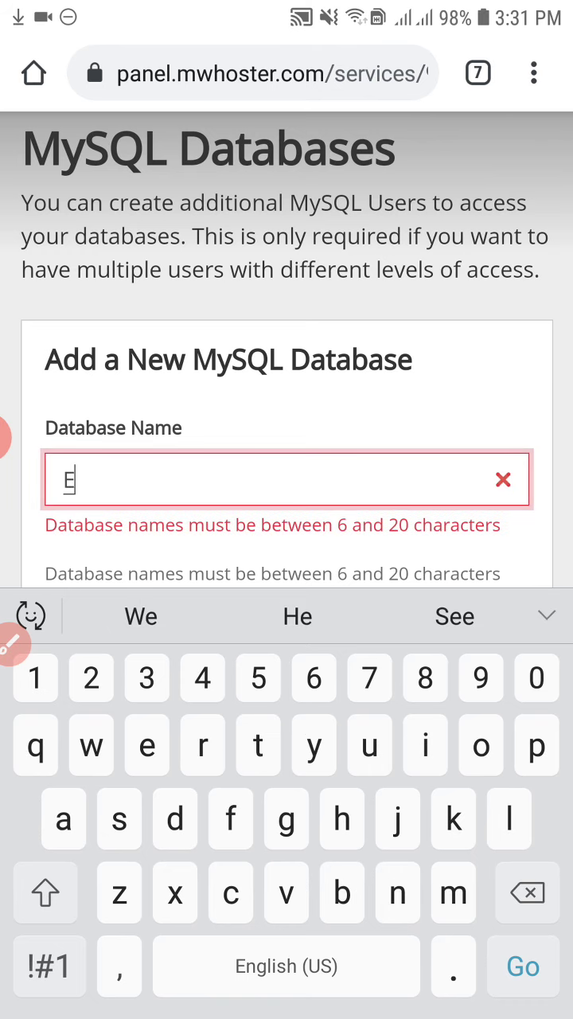
key(BackSpace)
text(Web)
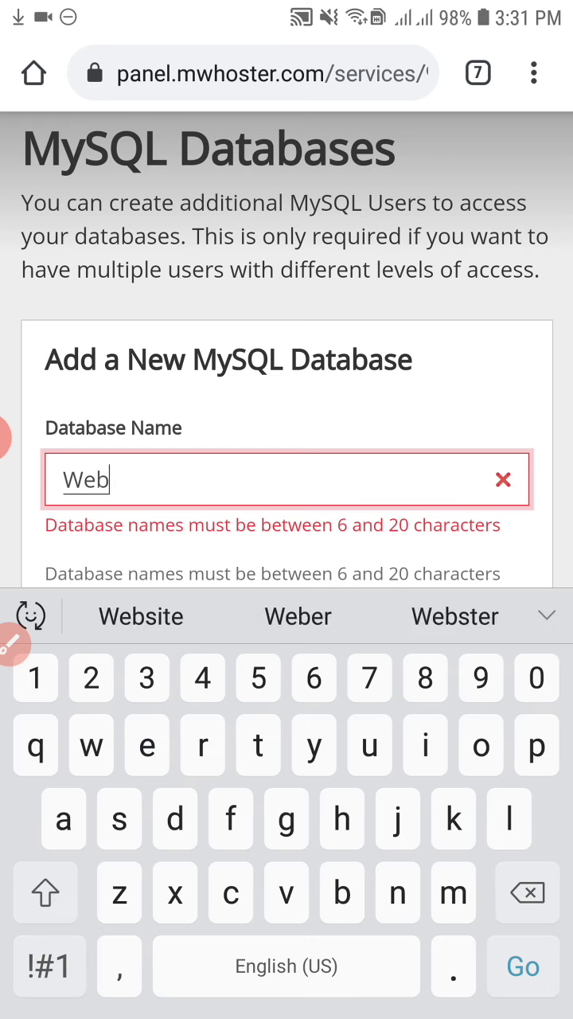
key(BackSpace)
key(BackSpace)
text(A)
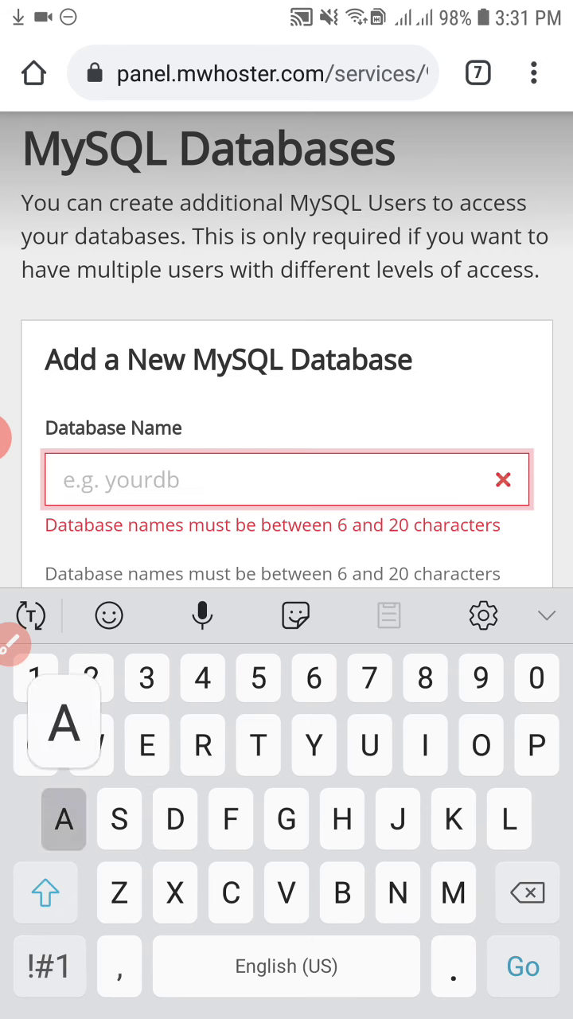
text(llwebm)
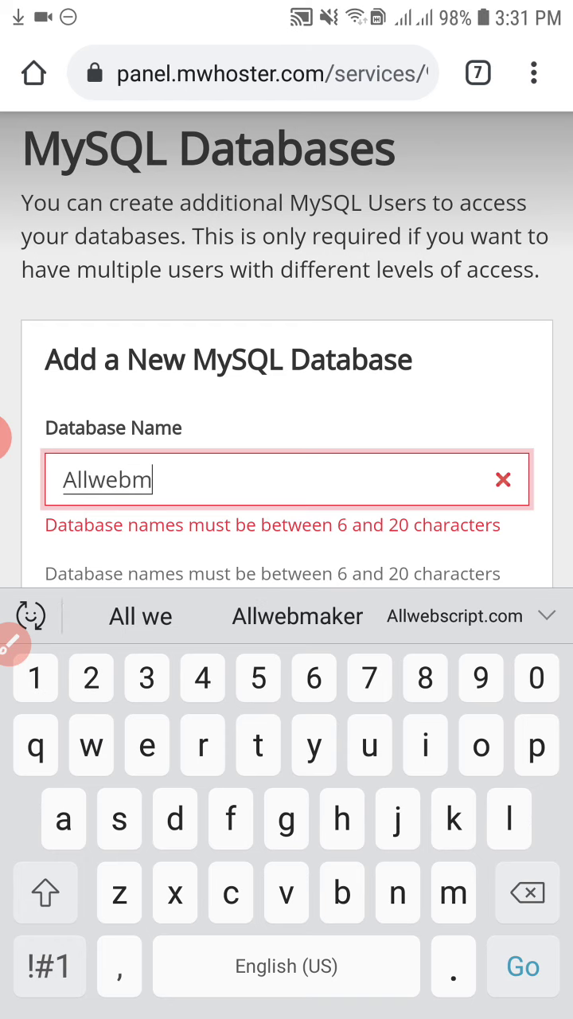
text(aker)
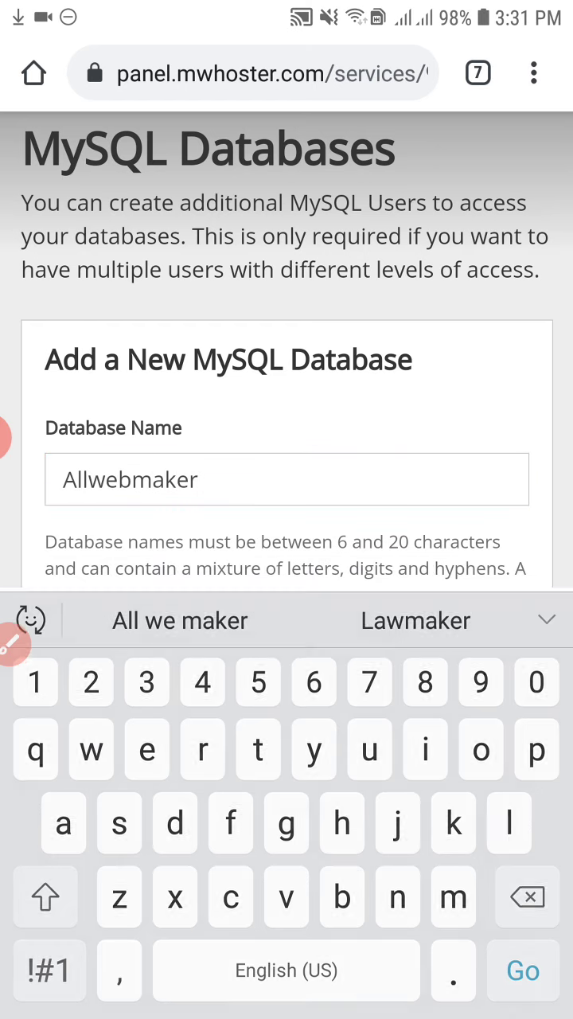
key(Escape)
click(159, 735)
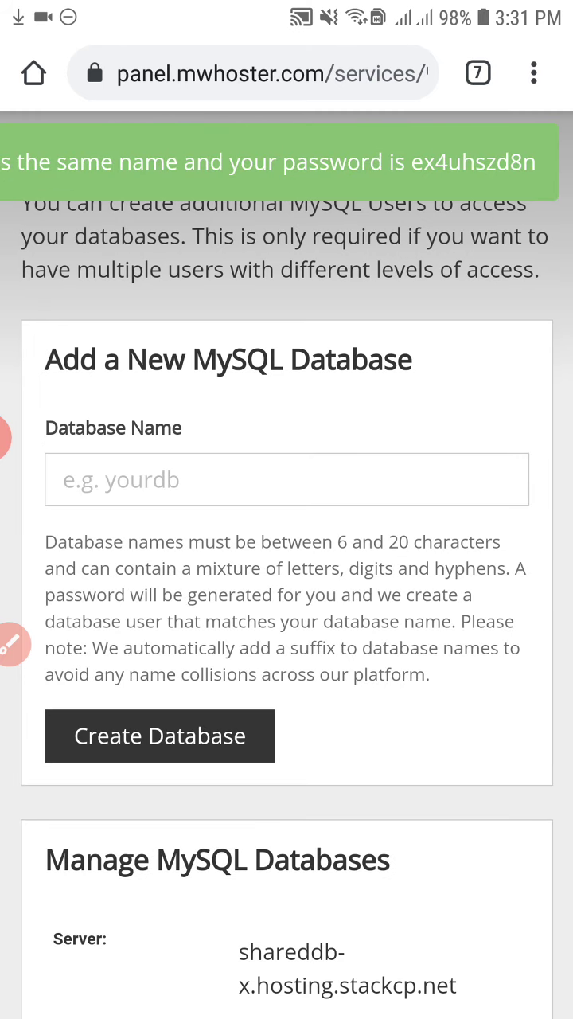
Copy the database's auto-generated password from the success message
click(12, 645)
drag(558, 139, 563, 187)
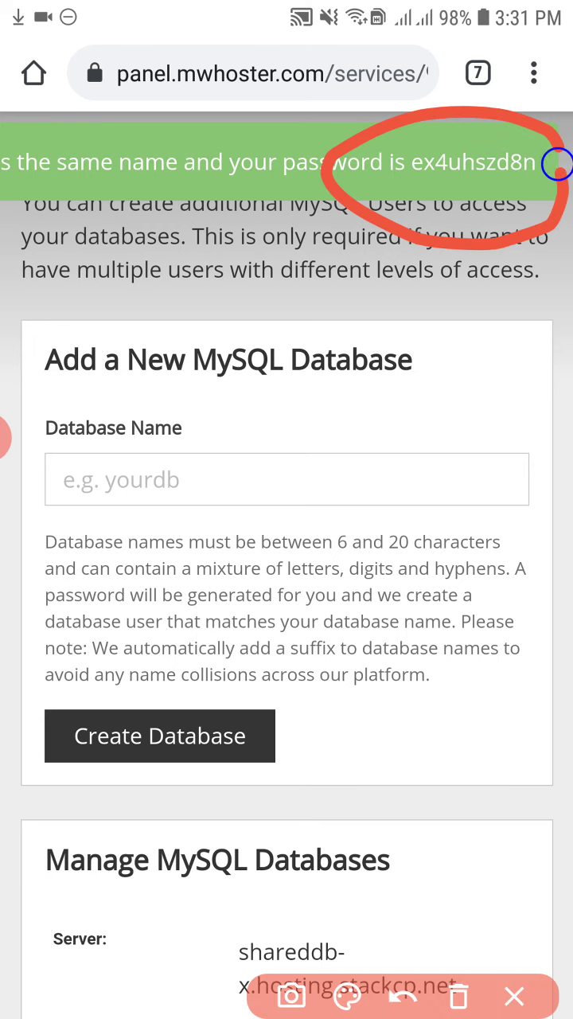
click(514, 996)
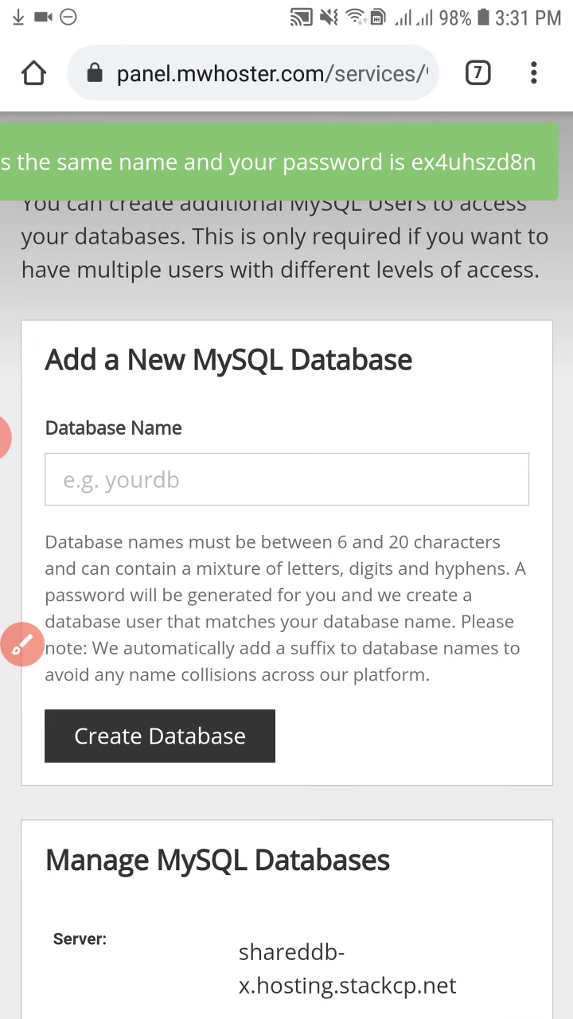
double_click(473, 162)
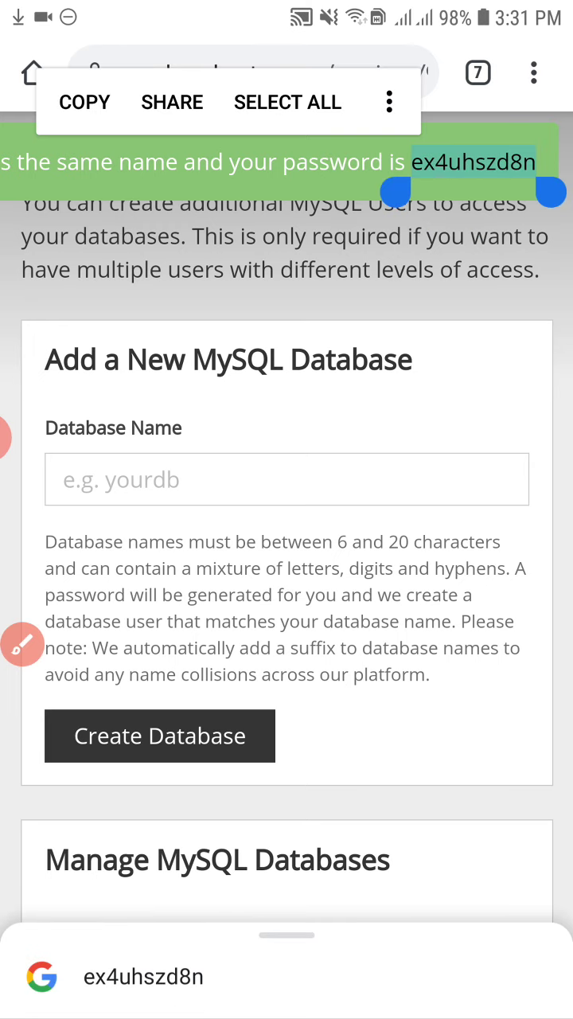
click(84, 102)
Paste the copied password into the installer's Database Password field
click(478, 73)
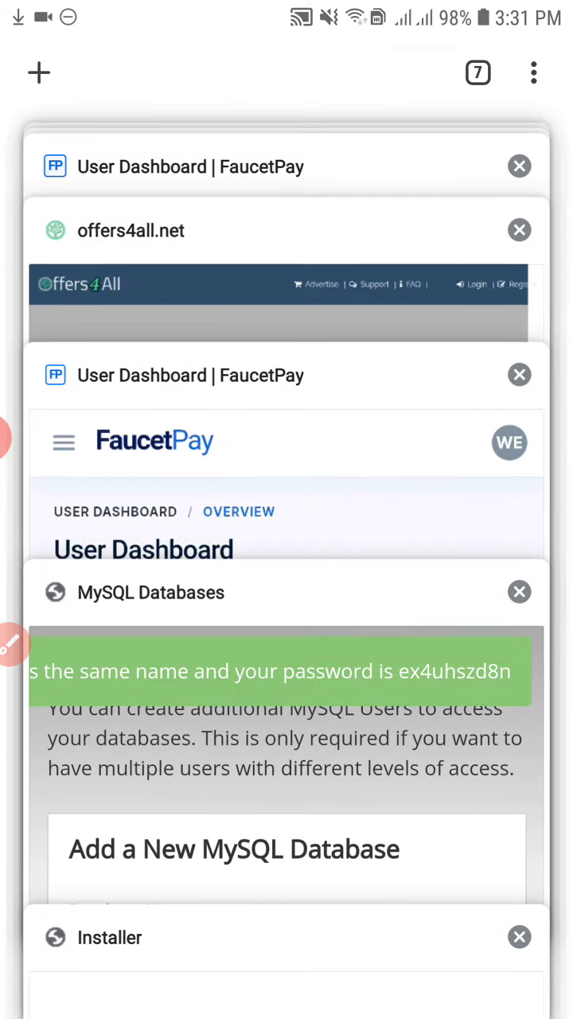
click(109, 935)
scroll(287, 557, down, 8)
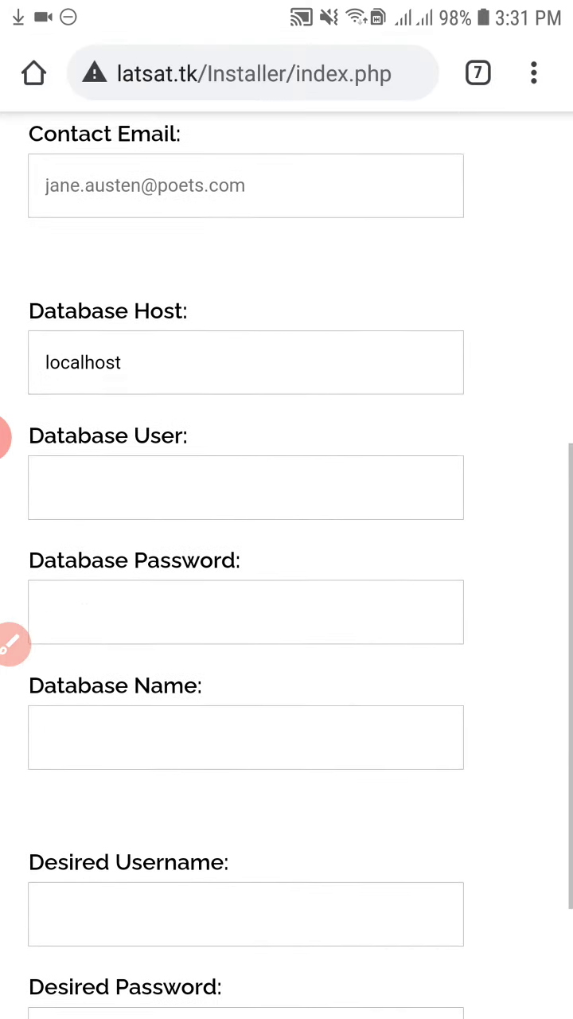
click(80, 597)
click(87, 541)
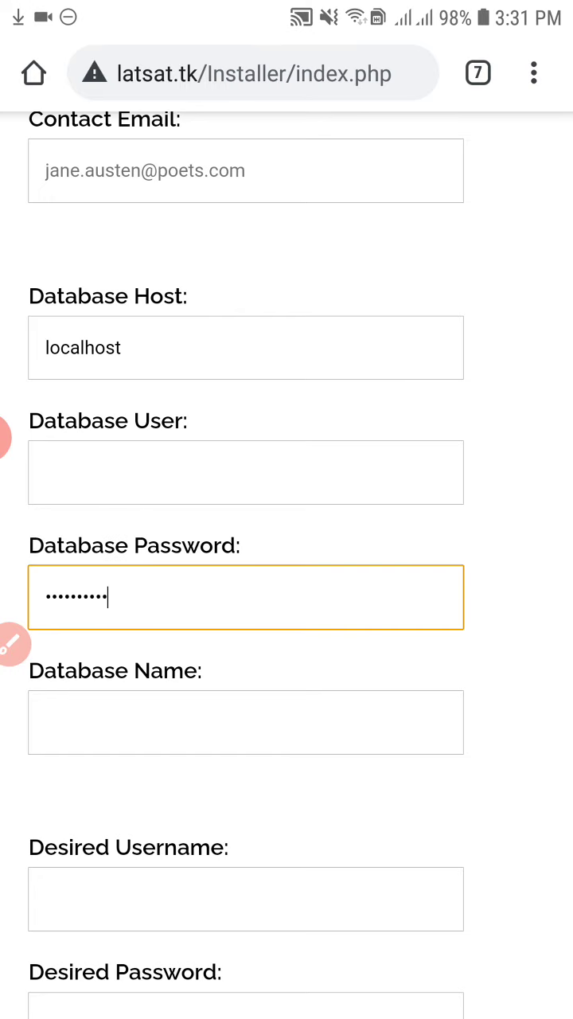
Copy the stackcp server hostname and paste it as the Database Host
click(478, 72)
click(159, 334)
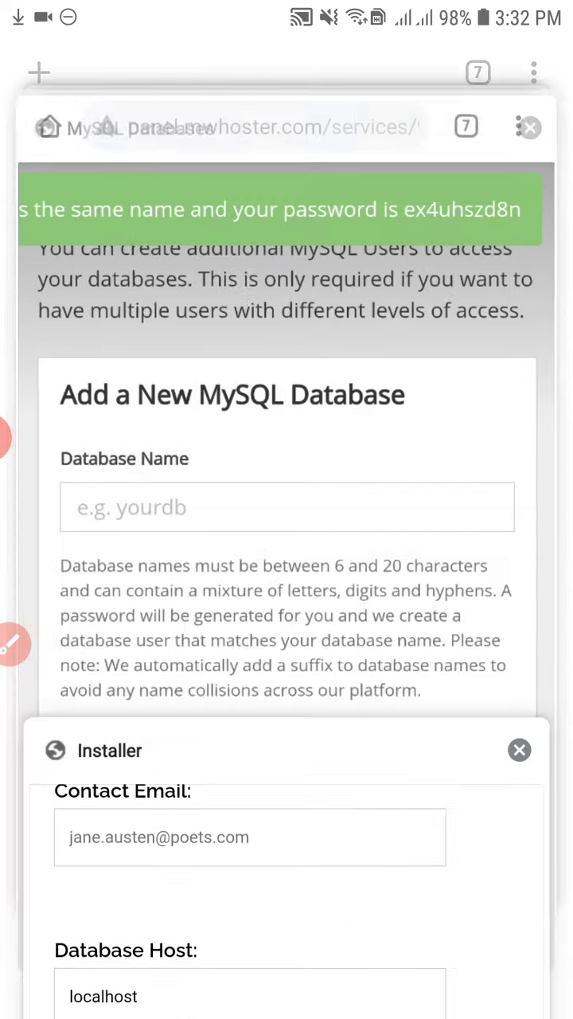
scroll(286, 558, down, 7)
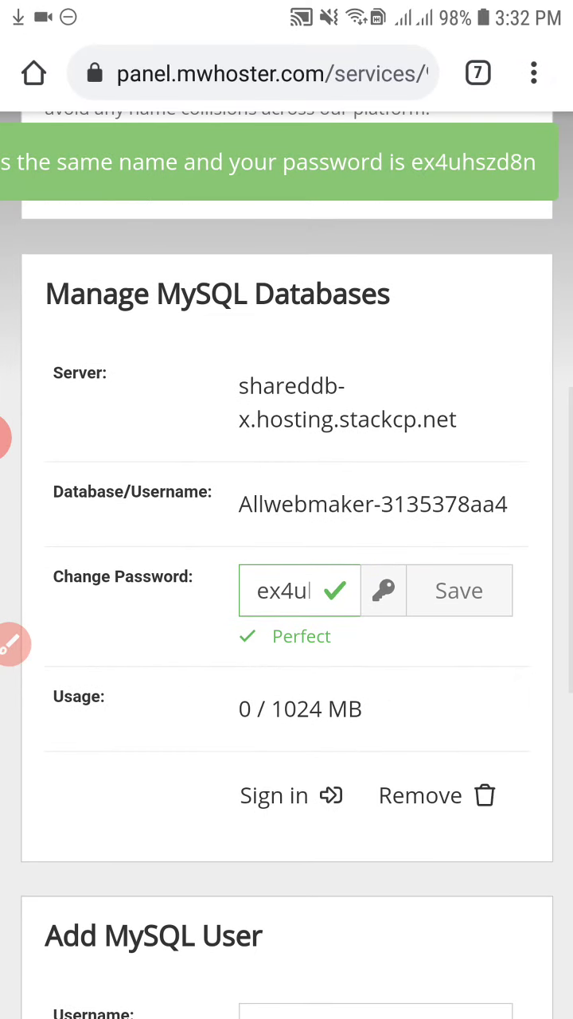
double_click(348, 406)
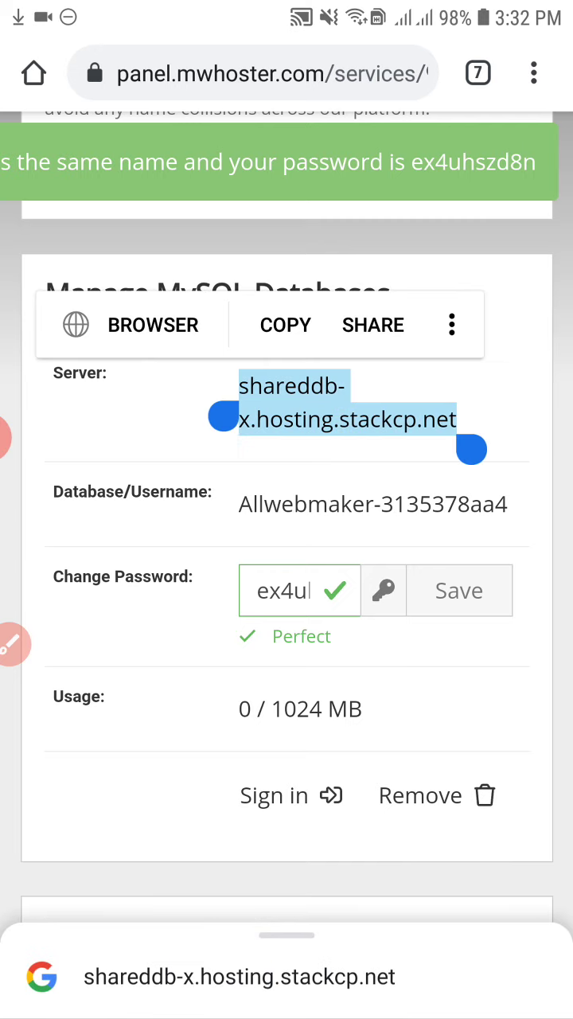
click(285, 325)
click(478, 72)
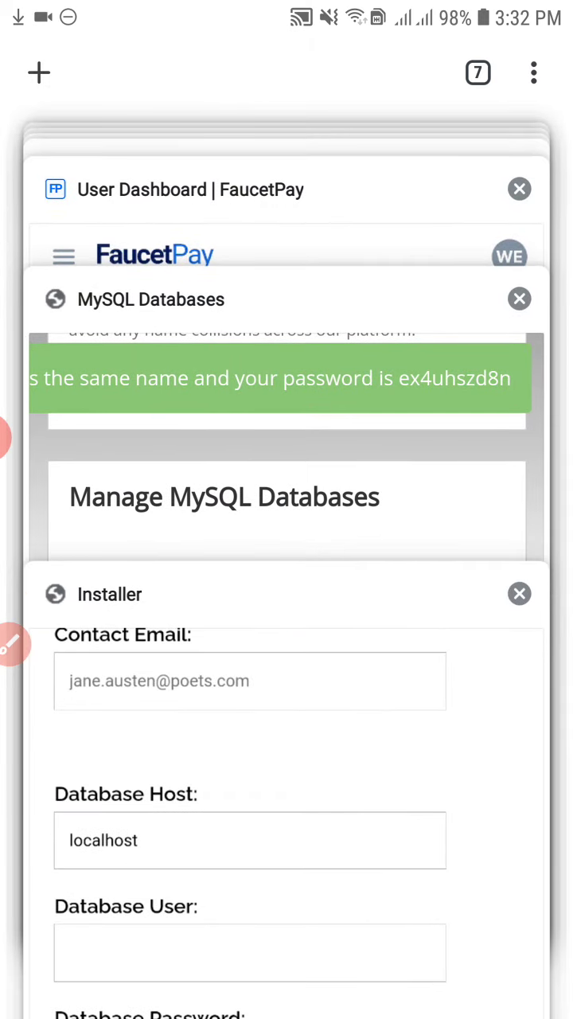
click(286, 717)
click(120, 348)
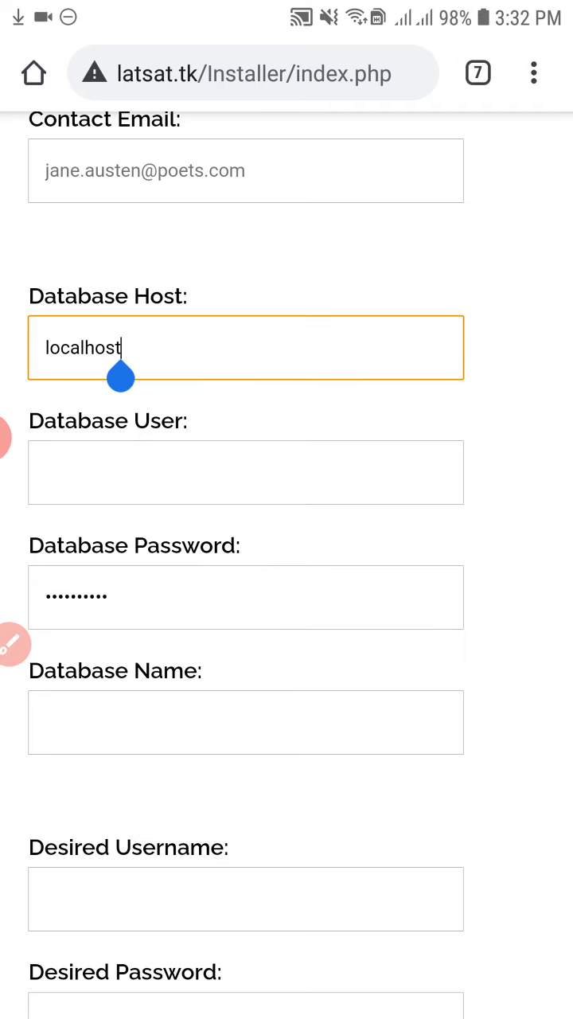
key(BackSpace)
key(BackSpace)
key(BackSpace)
key(BackSpace)
key(BackSpace)
key(BackSpace)
key(BackSpace)
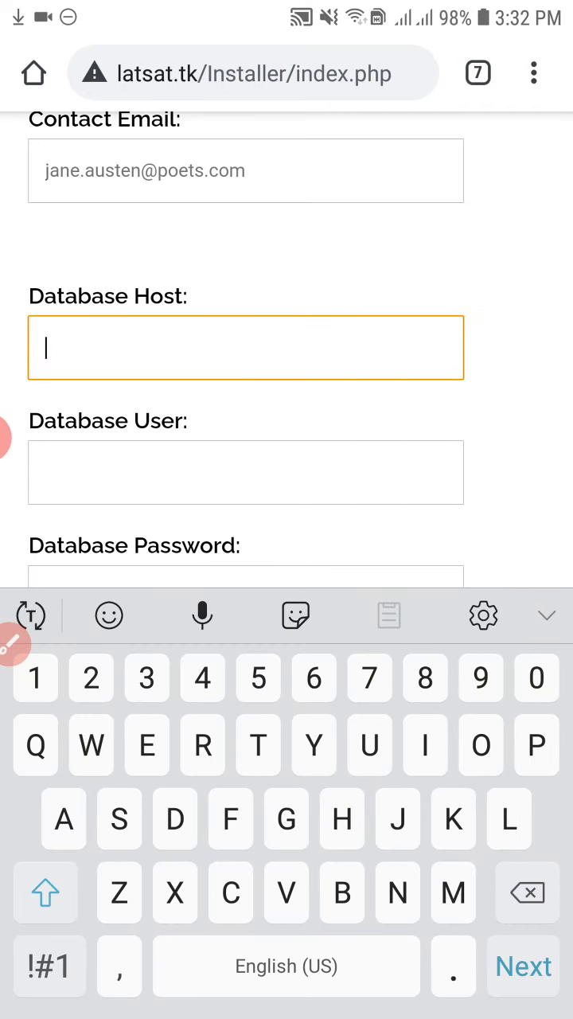
click(48, 348)
click(88, 293)
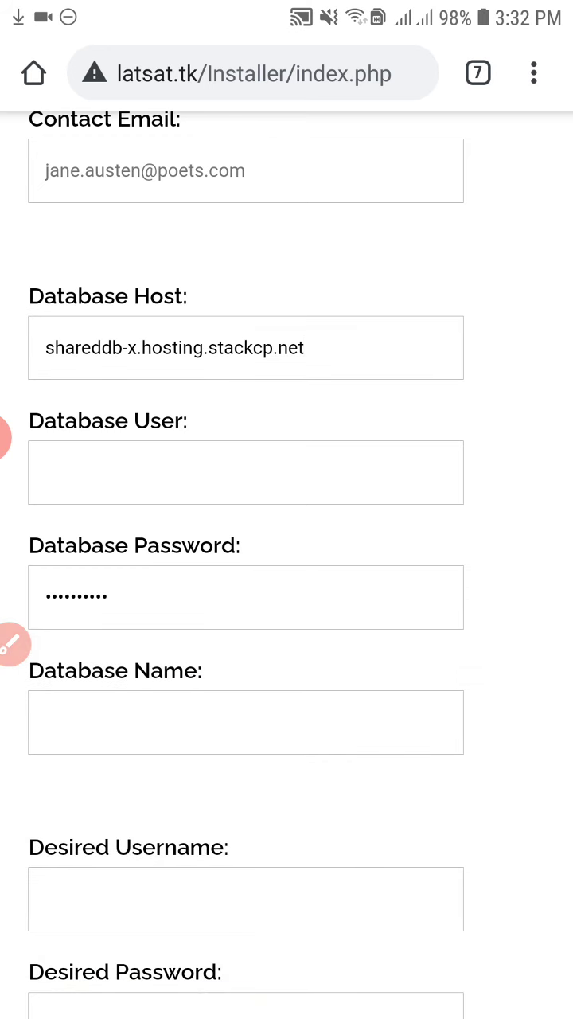
Copy the database username and paste it into both Database User and Database Name
click(478, 73)
click(286, 358)
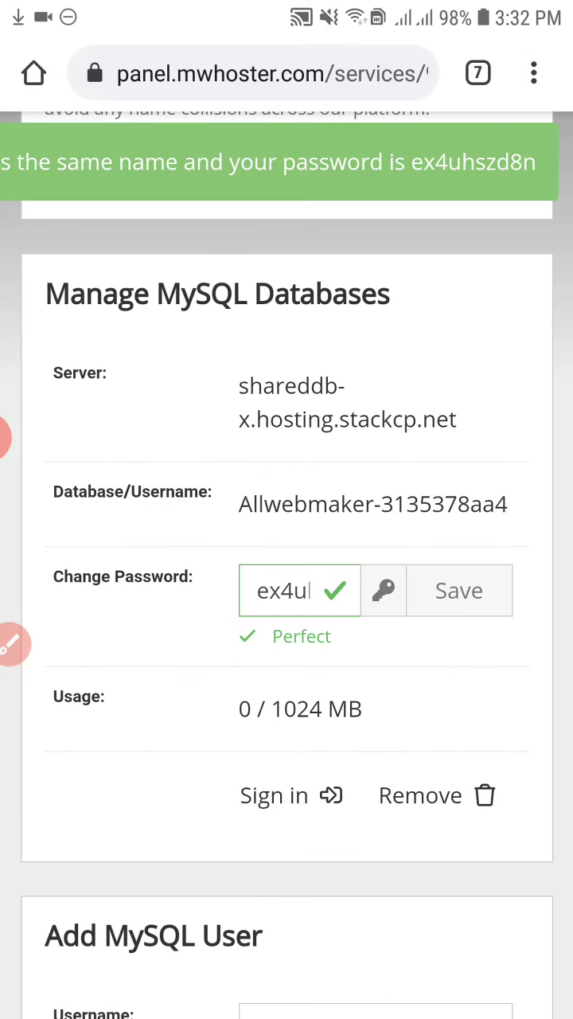
double_click(373, 504)
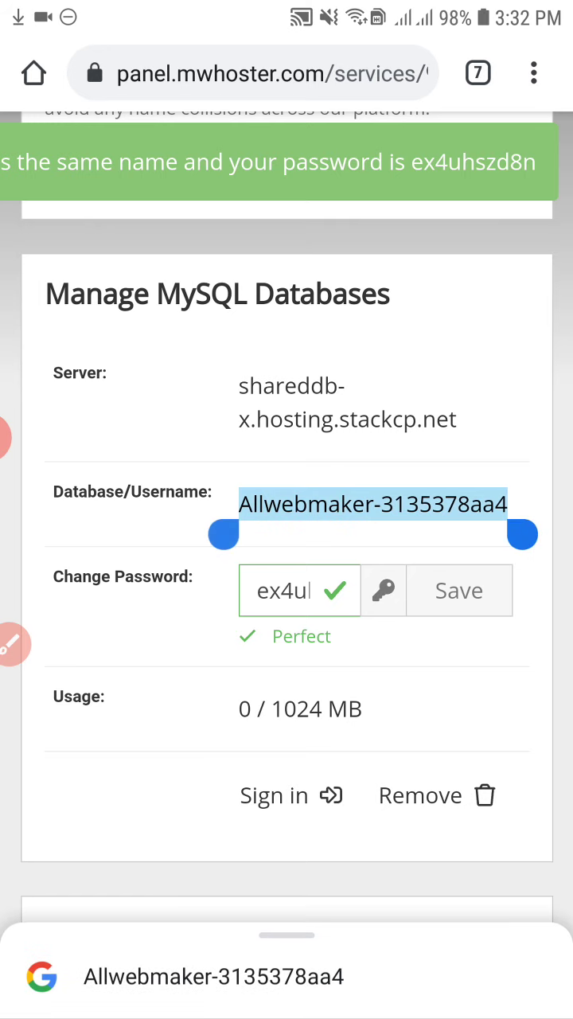
click(84, 445)
click(477, 73)
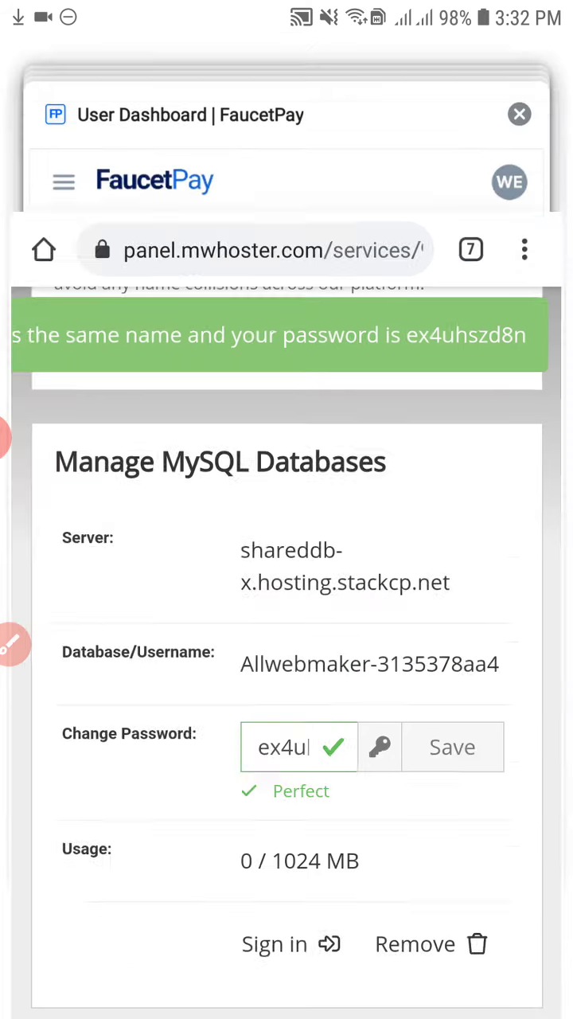
click(287, 956)
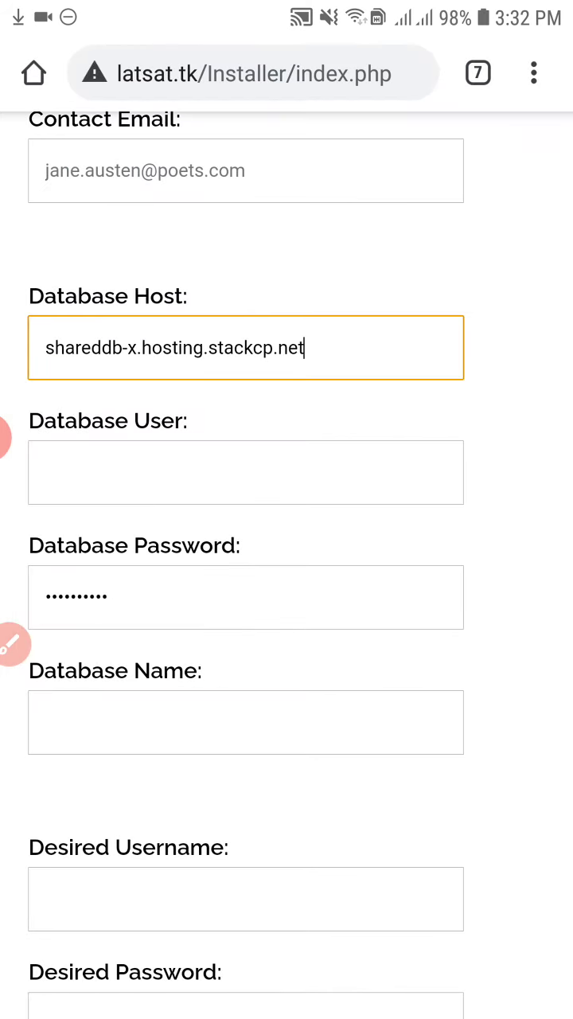
click(239, 472)
click(45, 496)
click(77, 417)
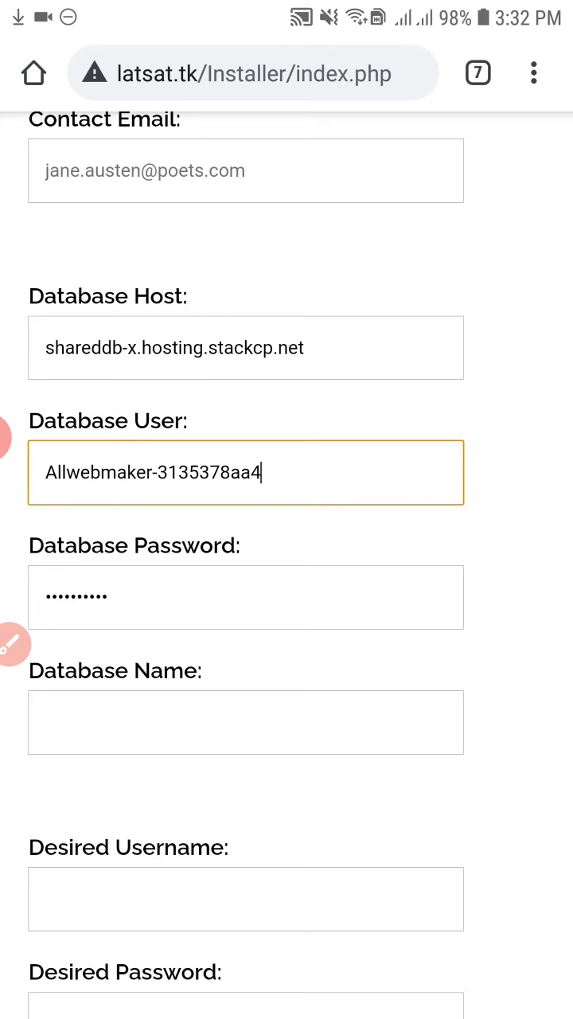
click(239, 723)
click(44, 753)
click(71, 669)
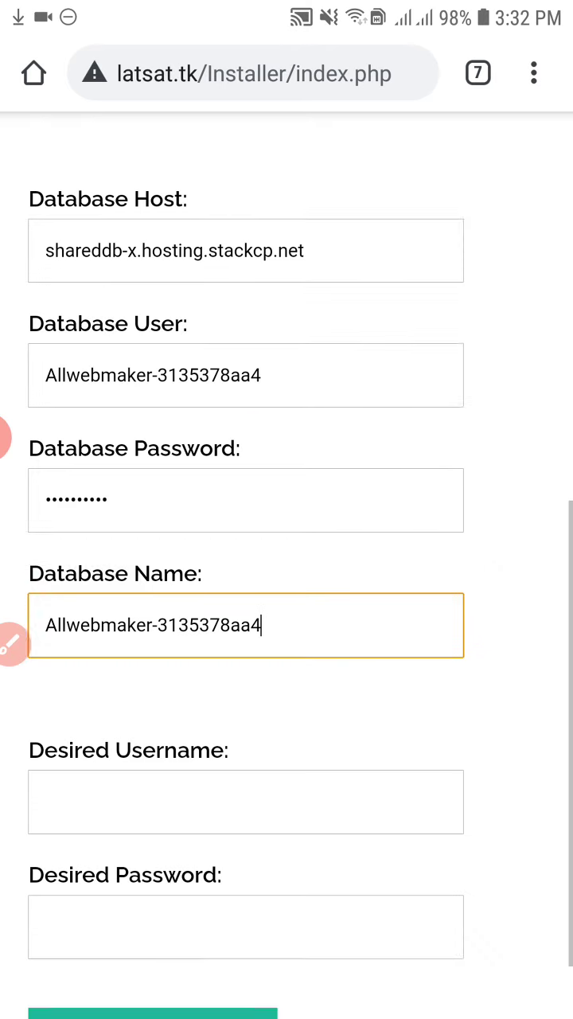
scroll(287, 558, up, 5)
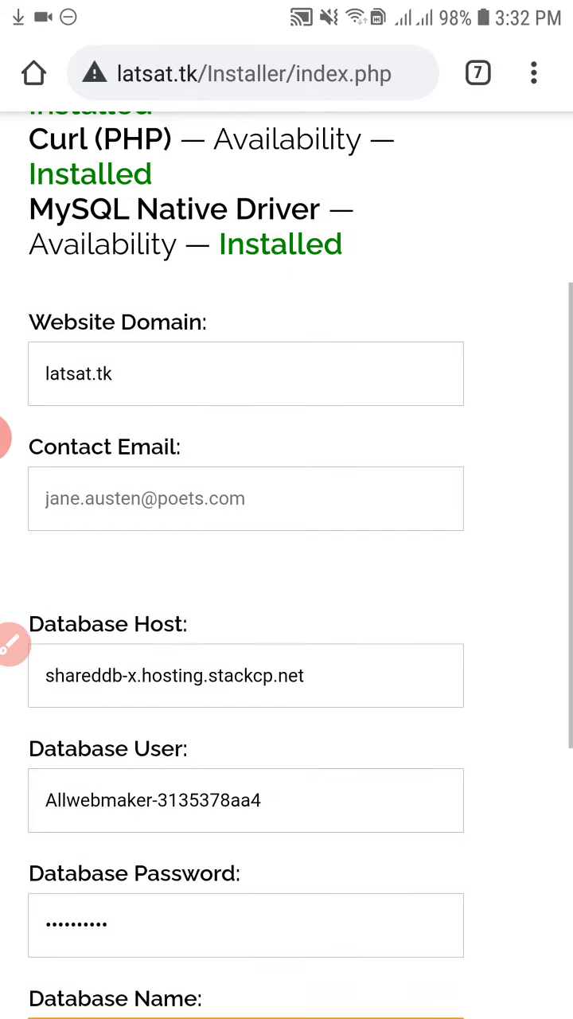
Enter the contact e-mail address in the installer form
click(239, 496)
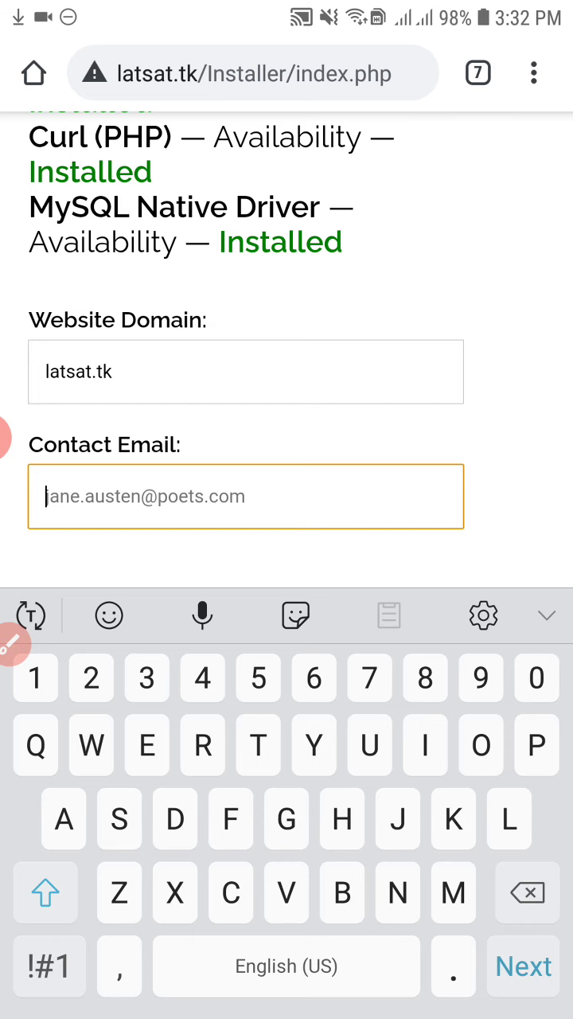
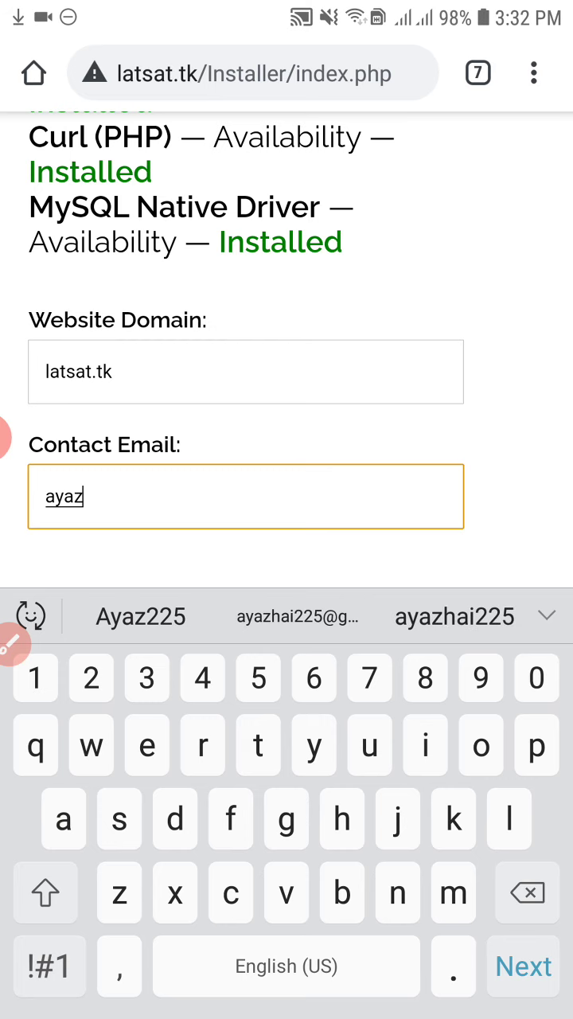
key(Escape)
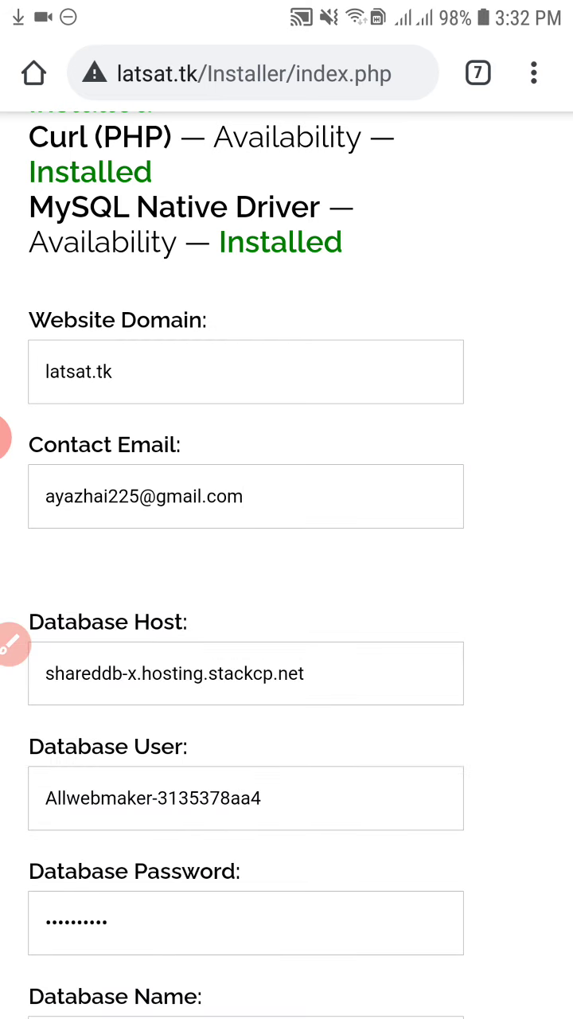
click(12, 645)
drag(177, 307, 127, 304)
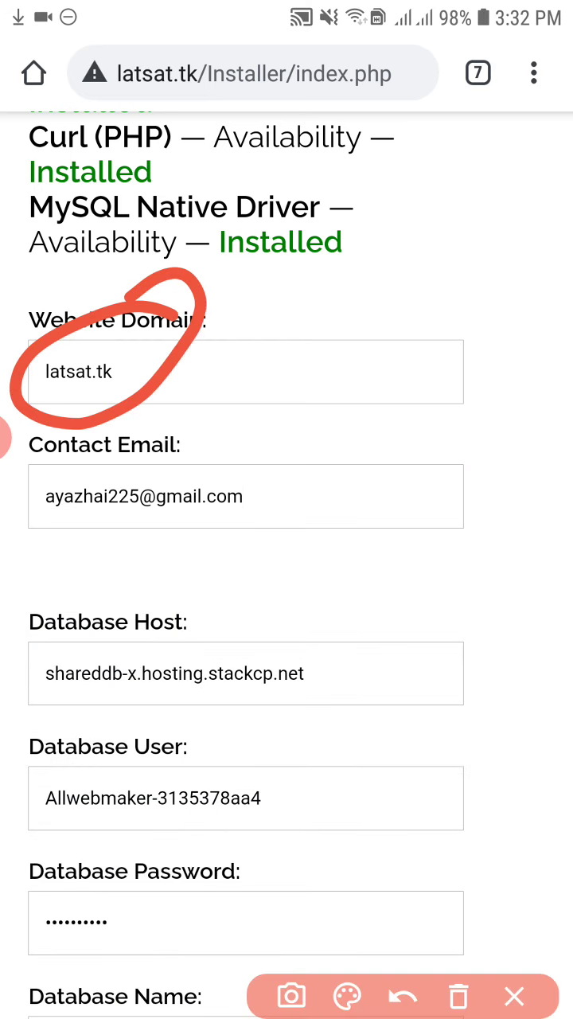
click(514, 997)
scroll(287, 557, down, 6)
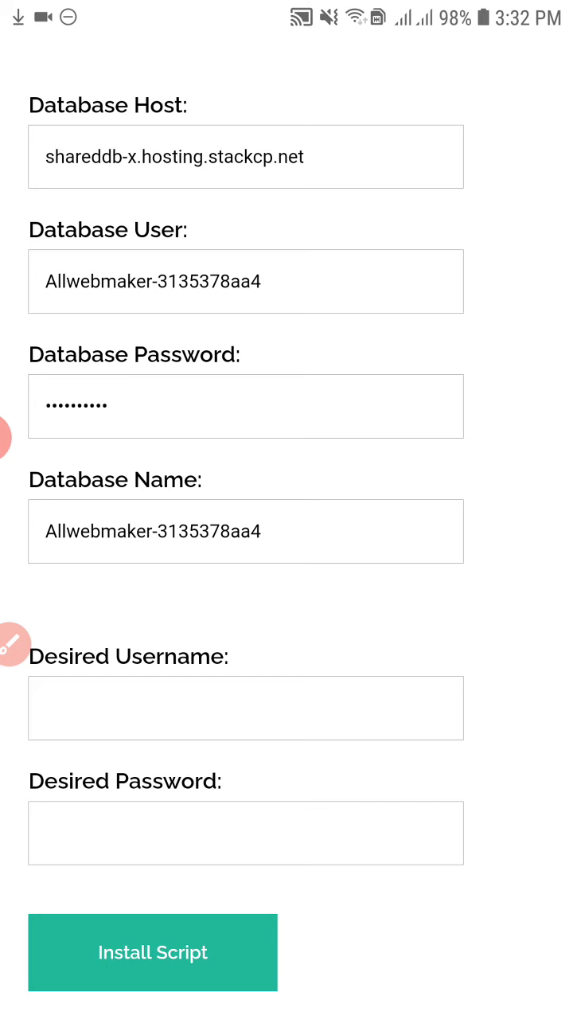
Set admin username Webmaker69 and its password, then run the installation
click(246, 708)
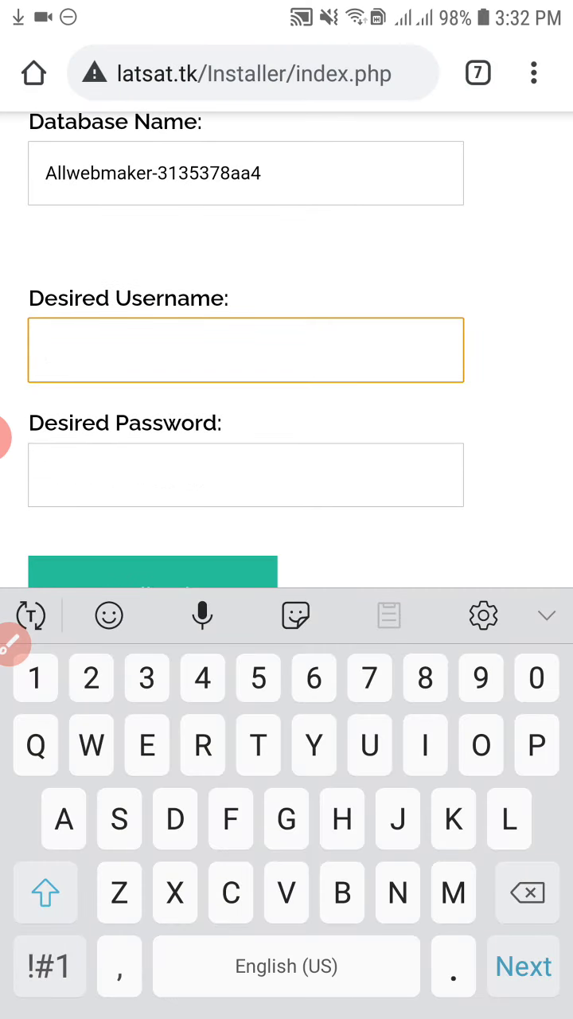
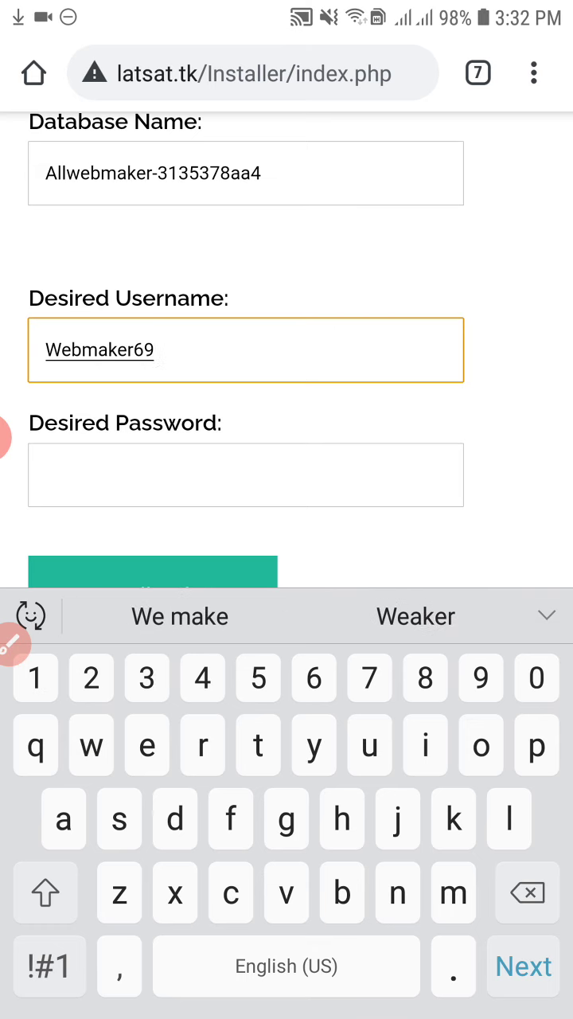
key(Tab)
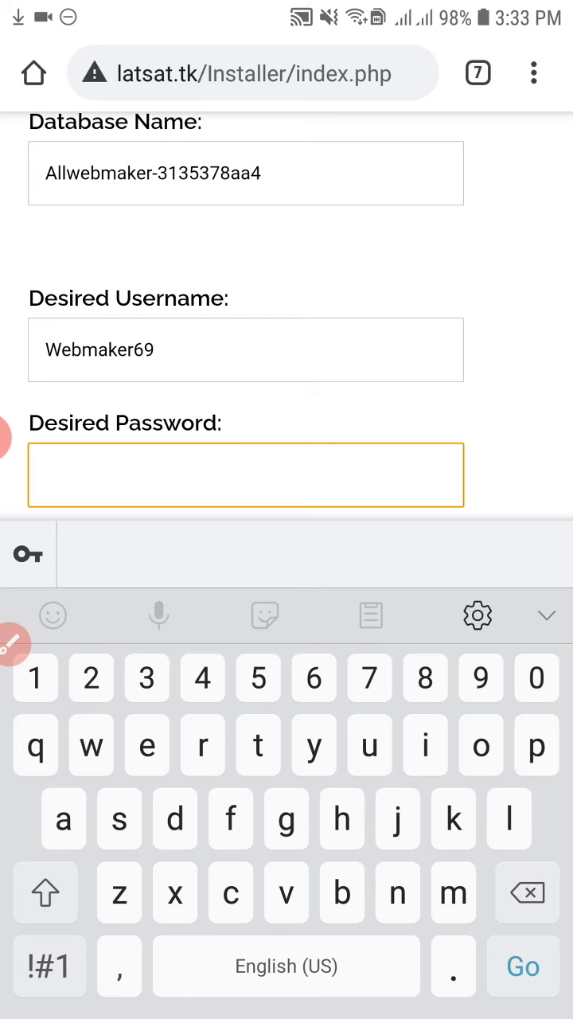
key(Escape)
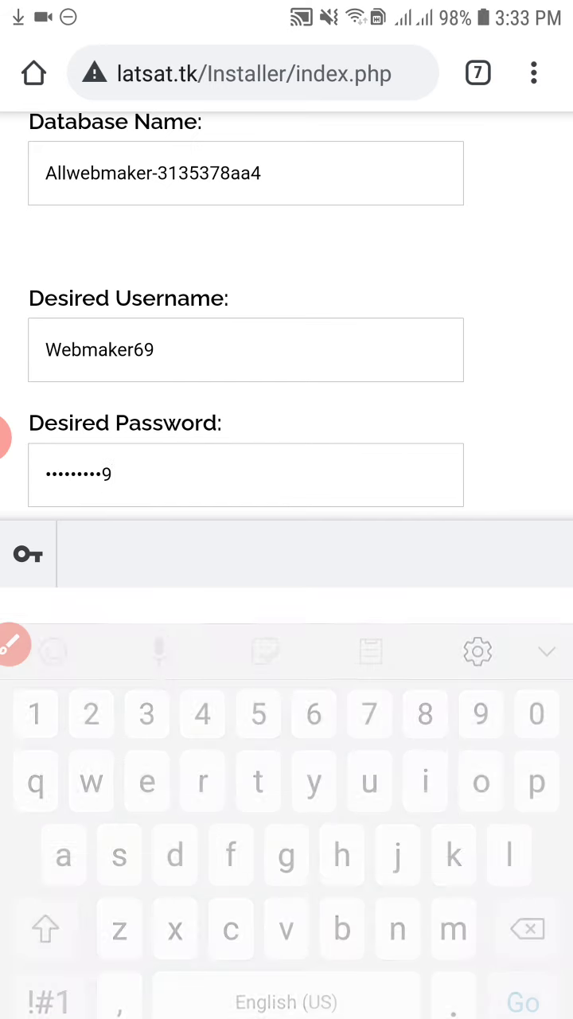
mouse_move(273, 872)
mouse_down()
mouse_move(102, 887)
mouse_move(311, 908)
mouse_up()
click(546, 995)
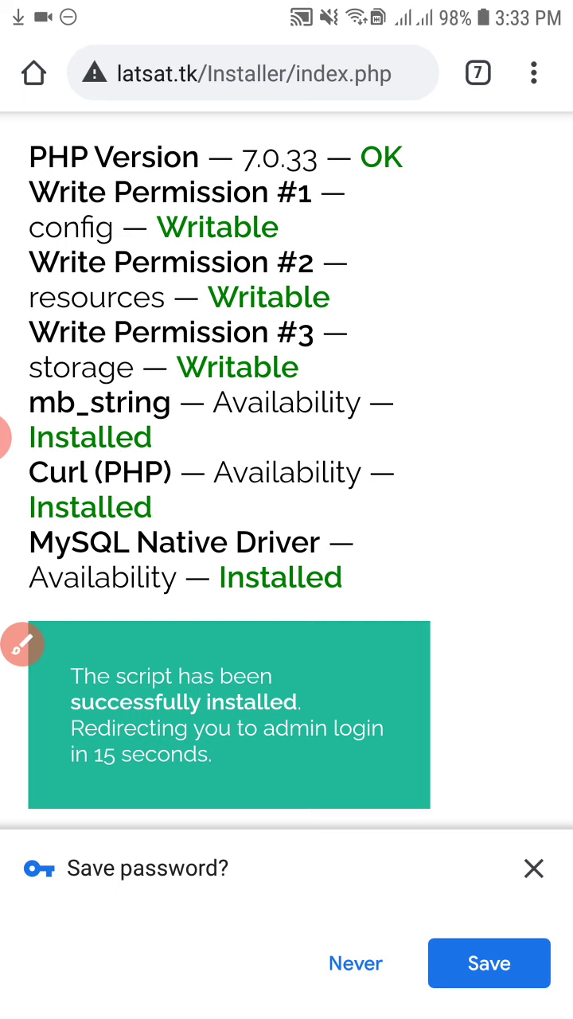
Decline saving the password and load the latsat.tk site
click(489, 964)
click(23, 645)
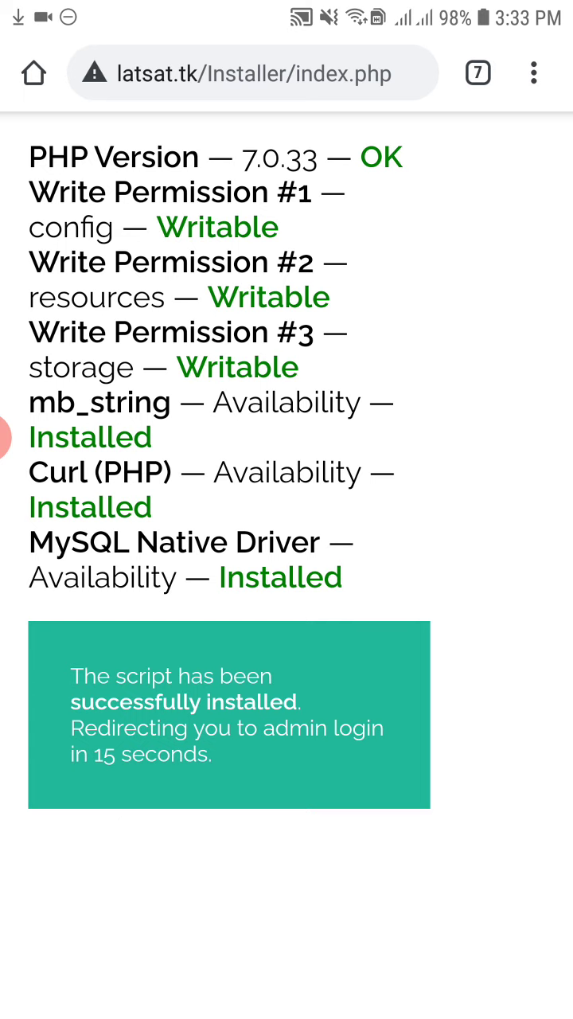
mouse_move(357, 191)
mouse_down()
mouse_move(18, 539)
mouse_move(247, 354)
mouse_up()
click(515, 996)
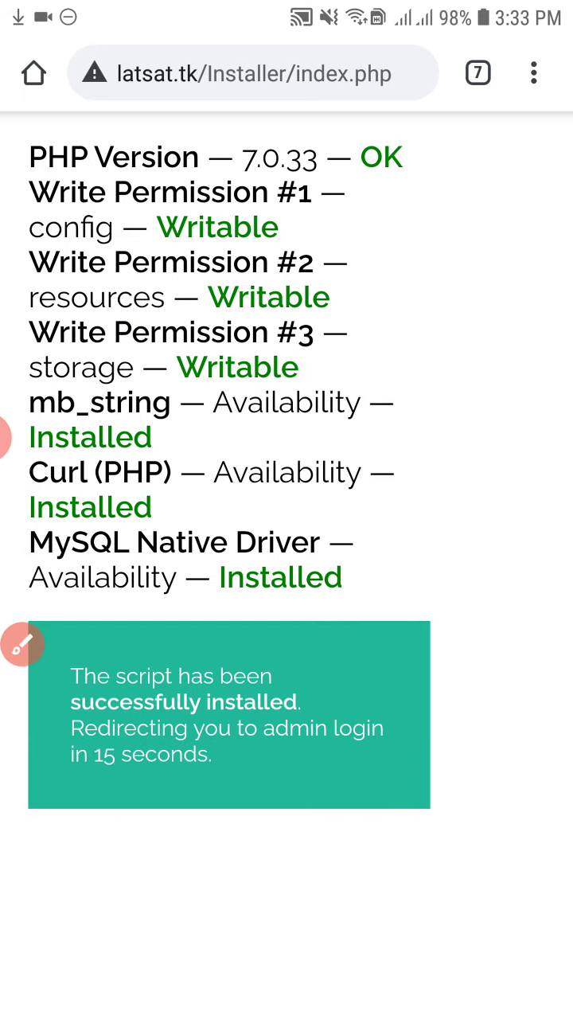
click(255, 73)
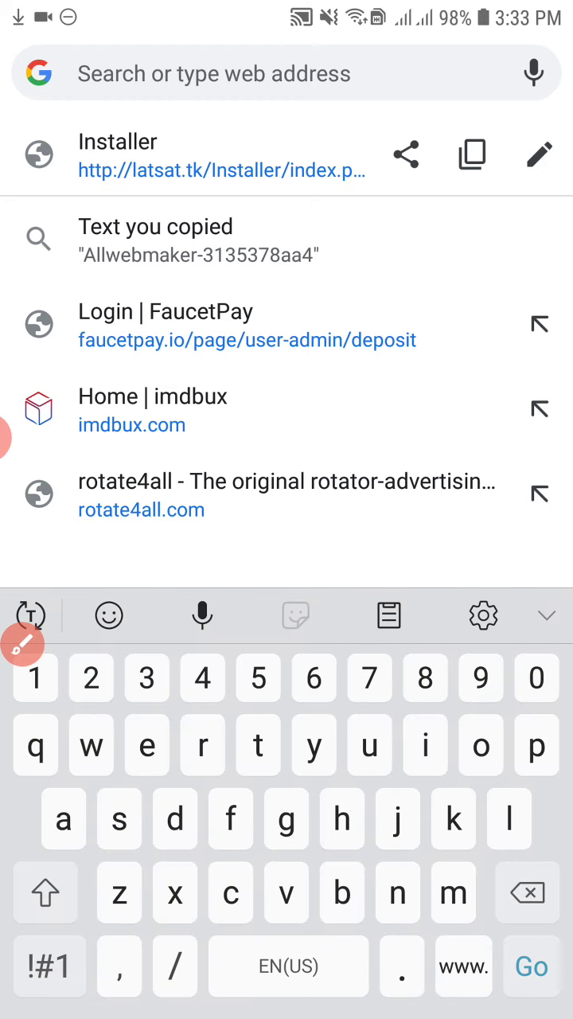
text(latsat.tk)
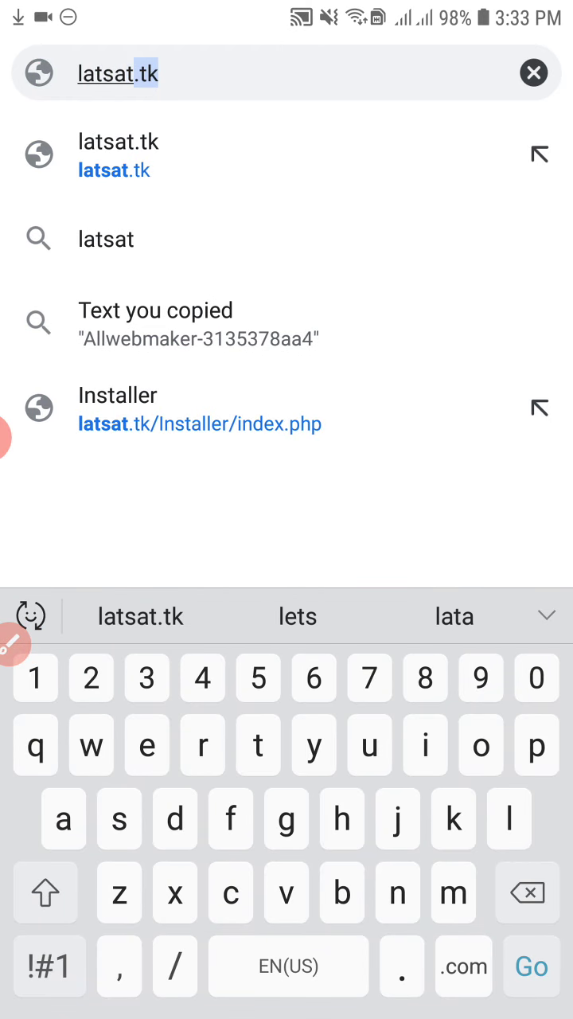
key(Return)
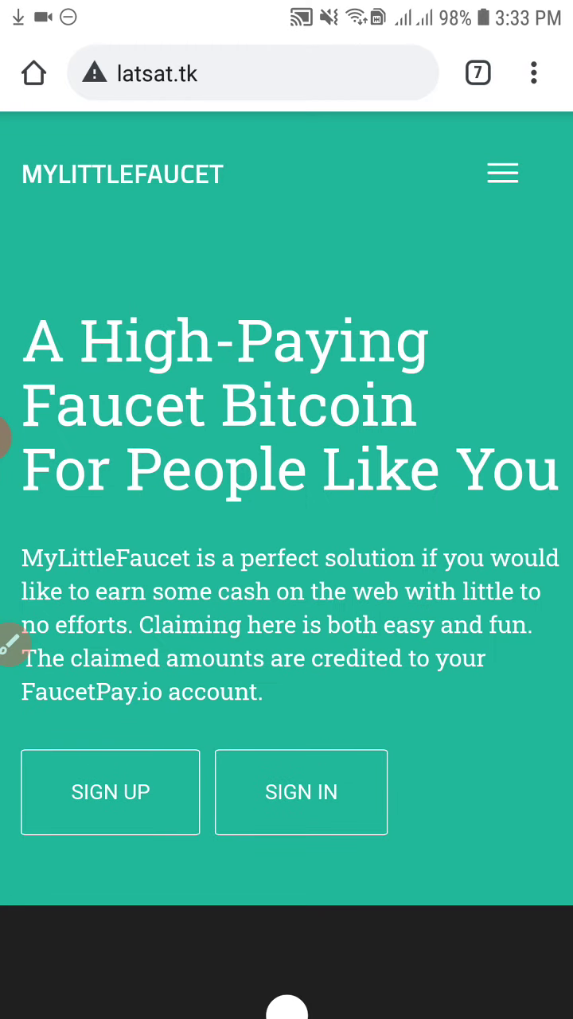
Scroll through the new MyLittleFaucet homepage showing 0 claims and 0 BTC collected
scroll(287, 558, down, 10)
scroll(287, 557, up, 7)
scroll(287, 557, down, 15)
scroll(286, 557, down, 10)
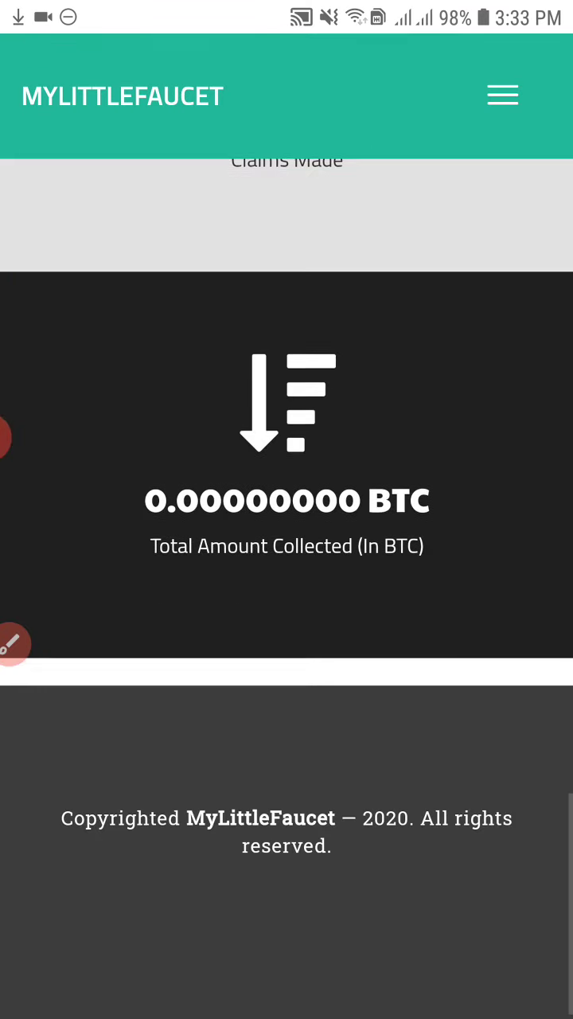
scroll(287, 557, up, 10)
scroll(287, 558, up, 5)
scroll(286, 557, down, 10)
scroll(287, 557, down, 5)
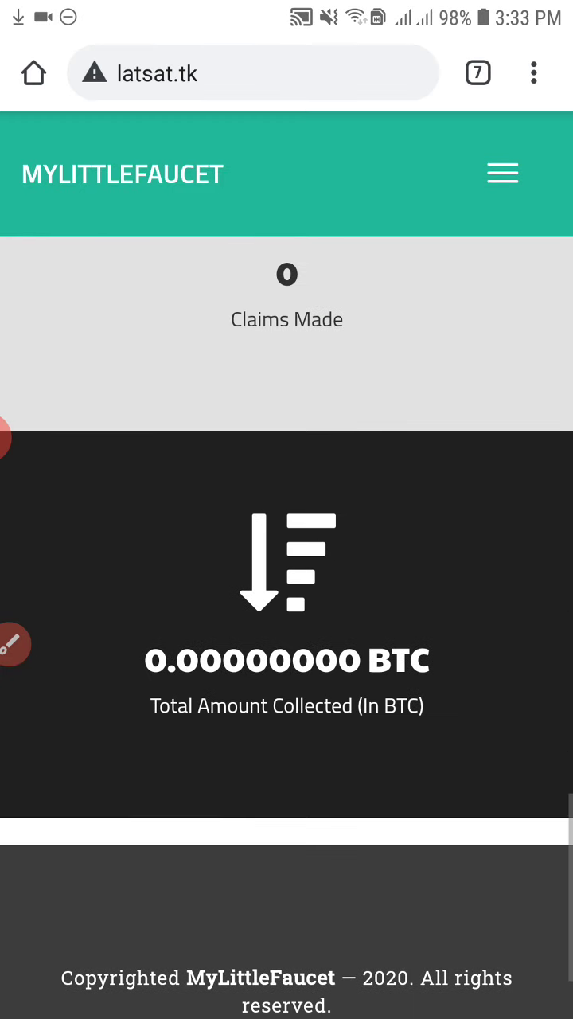
scroll(287, 557, up, 5)
scroll(287, 557, up, 10)
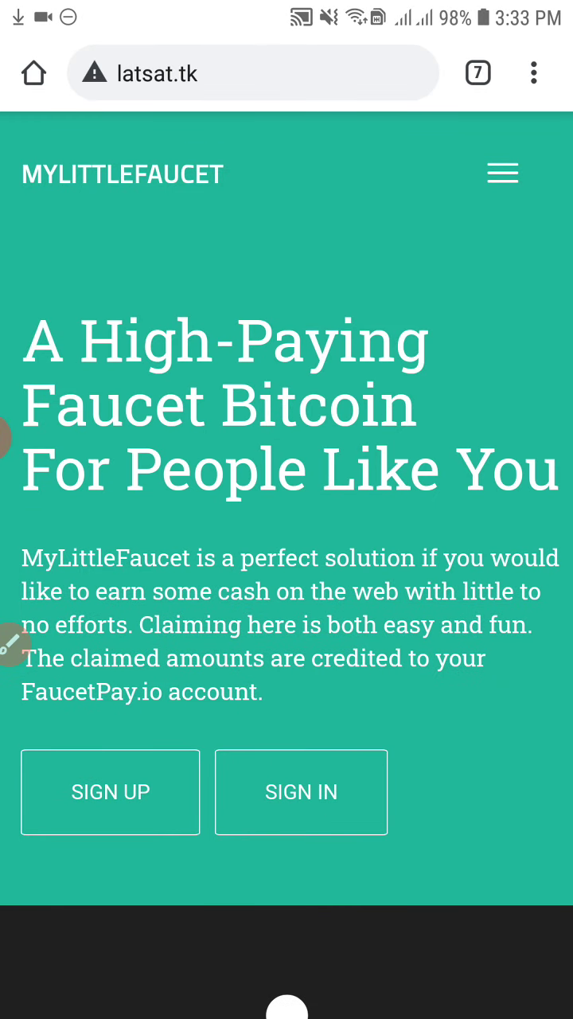
click(239, 73)
Load the admin login page at latsat.tk/admin/login
click(540, 154)
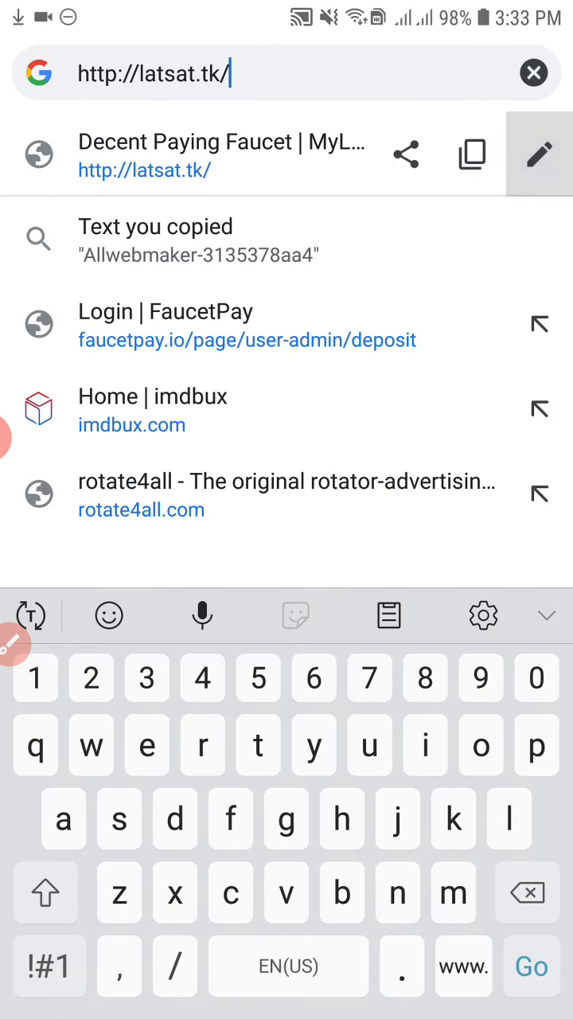
text(ad)
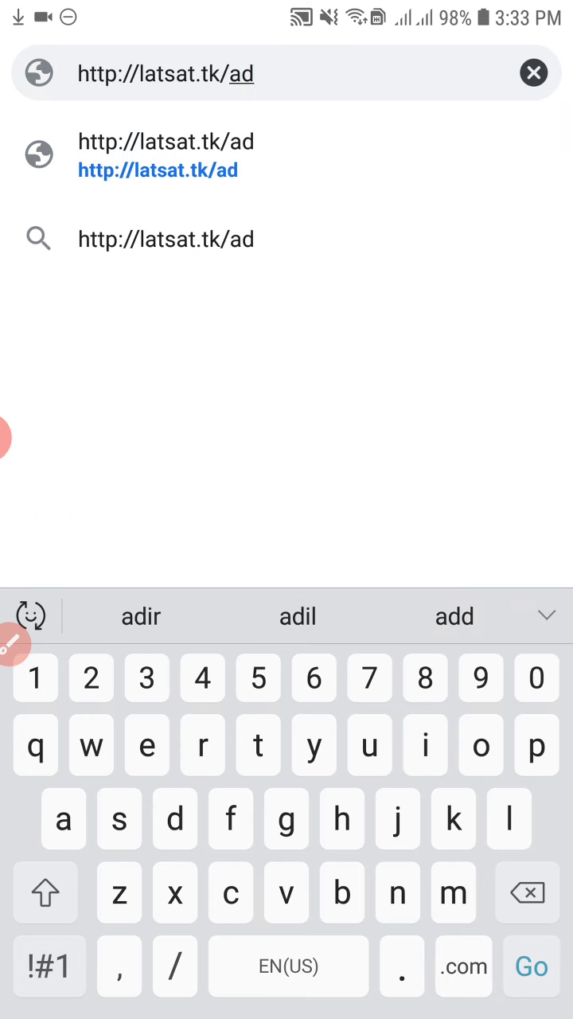
key(BackSpace)
text(smin)
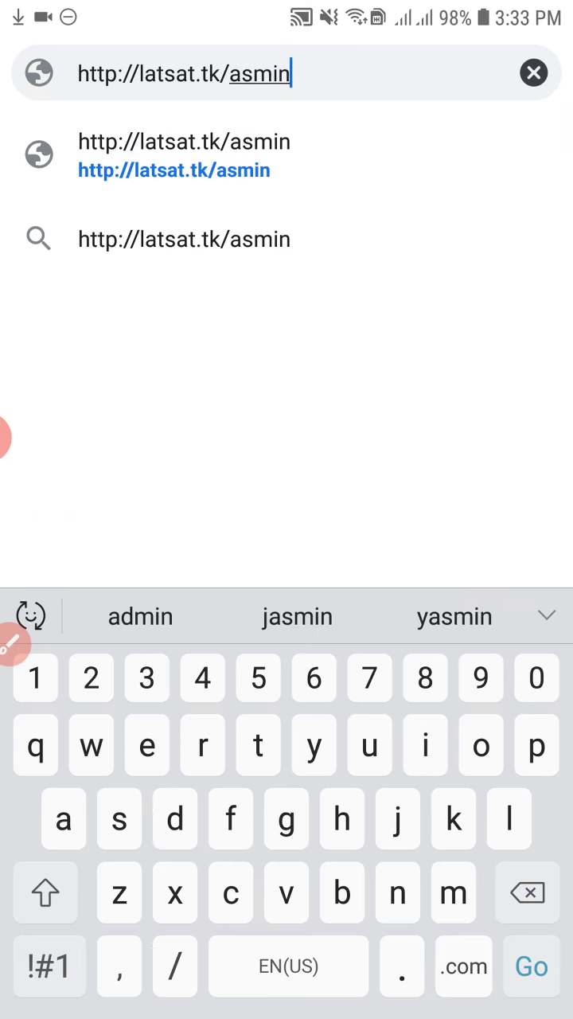
key(BackSpace)
key(BackSpace)
key(BackSpace)
key(BackSpace)
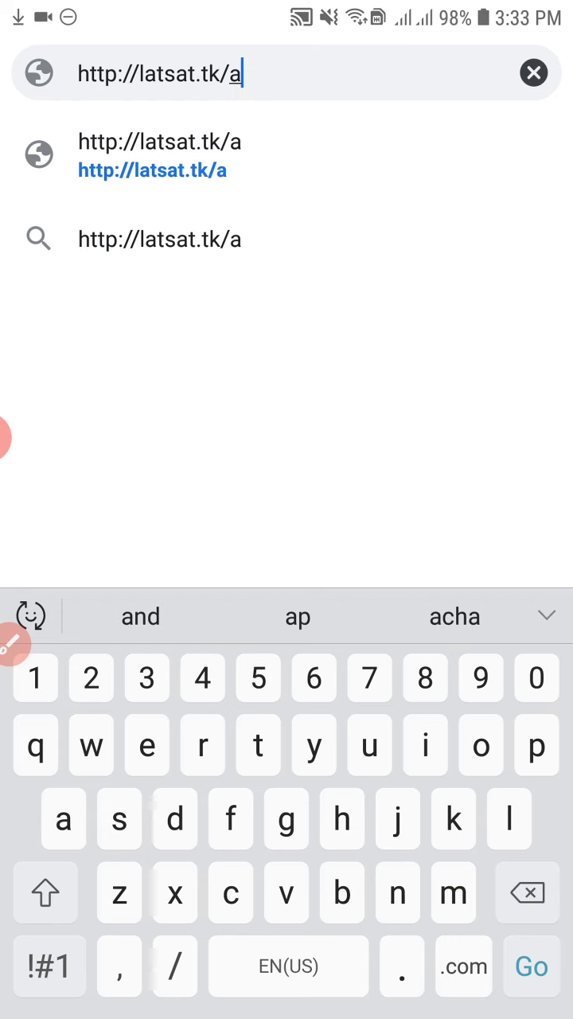
text(dmin/)
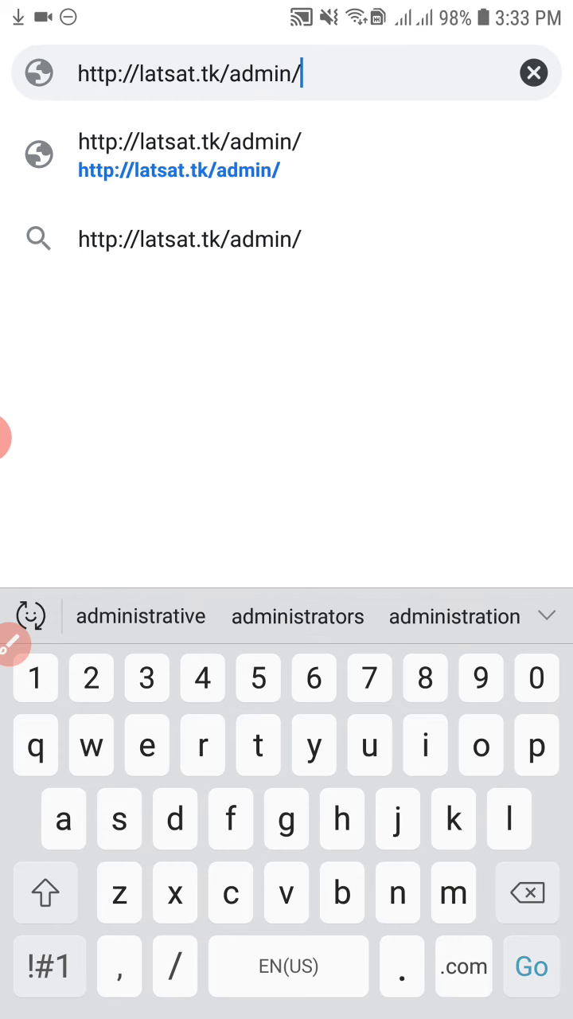
text(login)
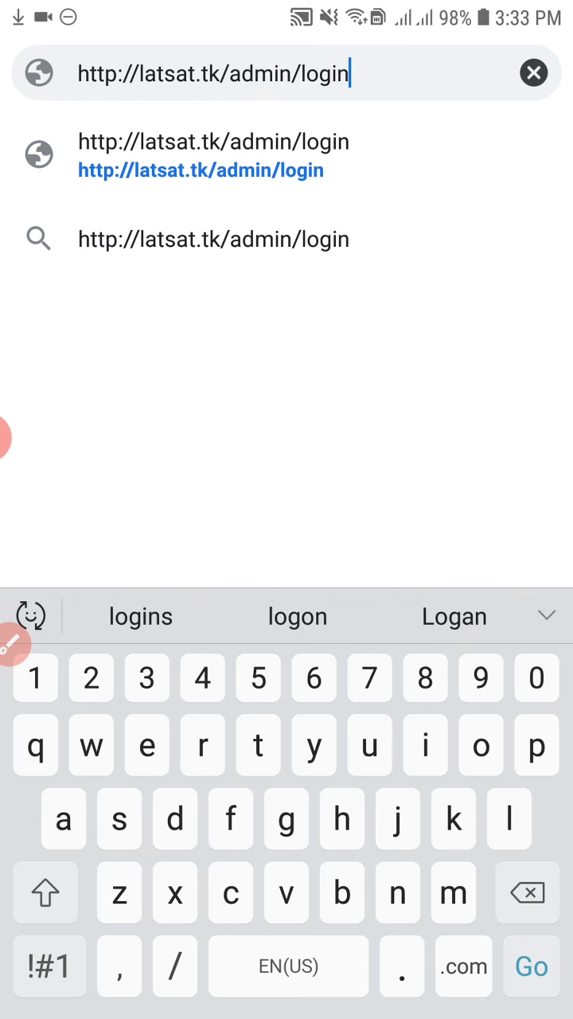
key(Return)
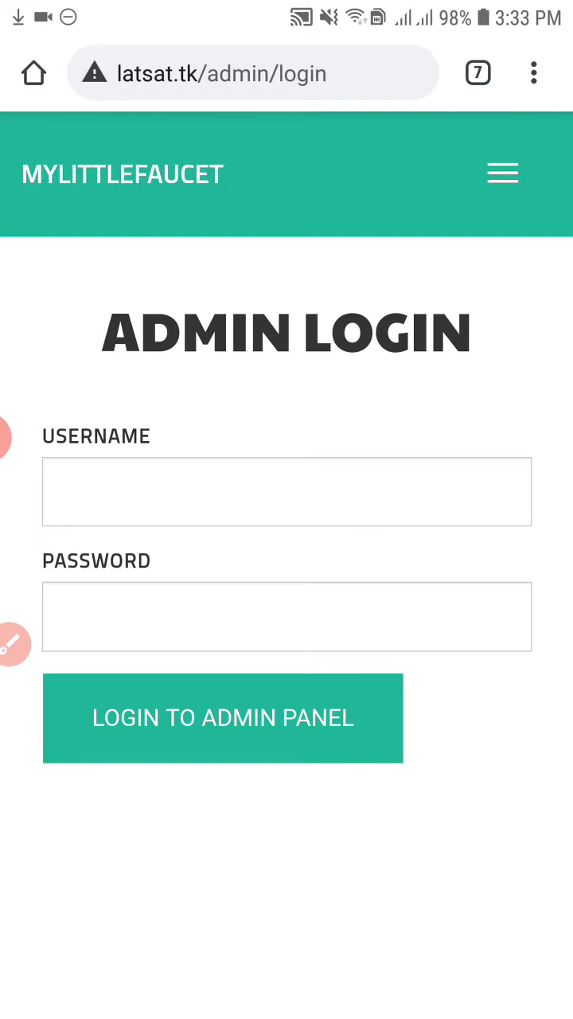
Autofill the saved Webmaker69 credentials and log in to the admin panel
click(287, 492)
click(287, 967)
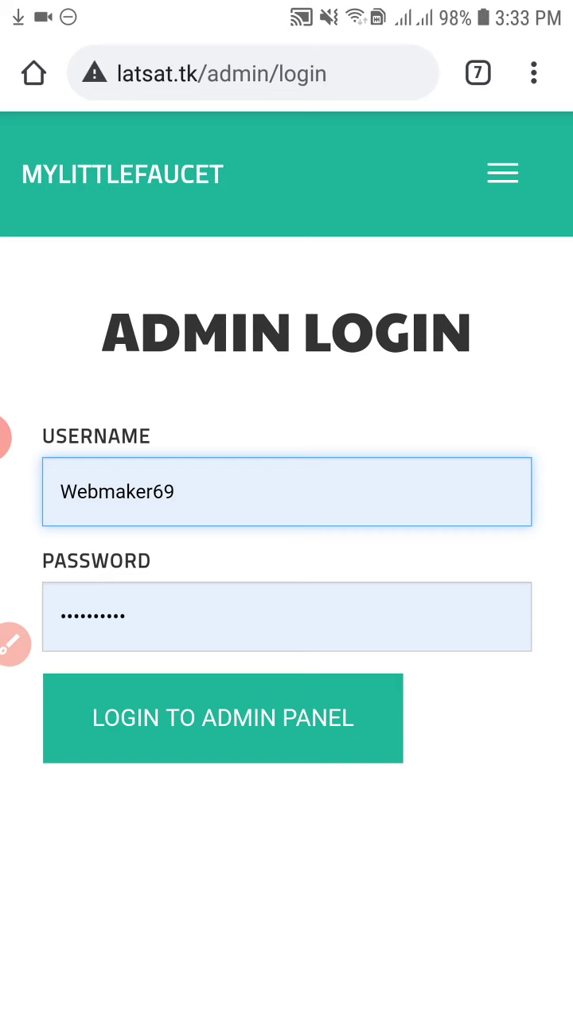
click(223, 717)
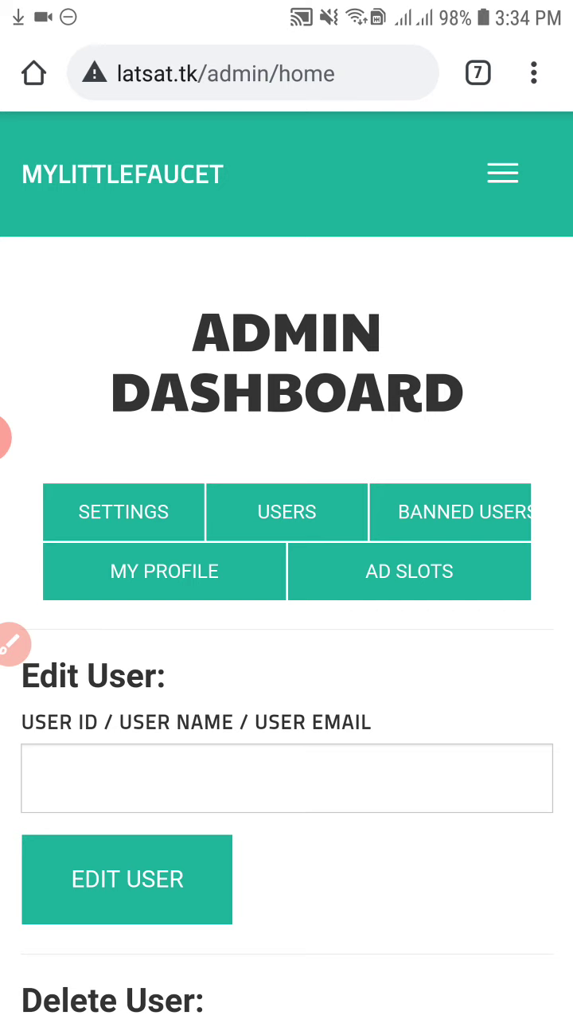
Open the faucet SETTINGS page from the admin dashboard and review the email fields
click(11, 645)
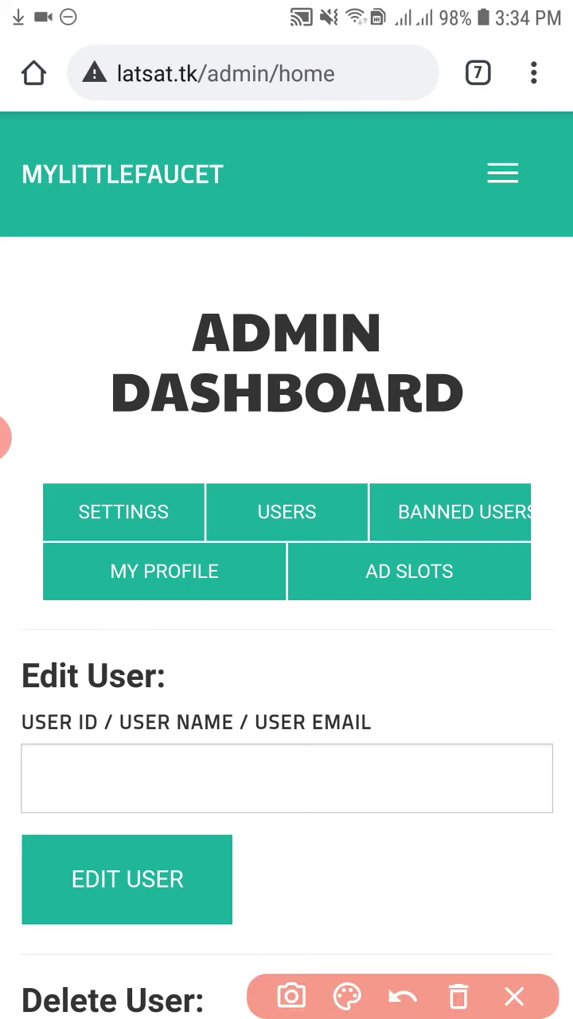
drag(96, 422, 195, 477)
click(514, 995)
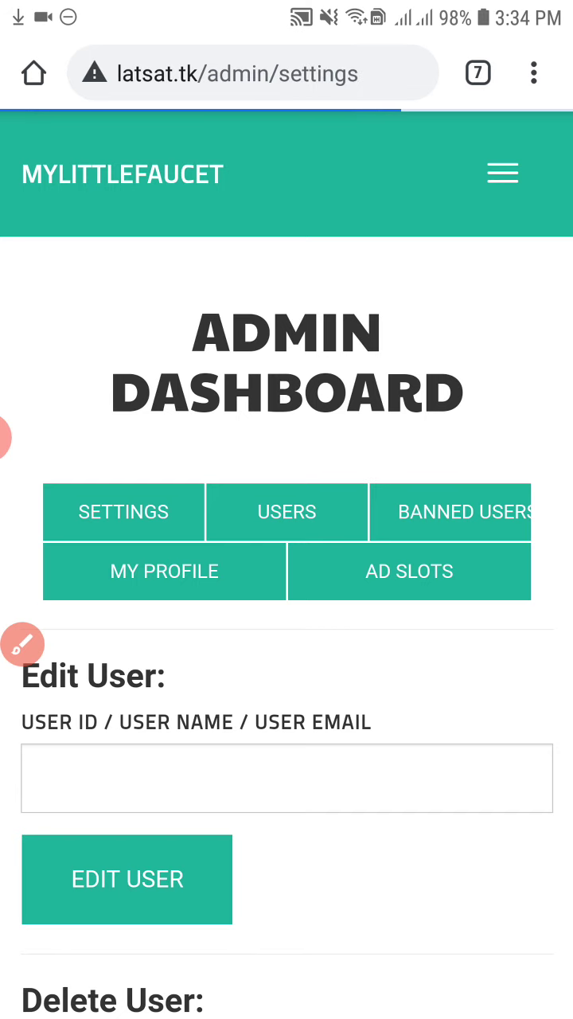
click(22, 645)
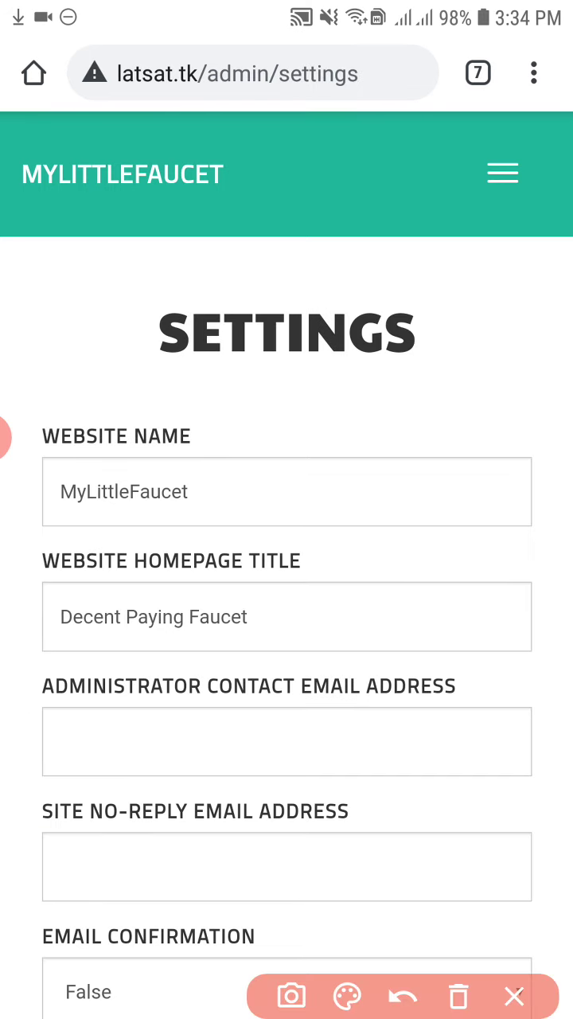
mouse_move(194, 391)
mouse_down()
mouse_move(215, 445)
mouse_move(119, 406)
mouse_up()
mouse_move(362, 541)
mouse_down()
mouse_move(200, 696)
mouse_move(315, 551)
mouse_up()
click(515, 996)
scroll(287, 557, down, 3)
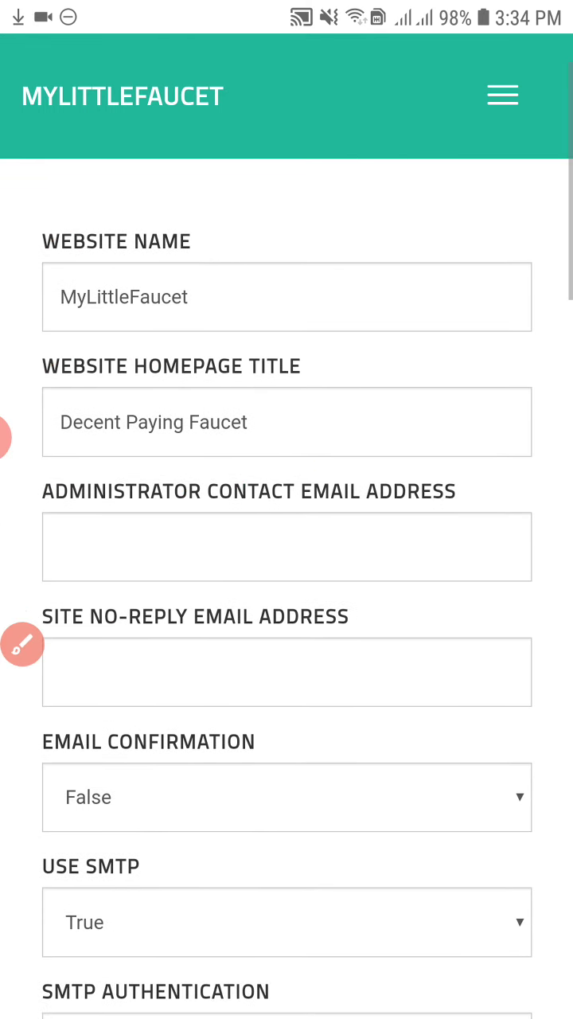
Scroll down through the SMTP configuration fields and review them
click(22, 645)
drag(26, 540, 410, 534)
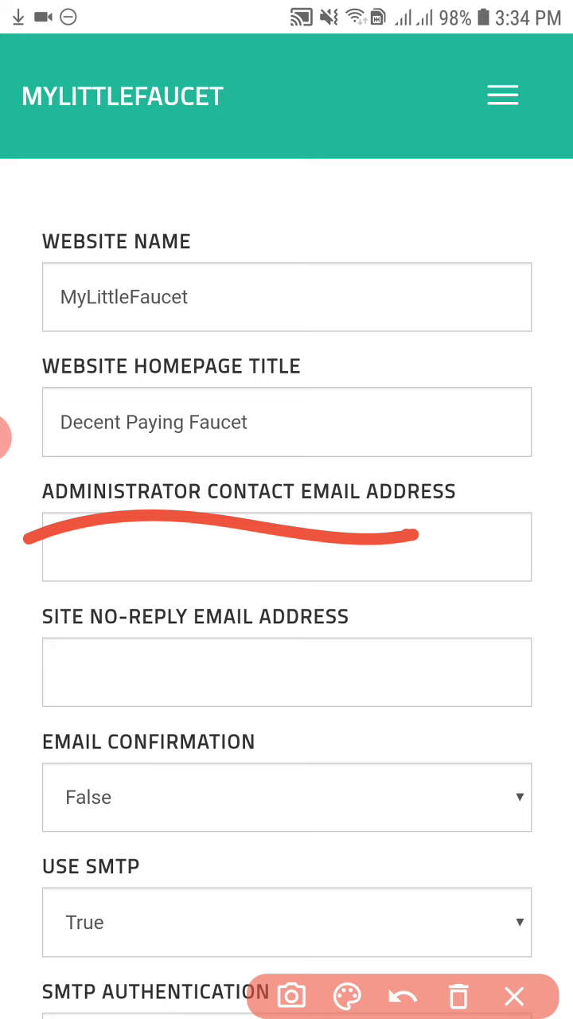
mouse_move(26, 644)
mouse_down()
mouse_move(262, 666)
mouse_move(446, 587)
mouse_up()
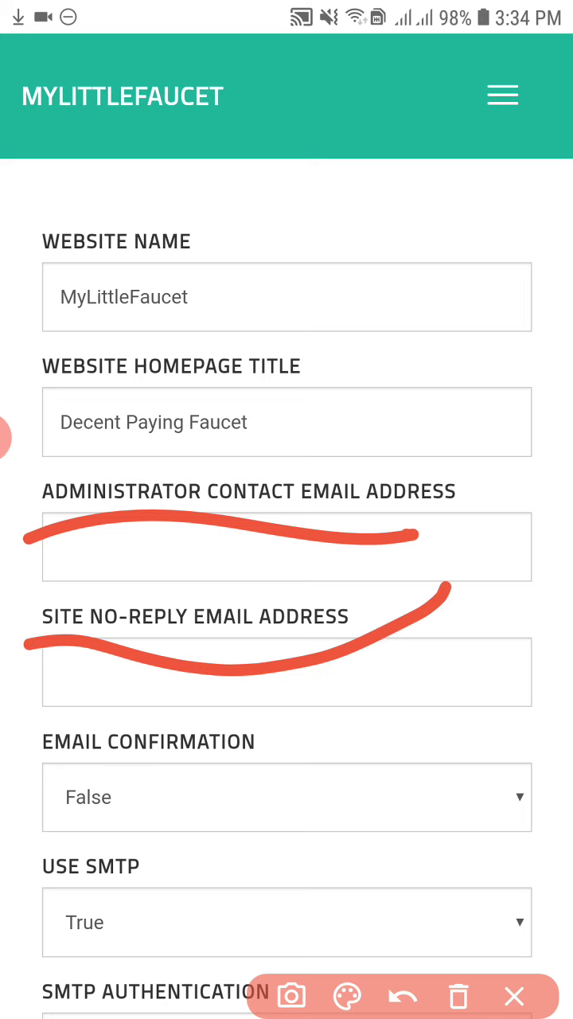
click(515, 996)
scroll(286, 557, down, 4)
click(23, 645)
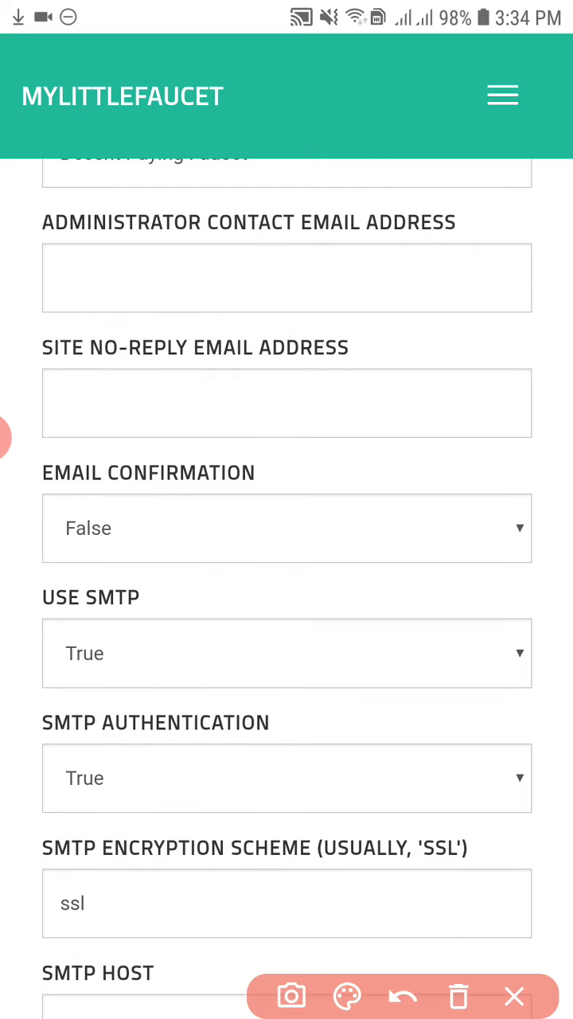
mouse_move(203, 467)
mouse_down()
mouse_move(202, 498)
mouse_move(100, 497)
mouse_up()
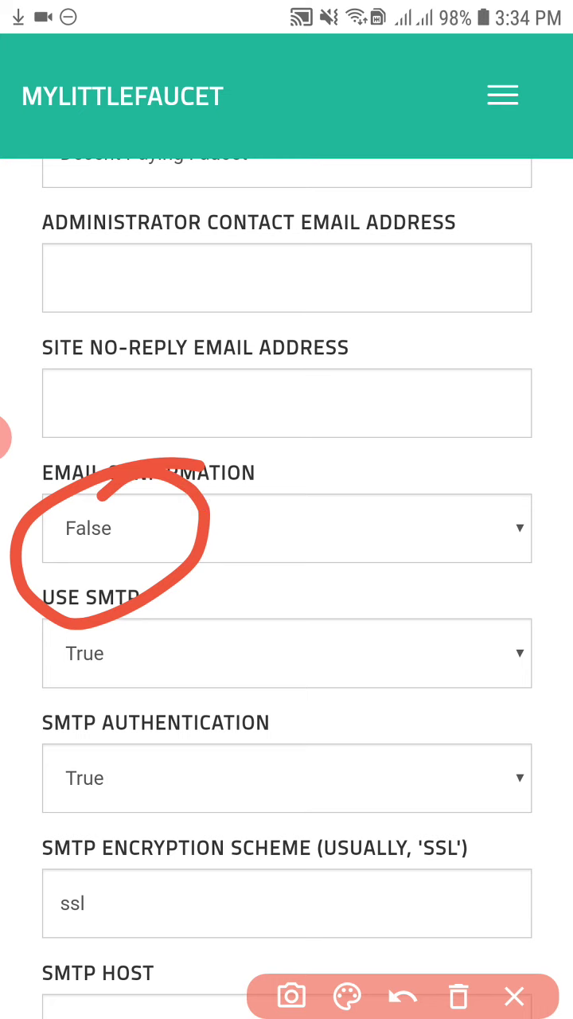
mouse_move(234, 582)
mouse_down()
mouse_move(91, 694)
mouse_move(251, 590)
mouse_up()
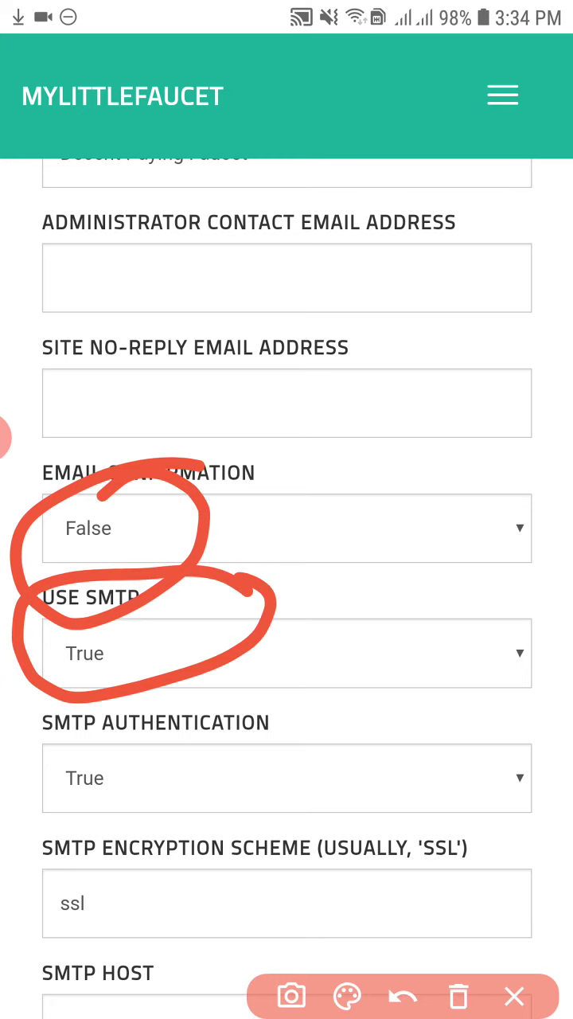
click(515, 996)
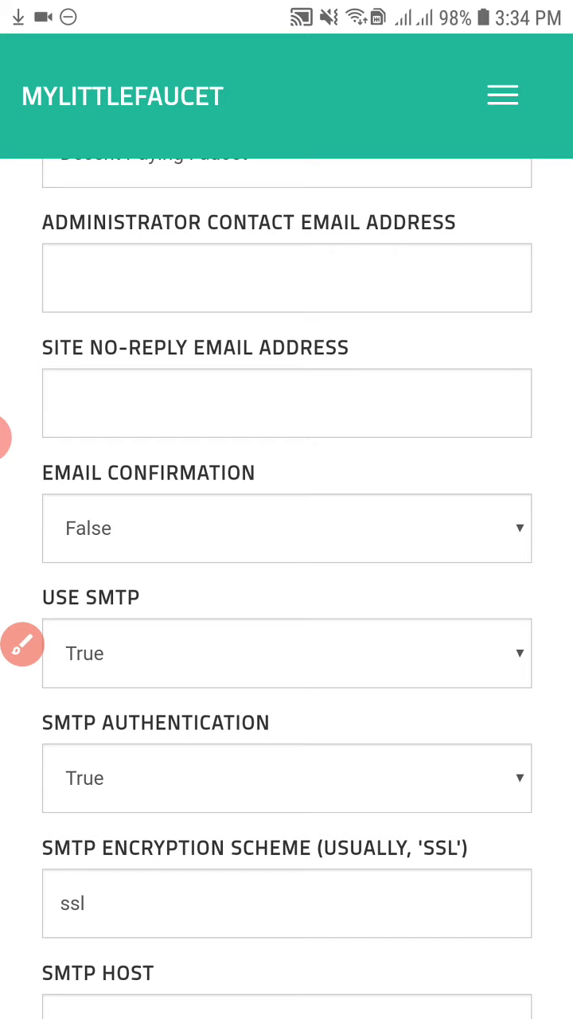
Review the coin and reward options: Bitcoin (BTC), 25% referral reward, 0.00005 faucet reward
scroll(287, 557, down, 3)
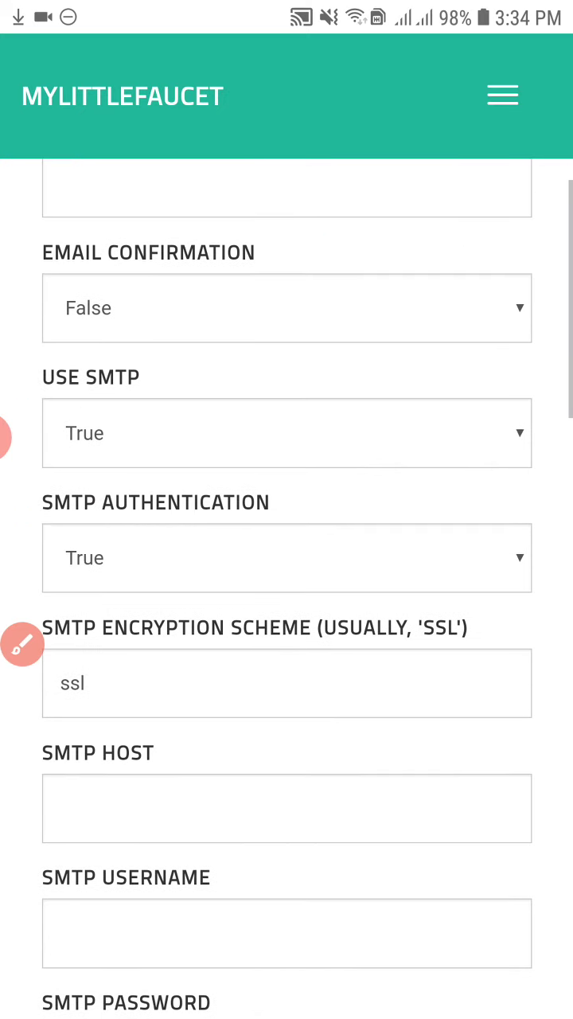
scroll(286, 557, down, 2)
scroll(287, 557, down, 4)
scroll(287, 557, down, 2)
scroll(286, 557, down, 2)
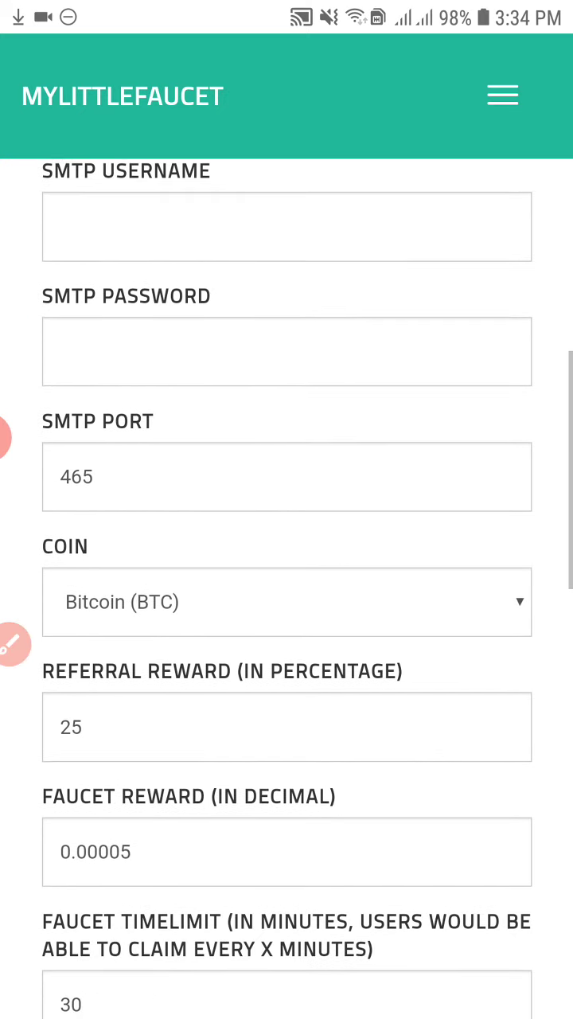
scroll(286, 557, up, 1)
click(12, 643)
mouse_move(235, 607)
mouse_down()
mouse_move(187, 589)
mouse_move(209, 596)
mouse_up()
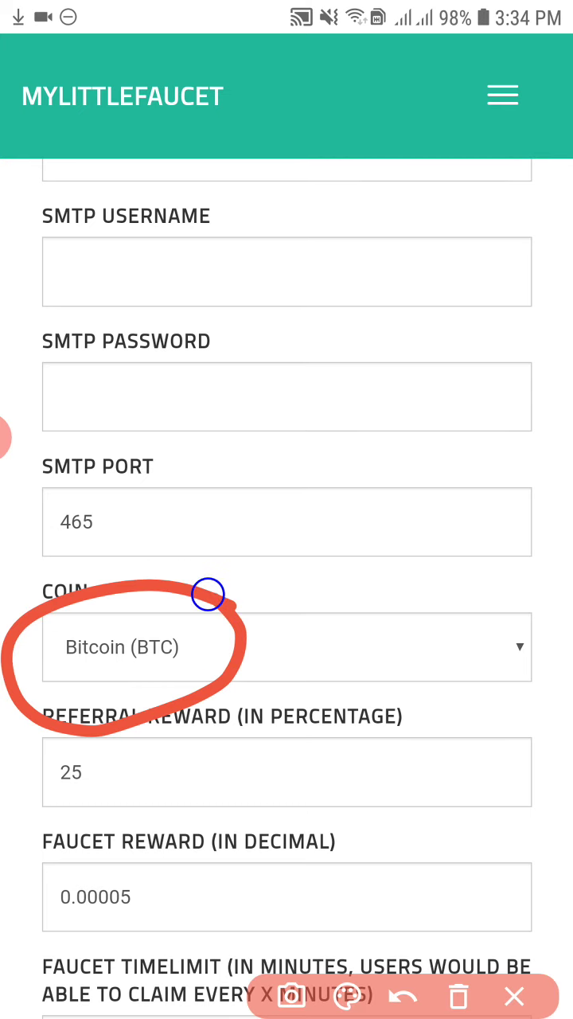
click(514, 996)
Review the 30-minute claim limit and the CryptoLoot captcha setting further down
scroll(286, 558, down, 3)
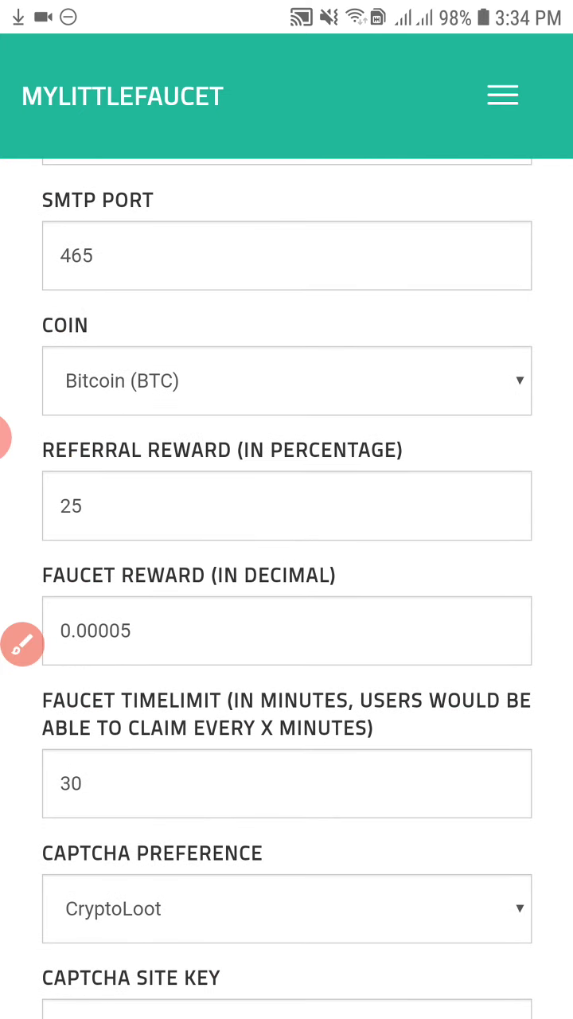
click(22, 643)
mouse_move(394, 585)
mouse_down()
mouse_move(46, 672)
mouse_move(267, 591)
mouse_up()
mouse_move(229, 434)
mouse_down()
mouse_move(19, 564)
mouse_move(39, 490)
mouse_up()
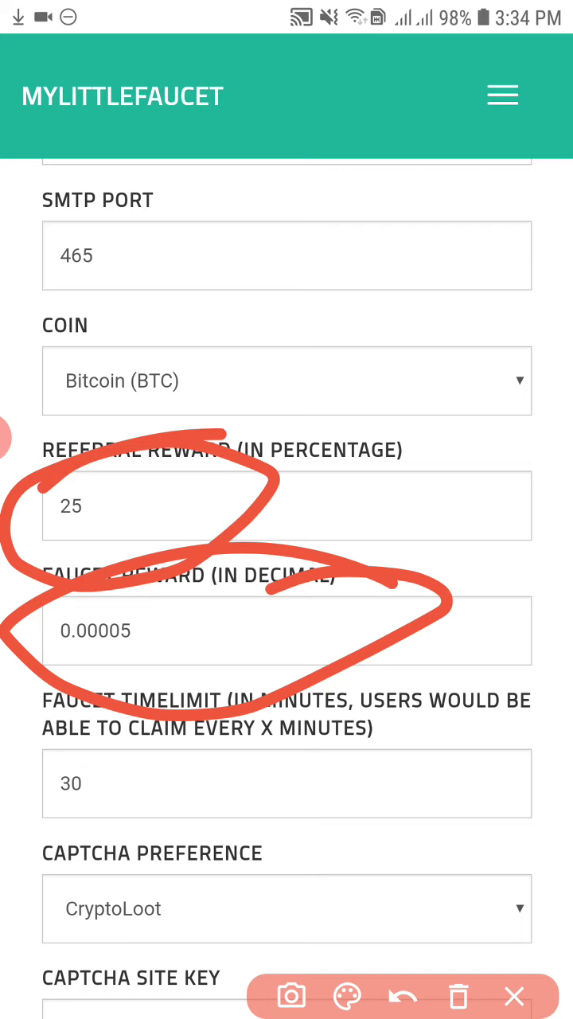
click(514, 996)
scroll(287, 557, down, 4)
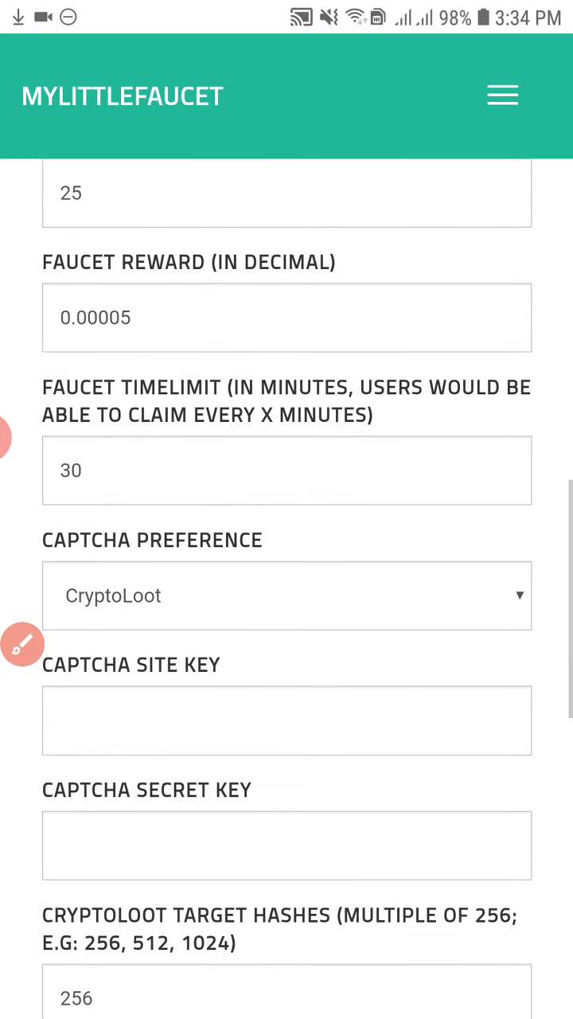
Set the Captcha Preference to None
click(286, 596)
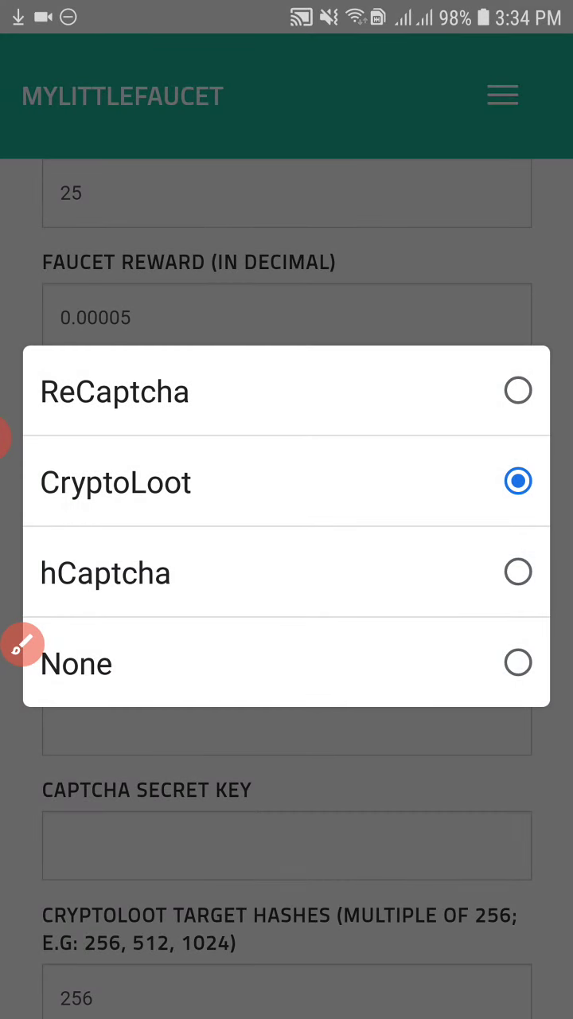
click(22, 645)
mouse_move(112, 590)
mouse_down()
mouse_move(305, 589)
mouse_move(91, 589)
mouse_up()
click(514, 997)
click(286, 573)
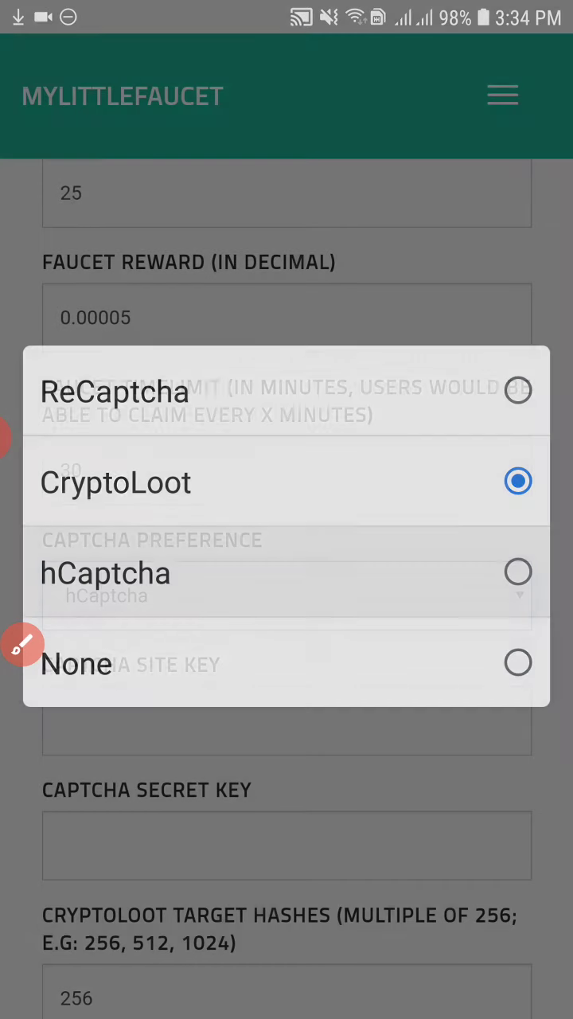
click(287, 596)
click(287, 663)
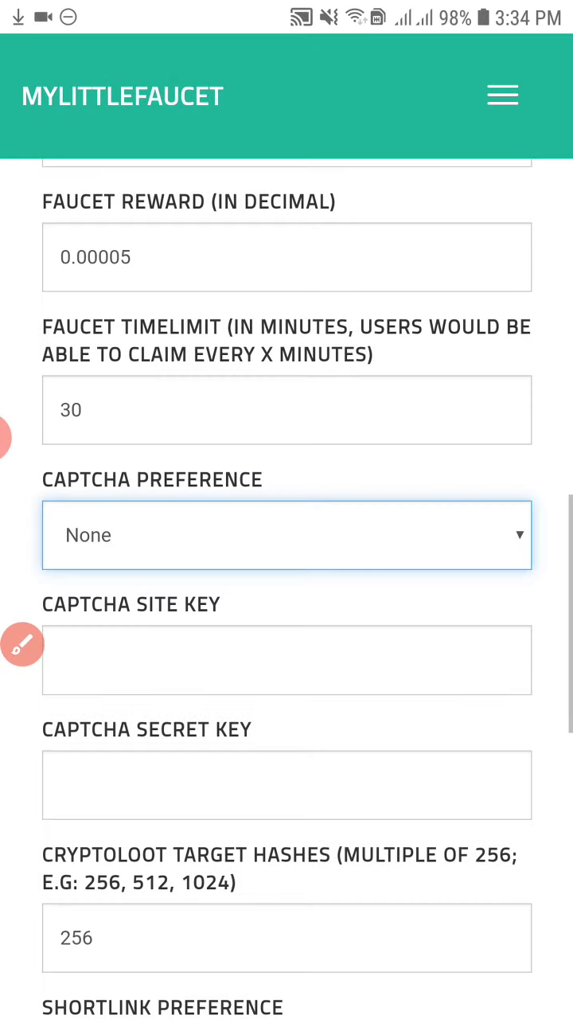
Change the Shortlink Preference from Shorte.st to None
scroll(286, 558, down, 5)
scroll(287, 557, down, 2)
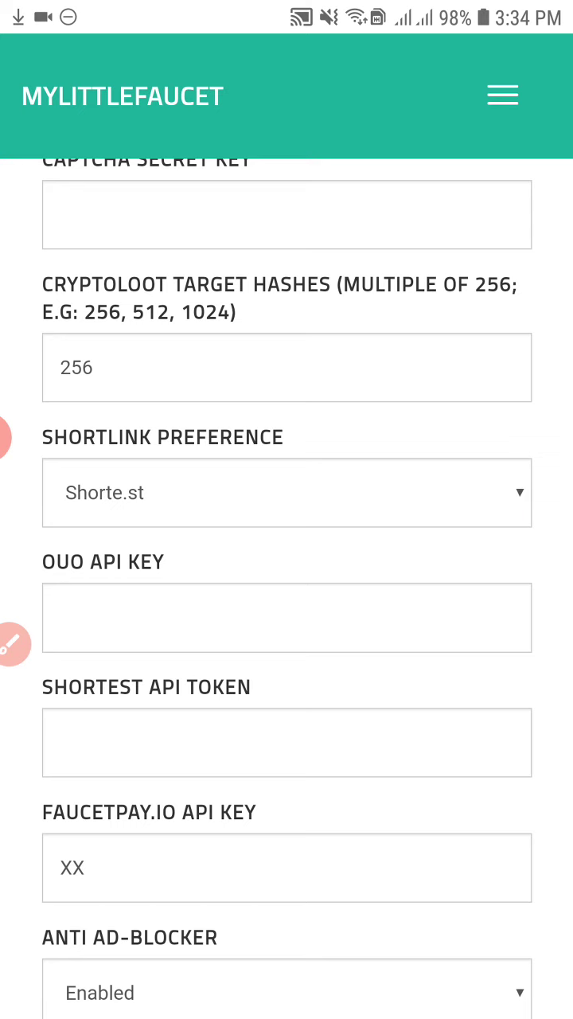
click(286, 493)
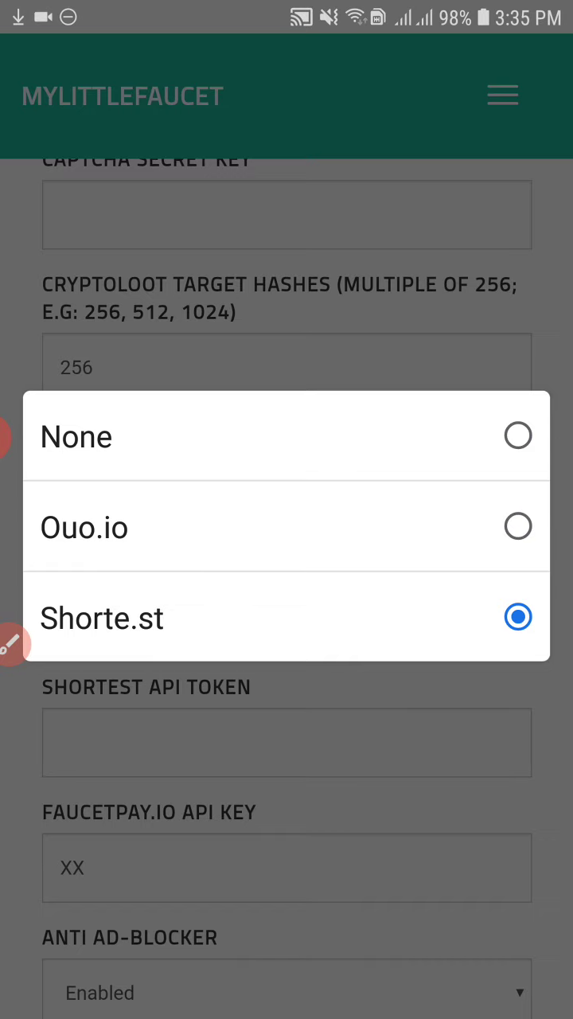
click(287, 437)
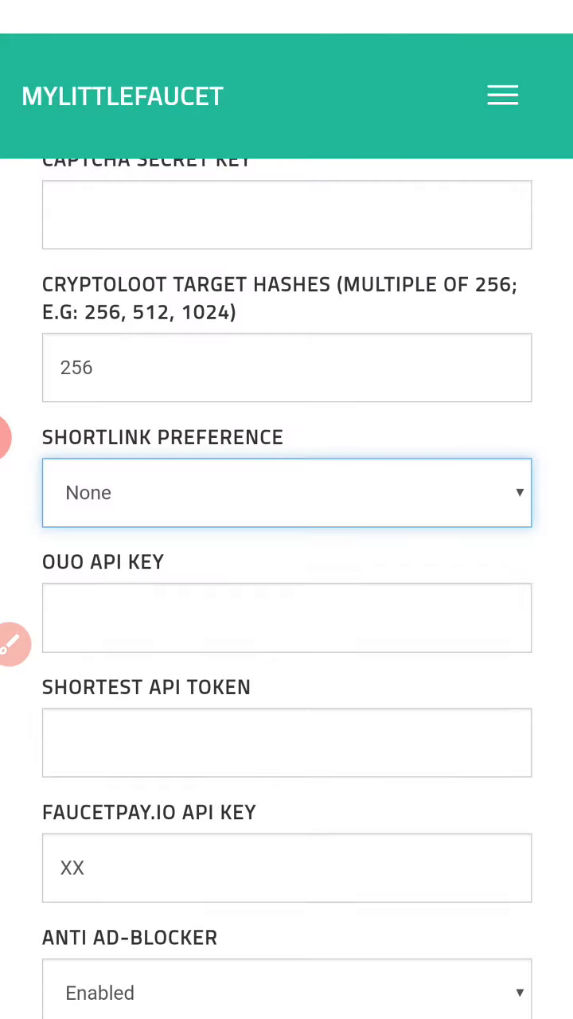
scroll(287, 557, down, 3)
mouse_move(319, 539)
mouse_down()
mouse_move(18, 597)
mouse_move(326, 542)
mouse_up()
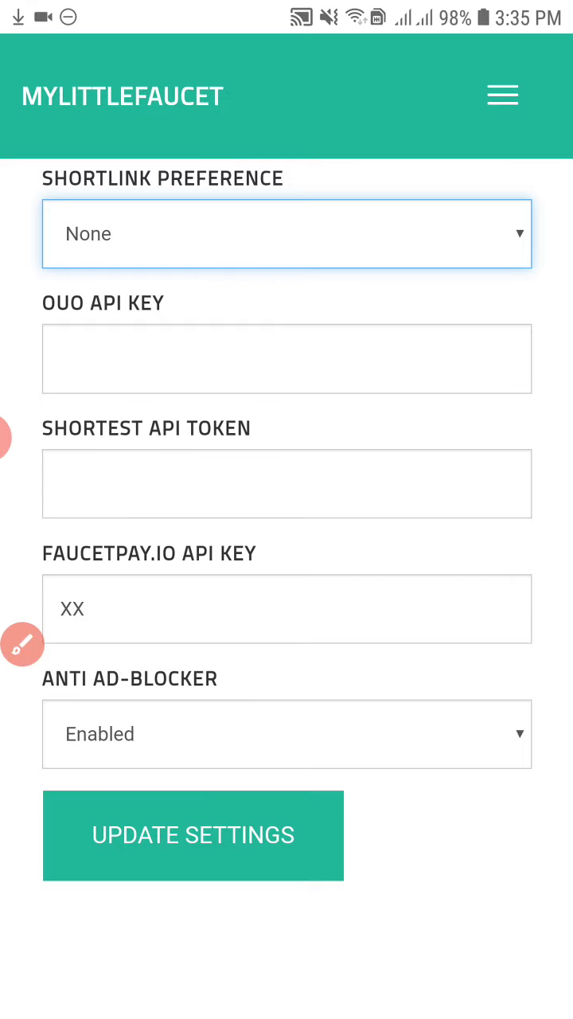
scroll(287, 510, up, 15)
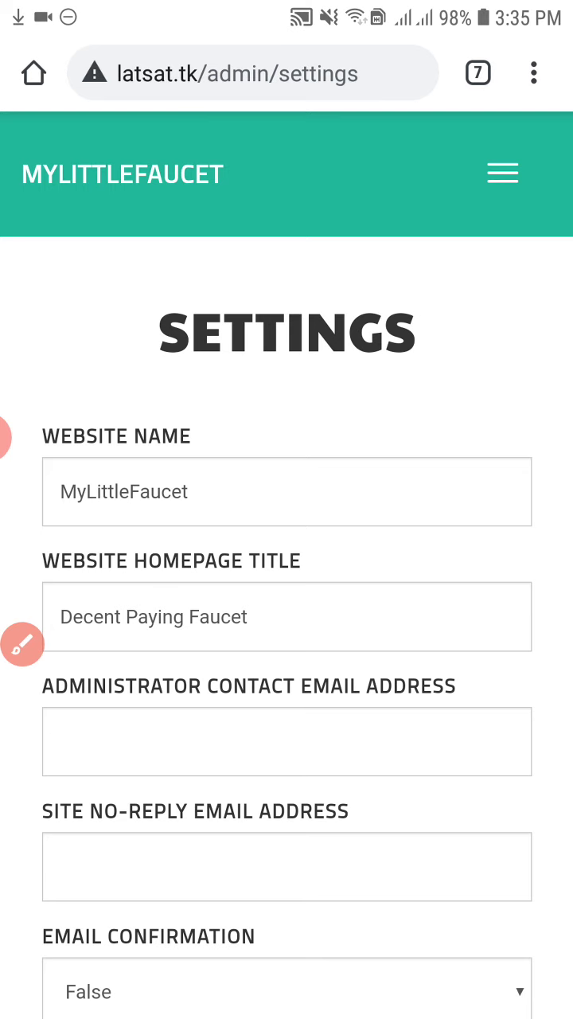